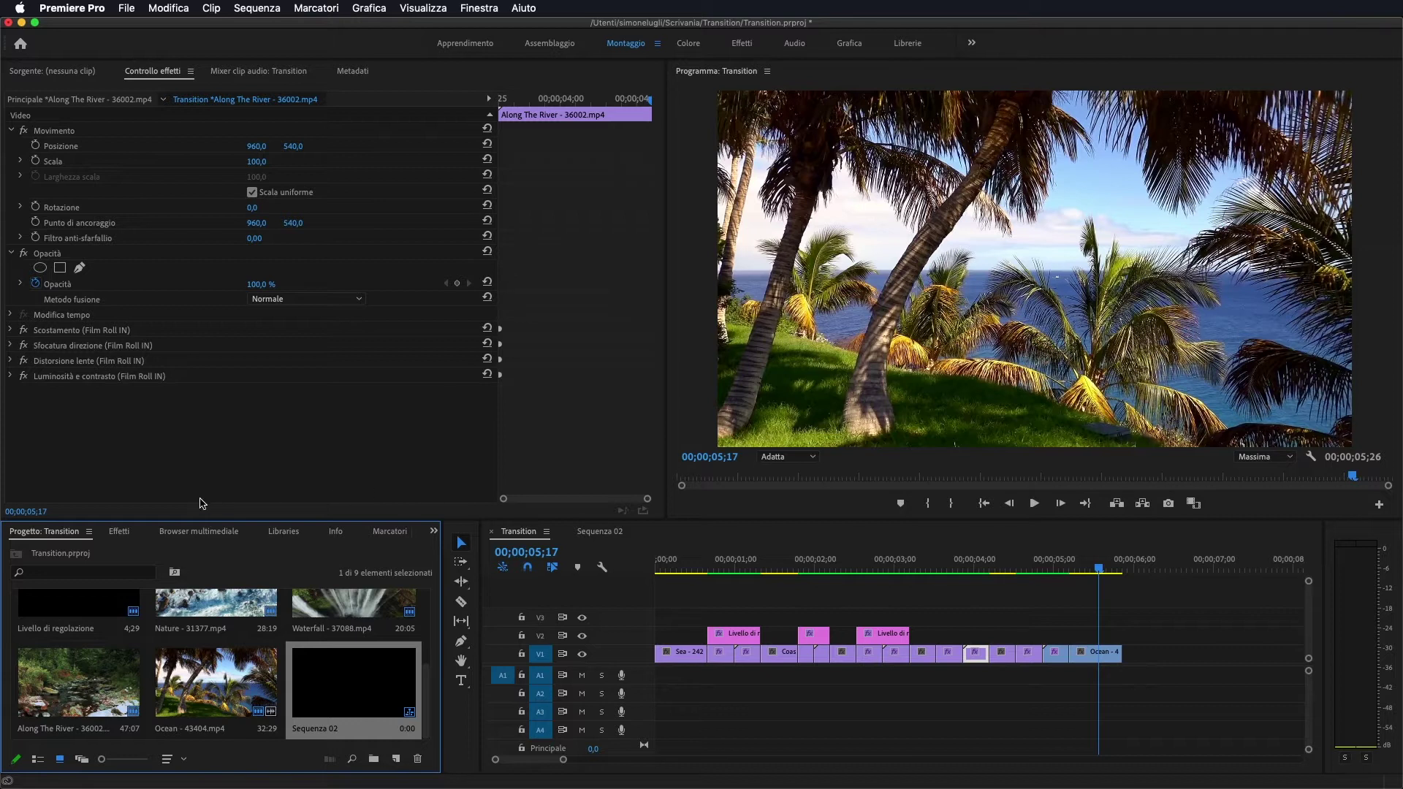
{"action": "left_click", "coordinate": [118, 532]}
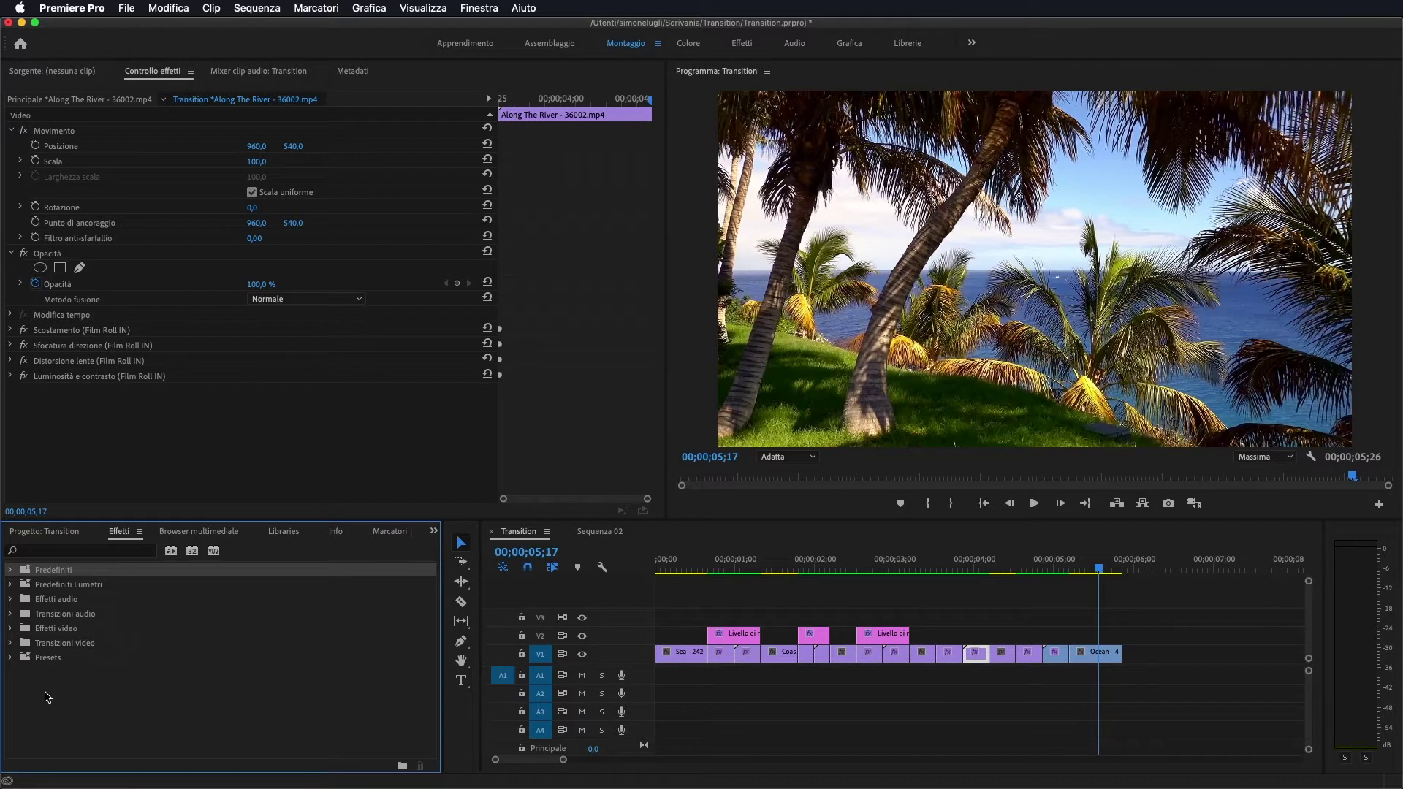
{"action": "left_click", "coordinate": [44, 659]}
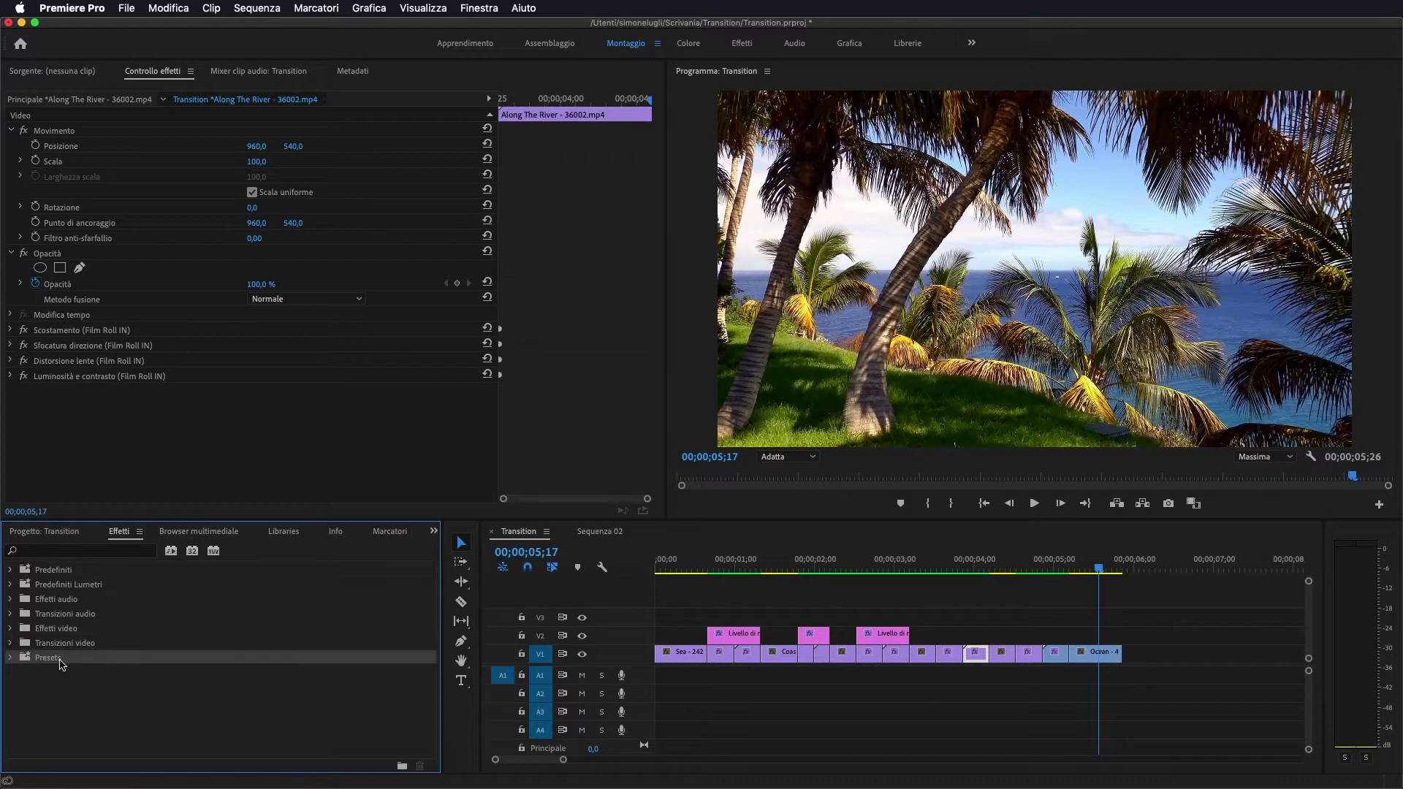
{"action": "right_click", "coordinate": [64, 661]}
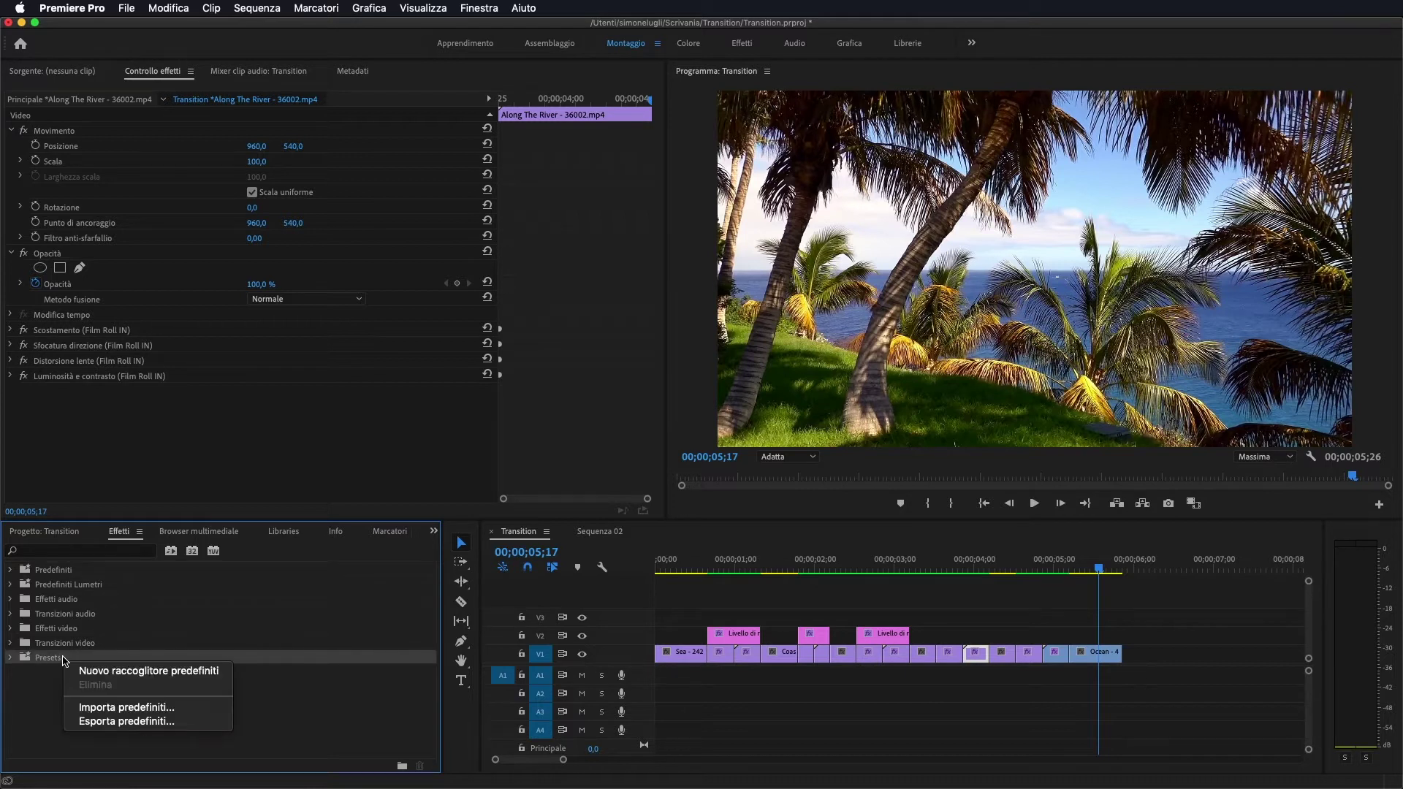
{"action": "left_click", "coordinate": [150, 709]}
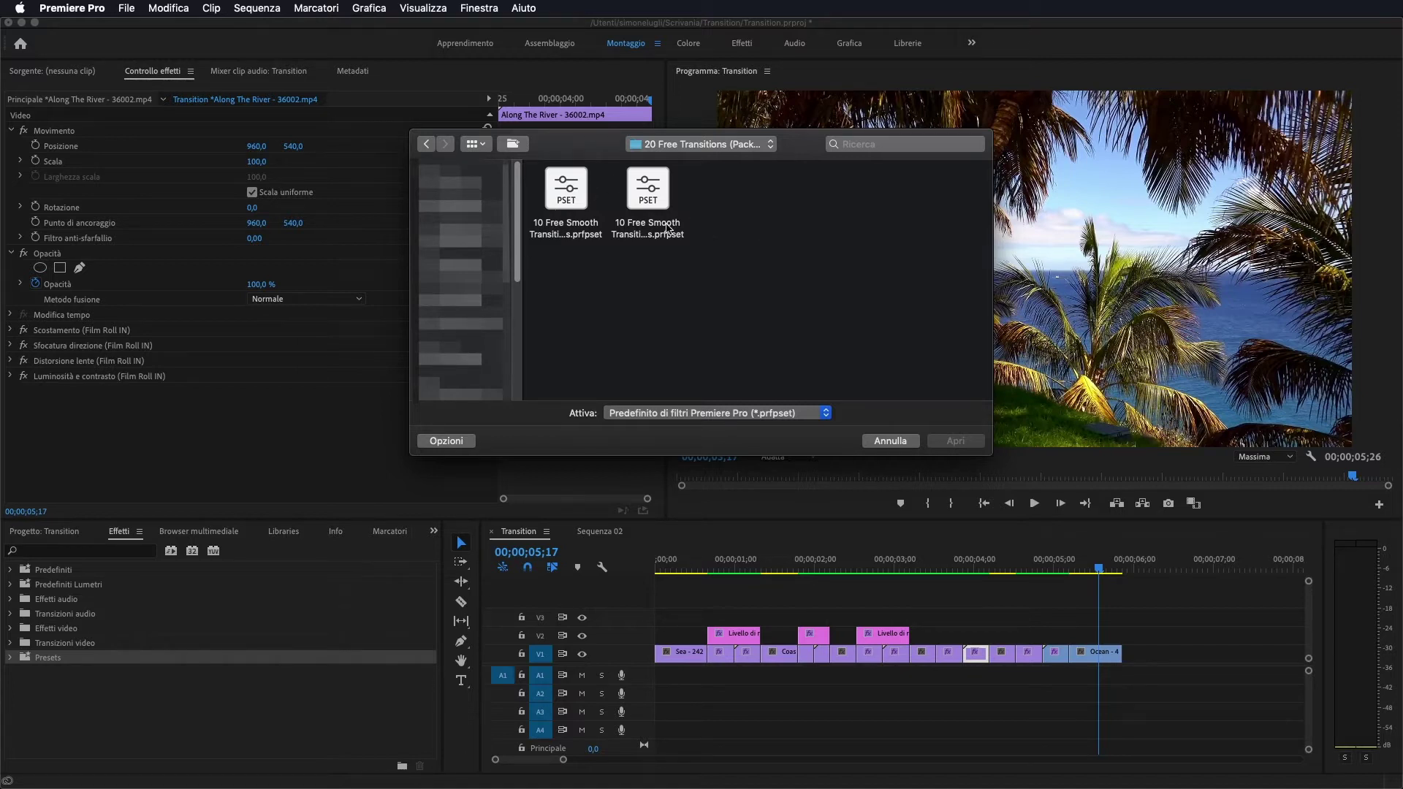
{"action": "left_click", "coordinate": [576, 196]}
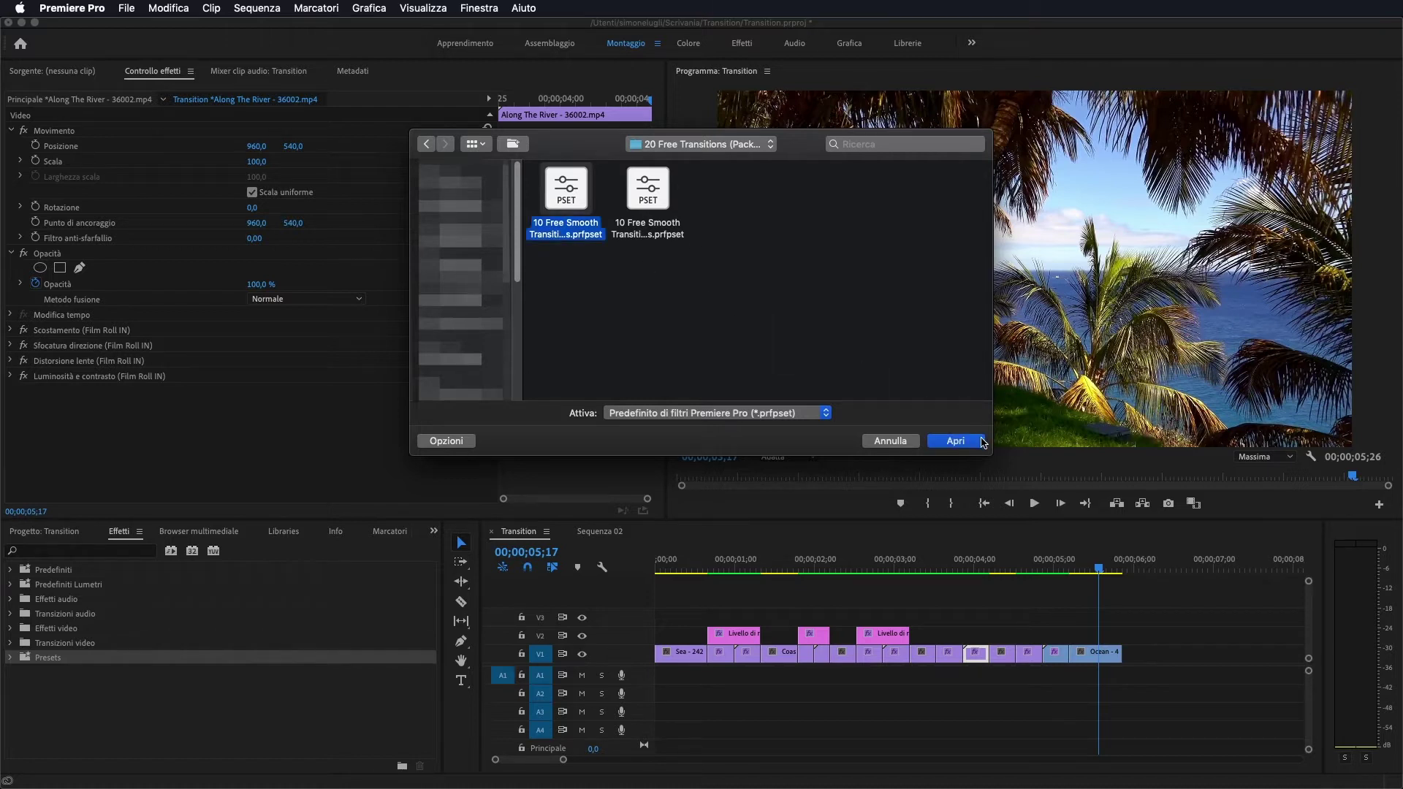
{"action": "left_click", "coordinate": [661, 203]}
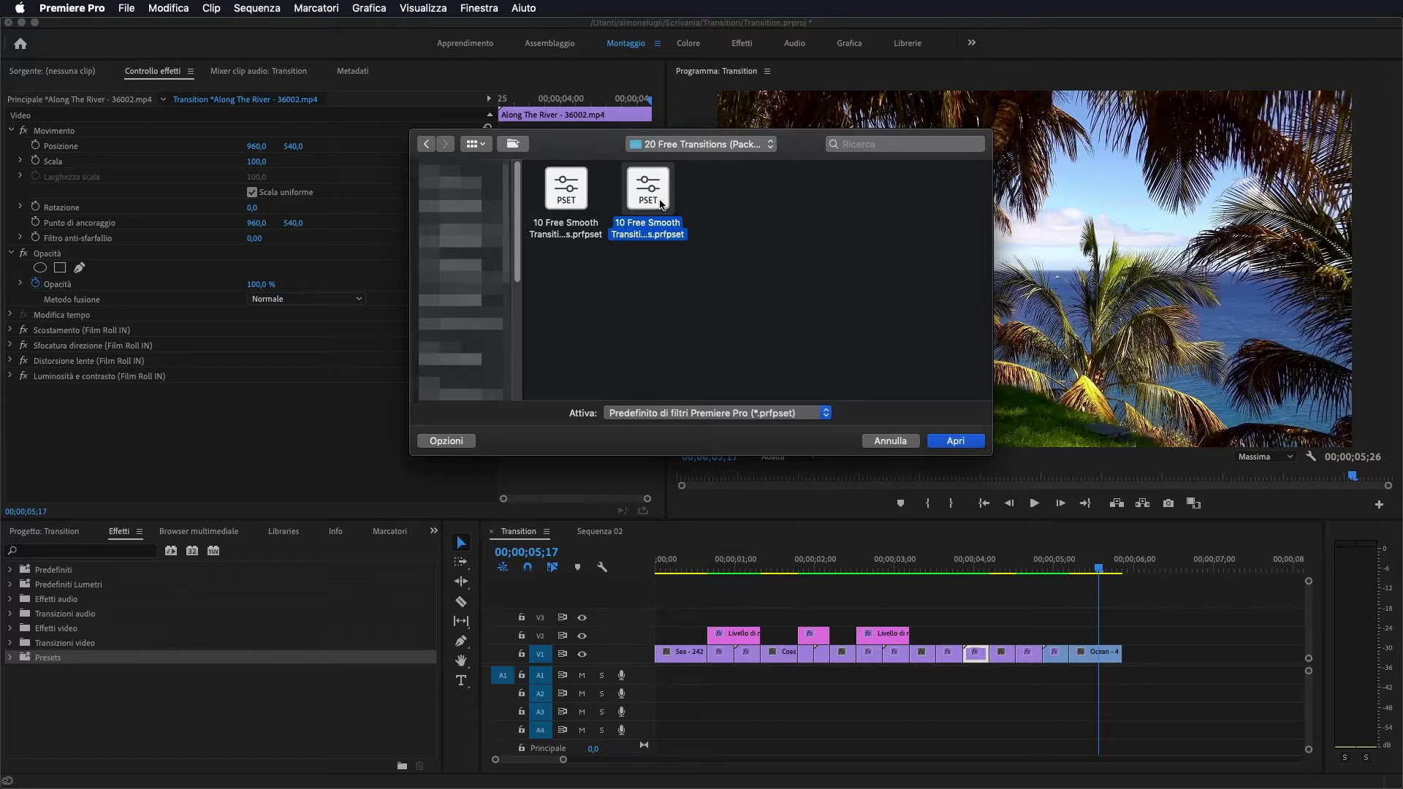
{"action": "left_click", "coordinate": [901, 441]}
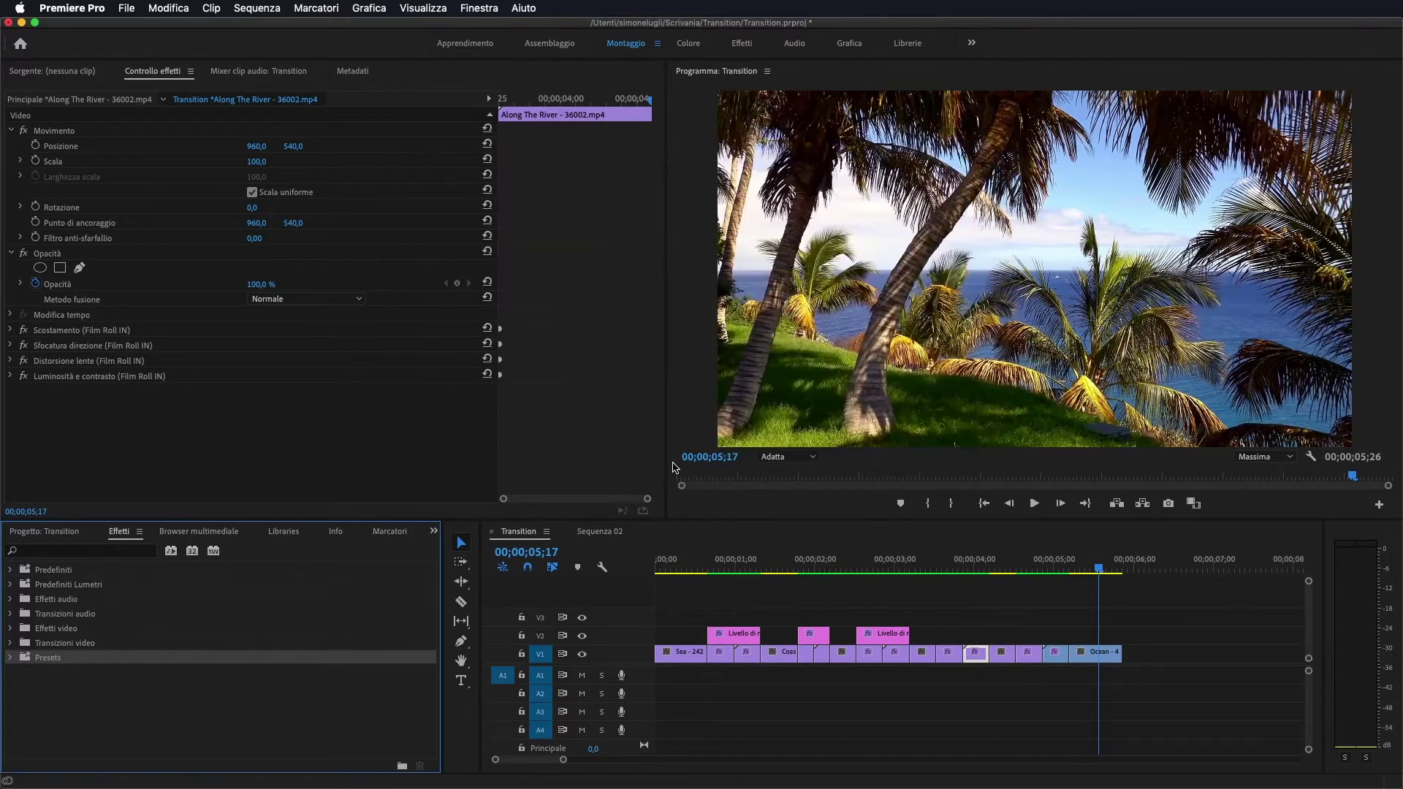
- Look through the transition presets in the Presets bin and leave both 10 Free Smooth Transitions pack folders collapsed
{"action": "left_click", "coordinate": [10, 659]}
{"action": "scroll", "coordinate": [176, 657], "scroll_direction": "down", "scroll_amount": 5}
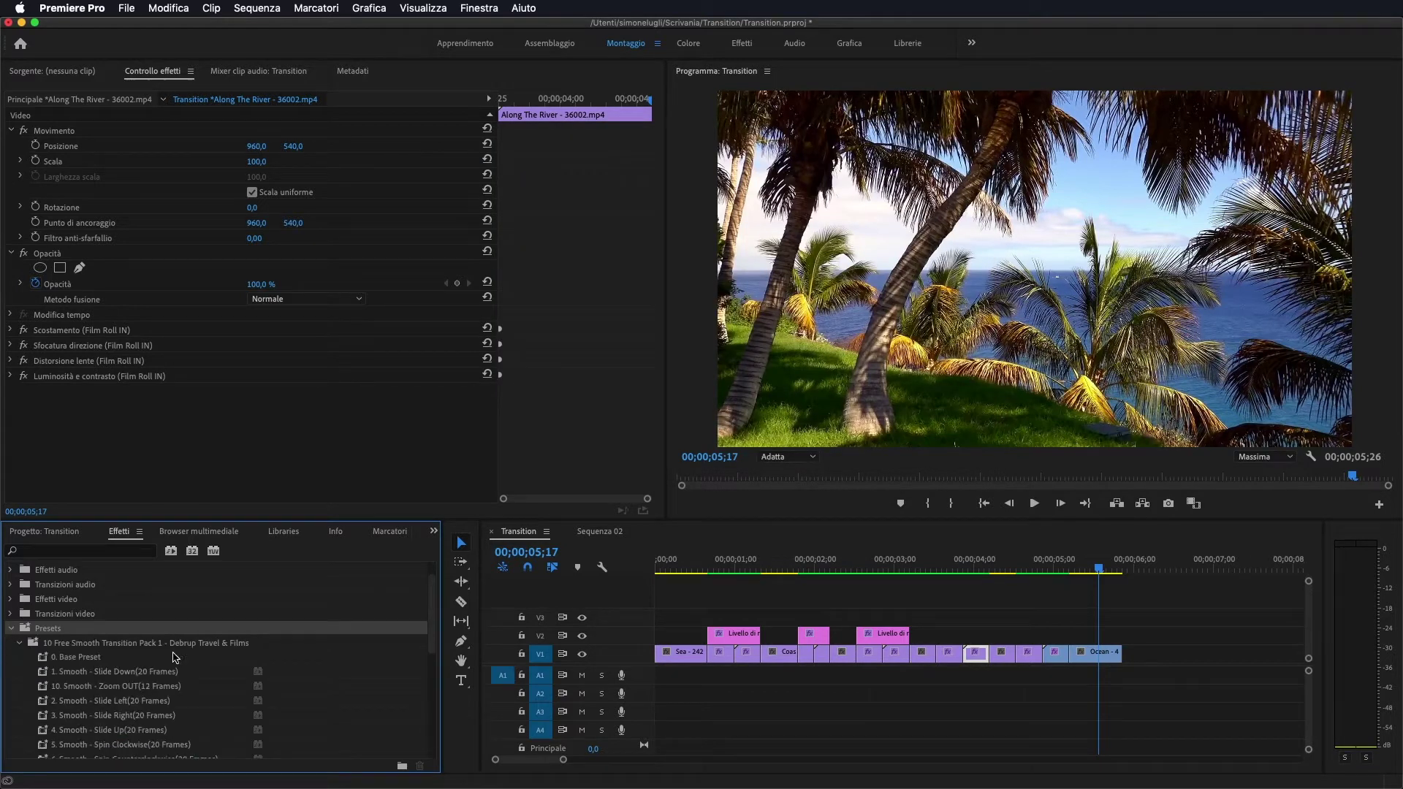
{"action": "scroll", "coordinate": [175, 657], "scroll_direction": "up", "scroll_amount": 5}
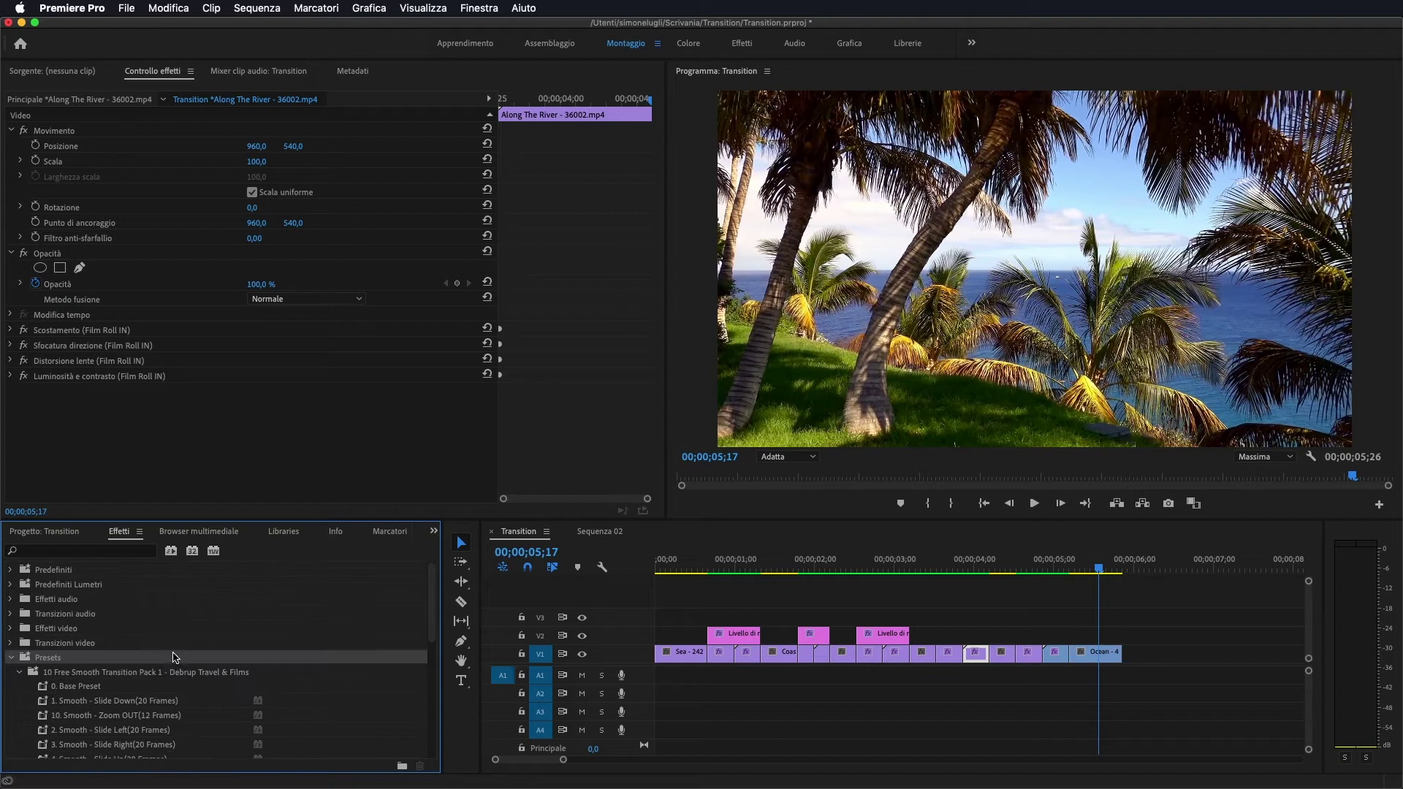
{"action": "scroll", "coordinate": [116, 669], "scroll_direction": "down", "scroll_amount": 3}
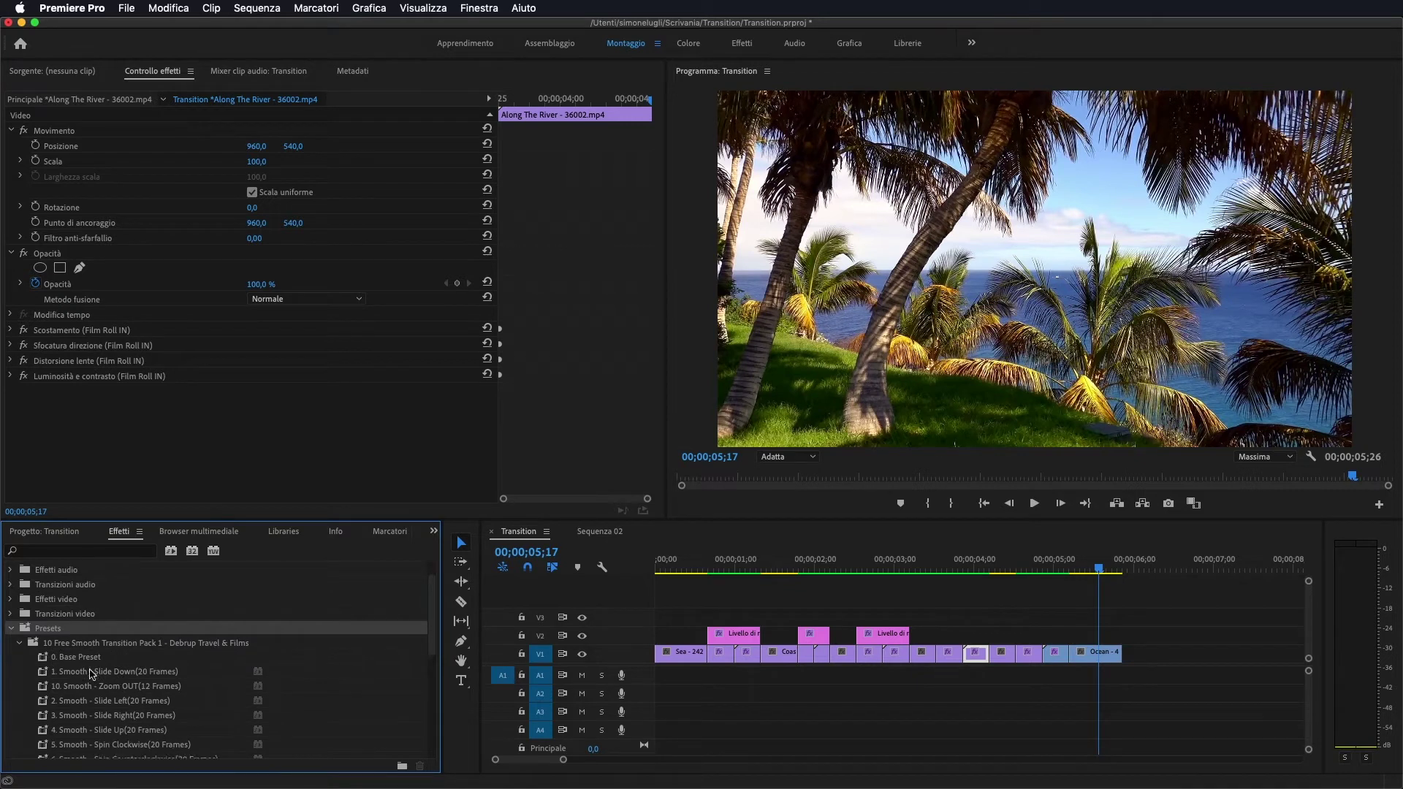
{"action": "left_click", "coordinate": [19, 630]}
{"action": "left_click", "coordinate": [19, 645]}
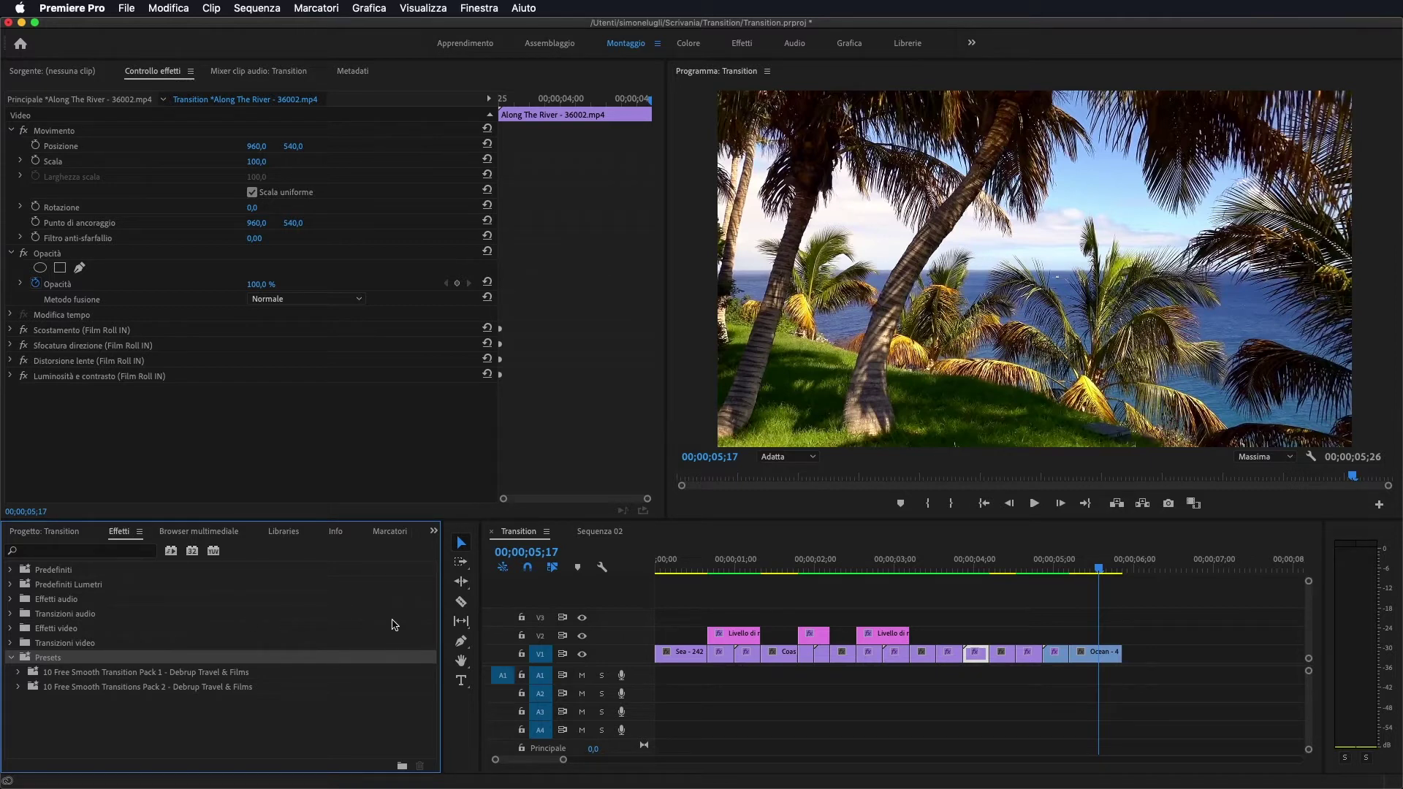
- Place Sea - 24216.mp4 and Coast - 40015.mp4 back to back on V1 of Sequenza 02, changing the sequence settings to match the clip
{"action": "left_click", "coordinate": [599, 532]}
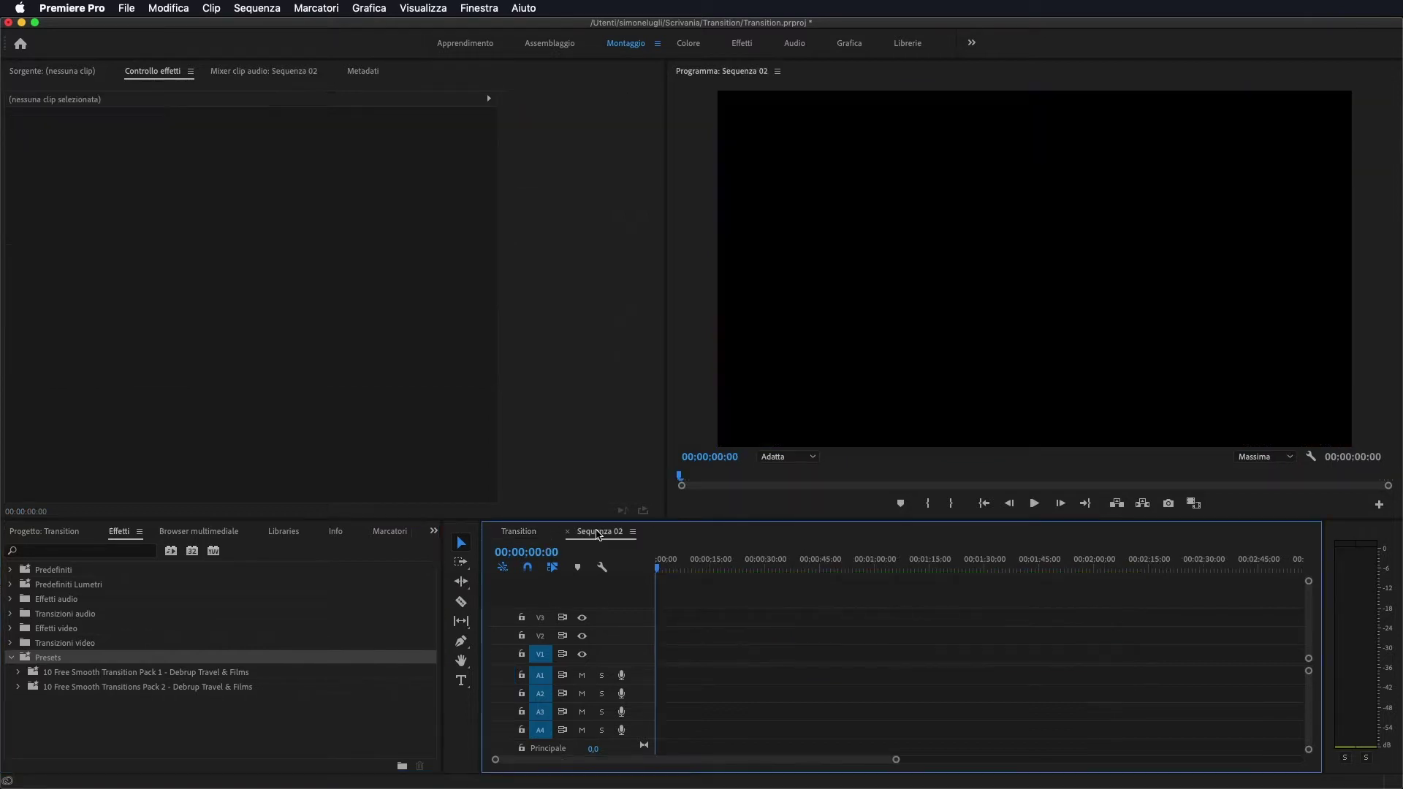
{"action": "left_click", "coordinate": [54, 534]}
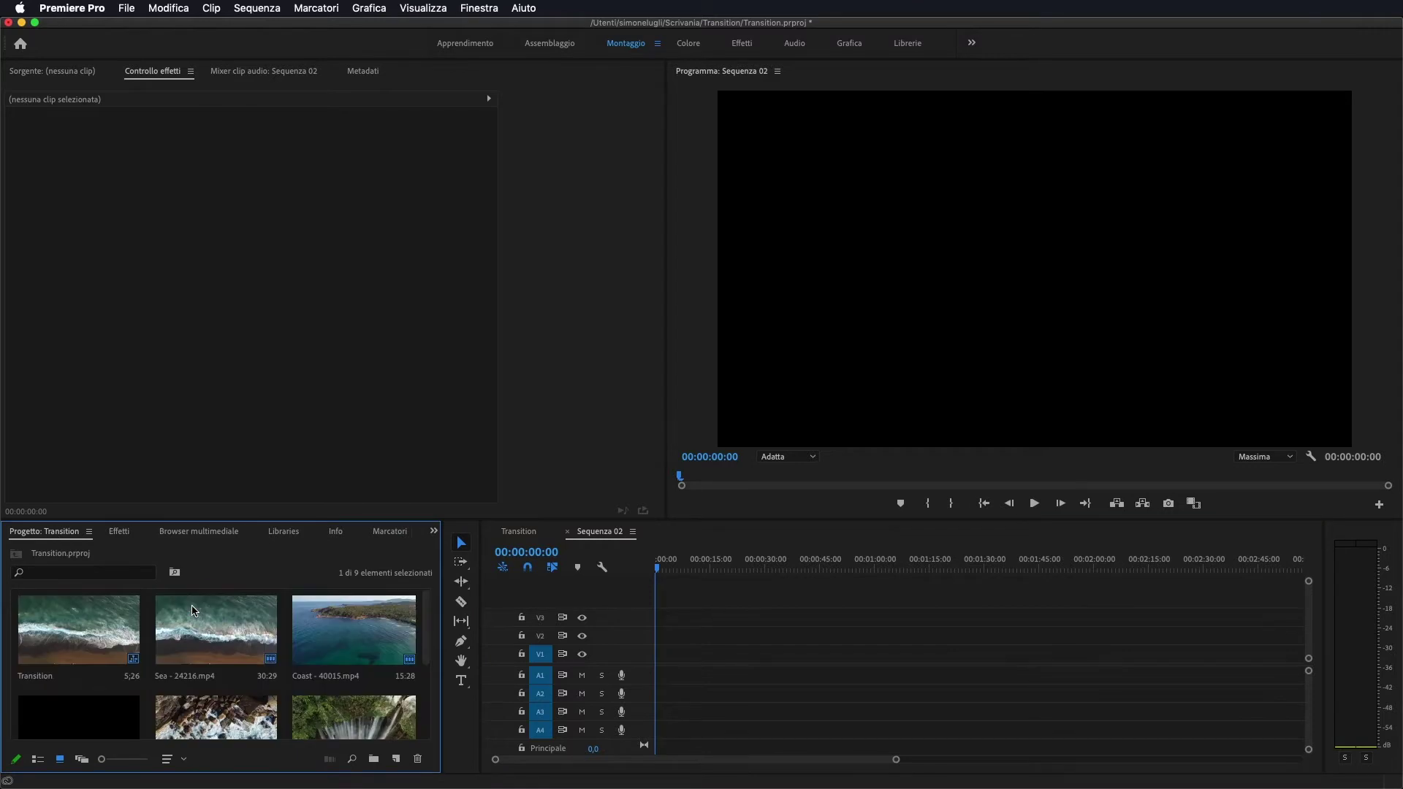
{"action": "left_click_drag", "start_coordinate": [194, 629], "coordinate": [657, 654]}
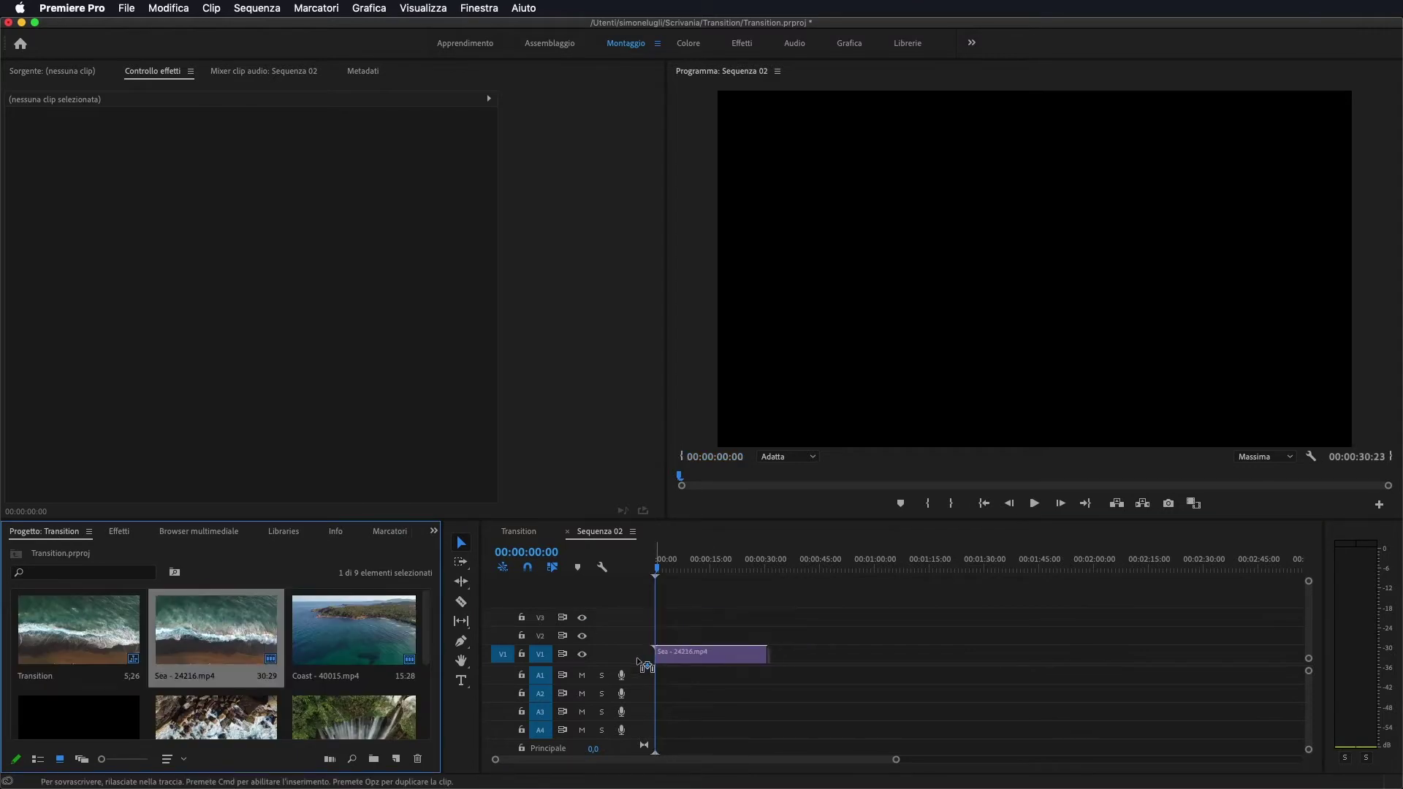
{"action": "left_click", "coordinate": [641, 439]}
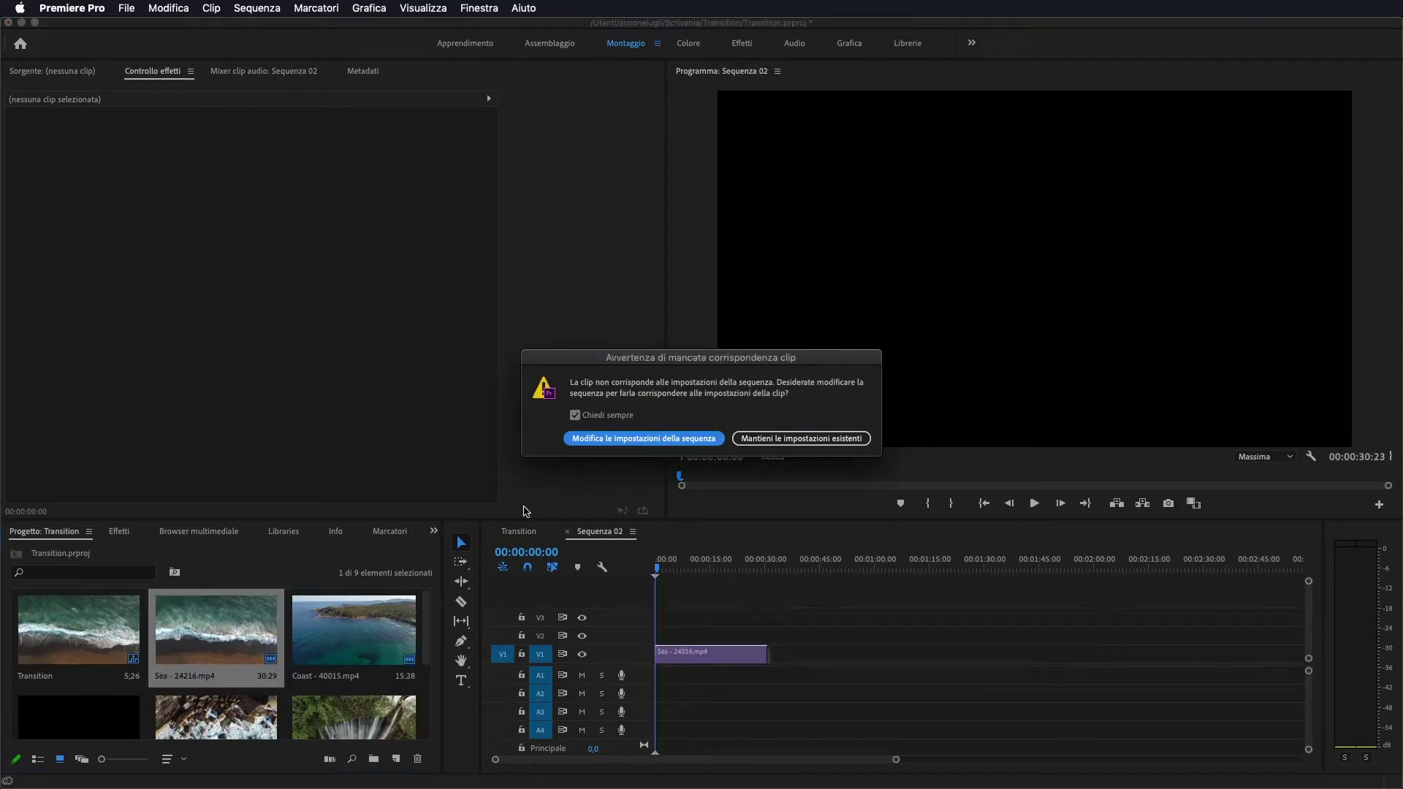
{"action": "left_click_drag", "start_coordinate": [354, 630], "coordinate": [766, 655]}
- Position the playhead at the cut between the Sea and Coast clips, at 00;00;30;28
{"action": "left_click", "coordinate": [746, 566]}
{"action": "mouse_move", "coordinate": [751, 563]}
{"action": "left_mouse_down"}
{"action": "mouse_move", "coordinate": [773, 566]}
{"action": "mouse_move", "coordinate": [748, 566]}
{"action": "left_mouse_up"}
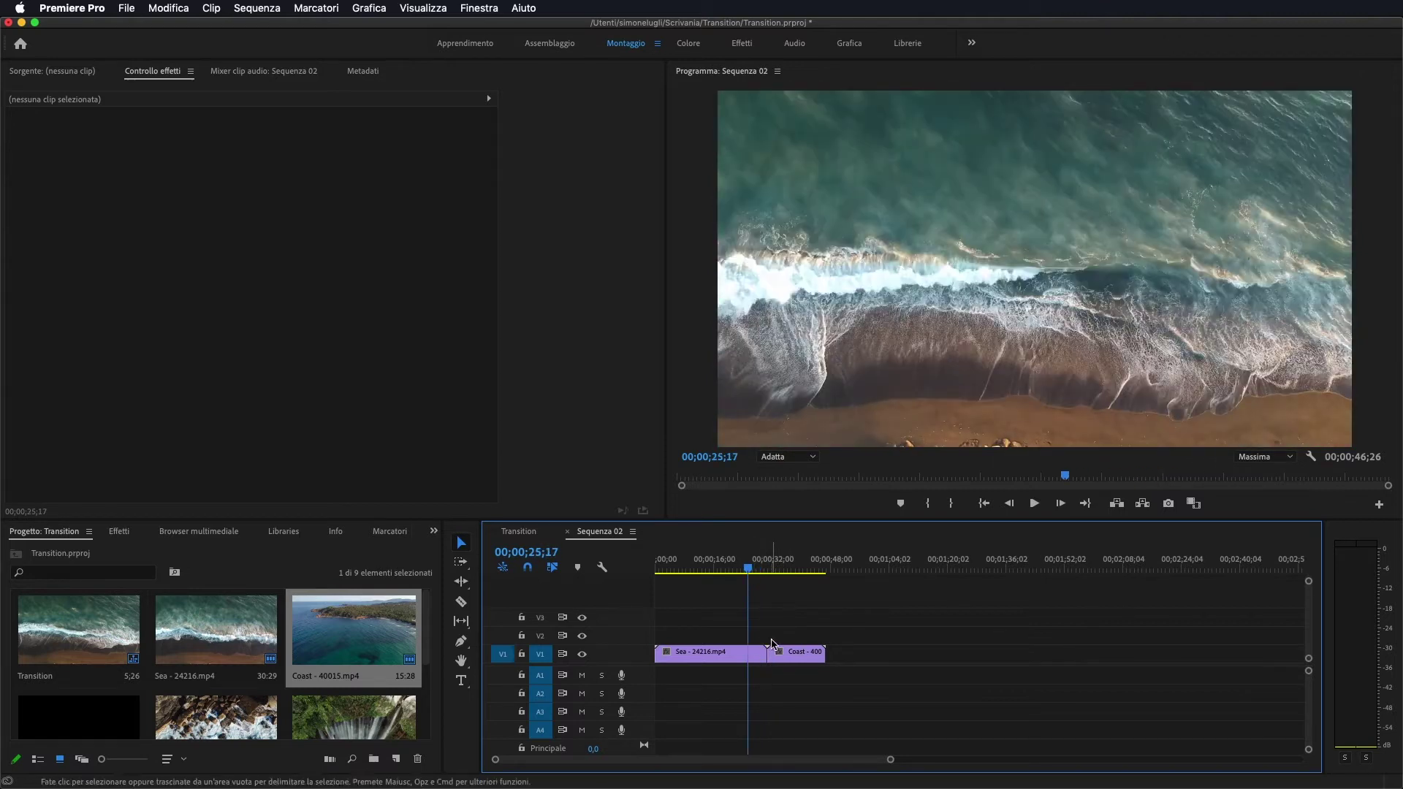
{"action": "key", "text": "Down"}
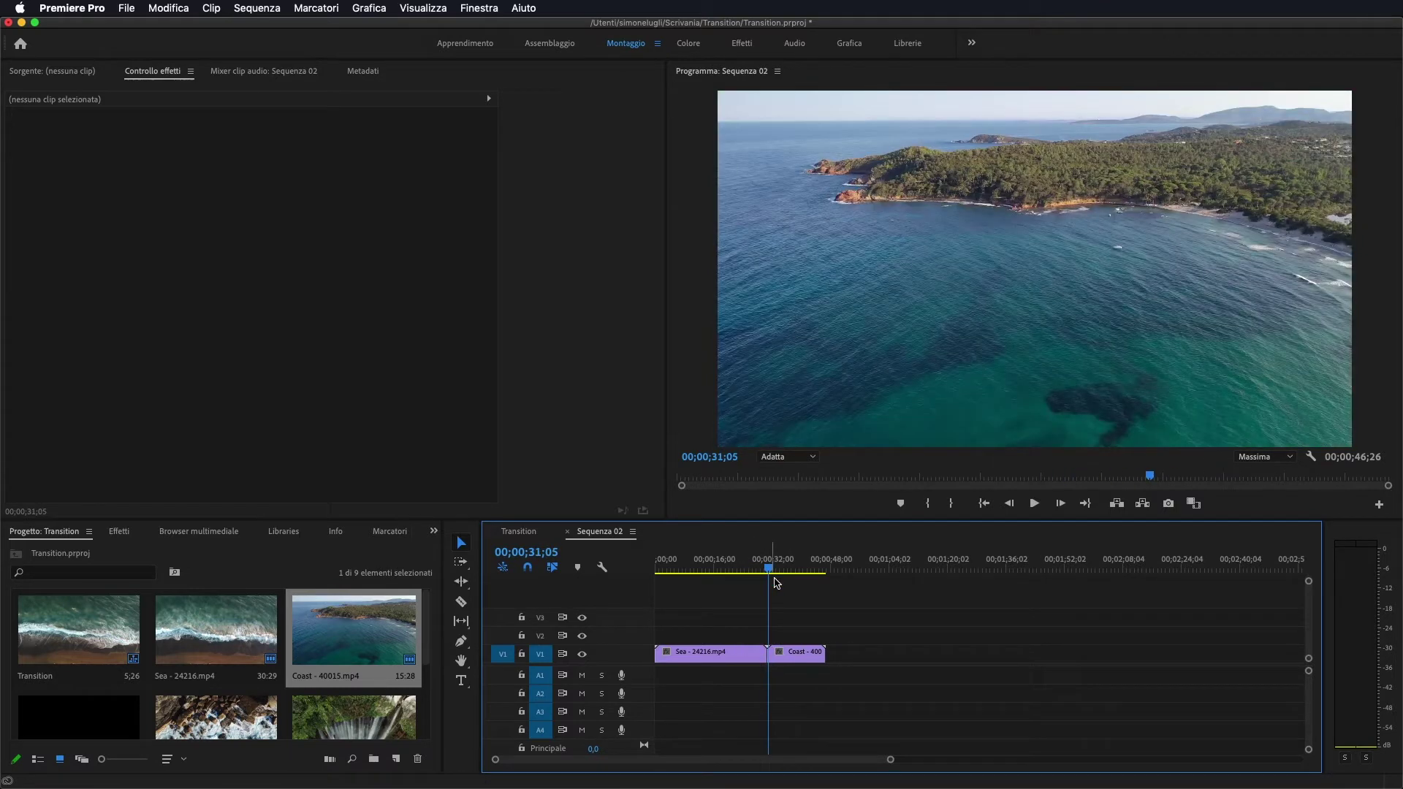
{"action": "left_click_drag", "start_coordinate": [889, 759], "coordinate": [696, 761]}
{"action": "left_click", "coordinate": [844, 576]}
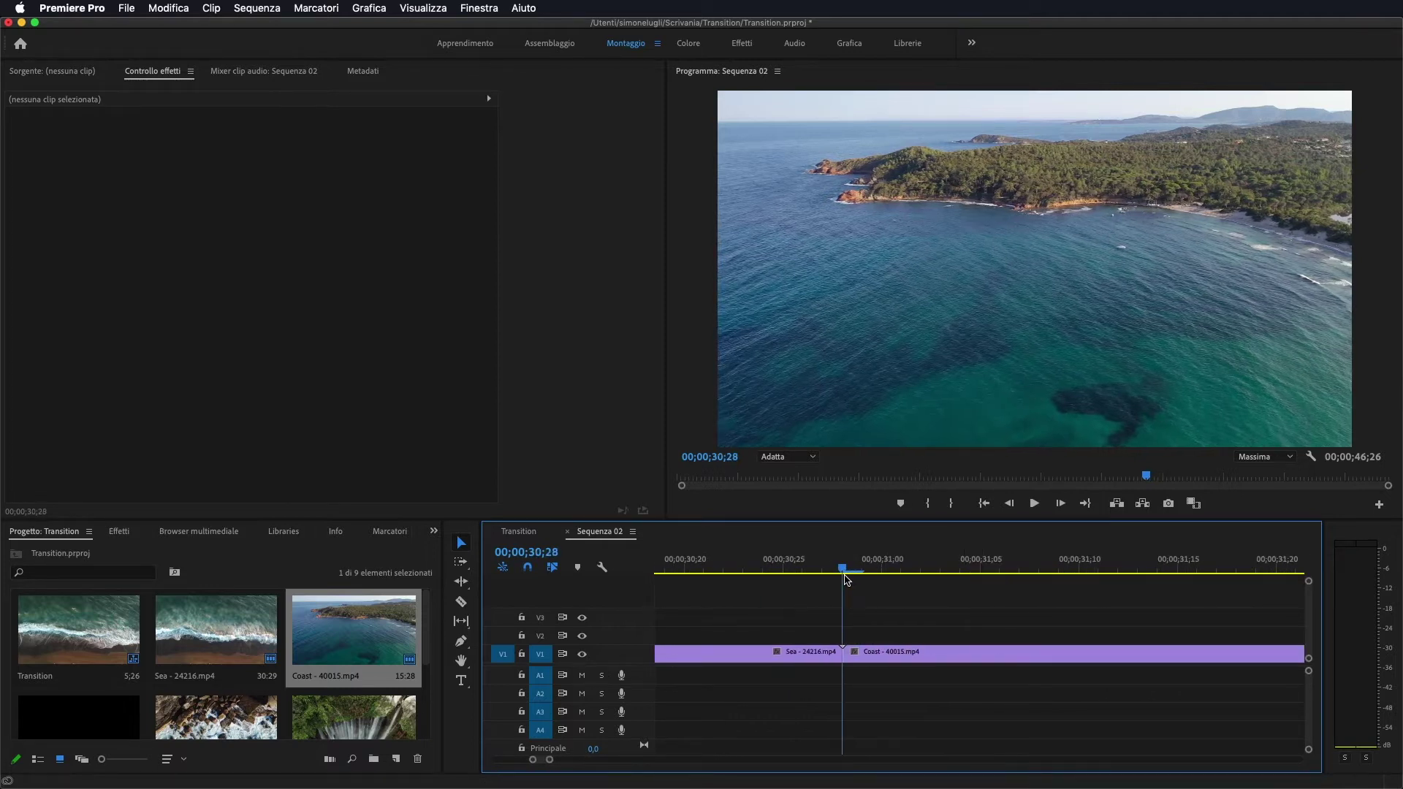
- Examine the presets in 10 Free Smooth Transition Pack 1 and their usage notes on frame counts and adjustment layers
{"action": "left_click", "coordinate": [120, 533]}
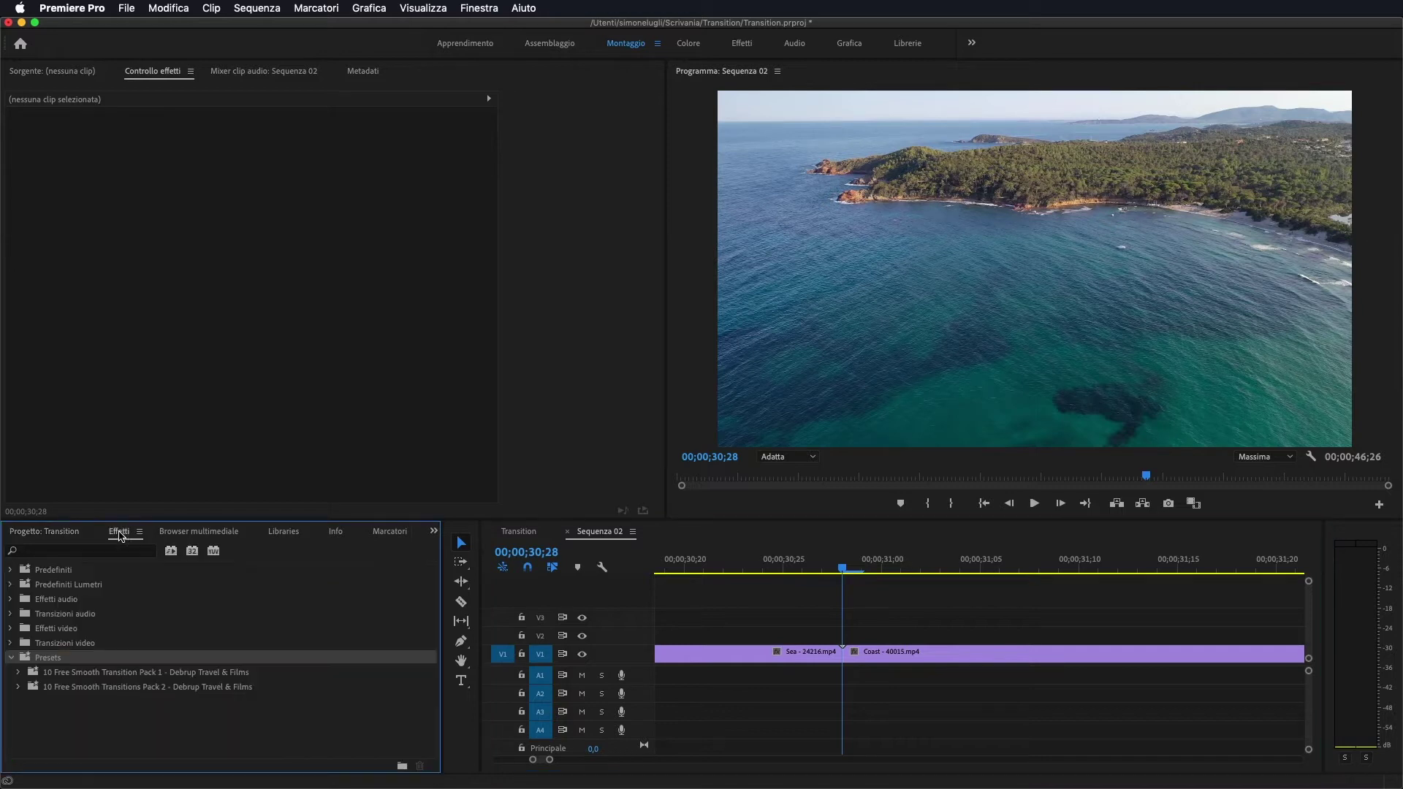
{"action": "left_click", "coordinate": [19, 673]}
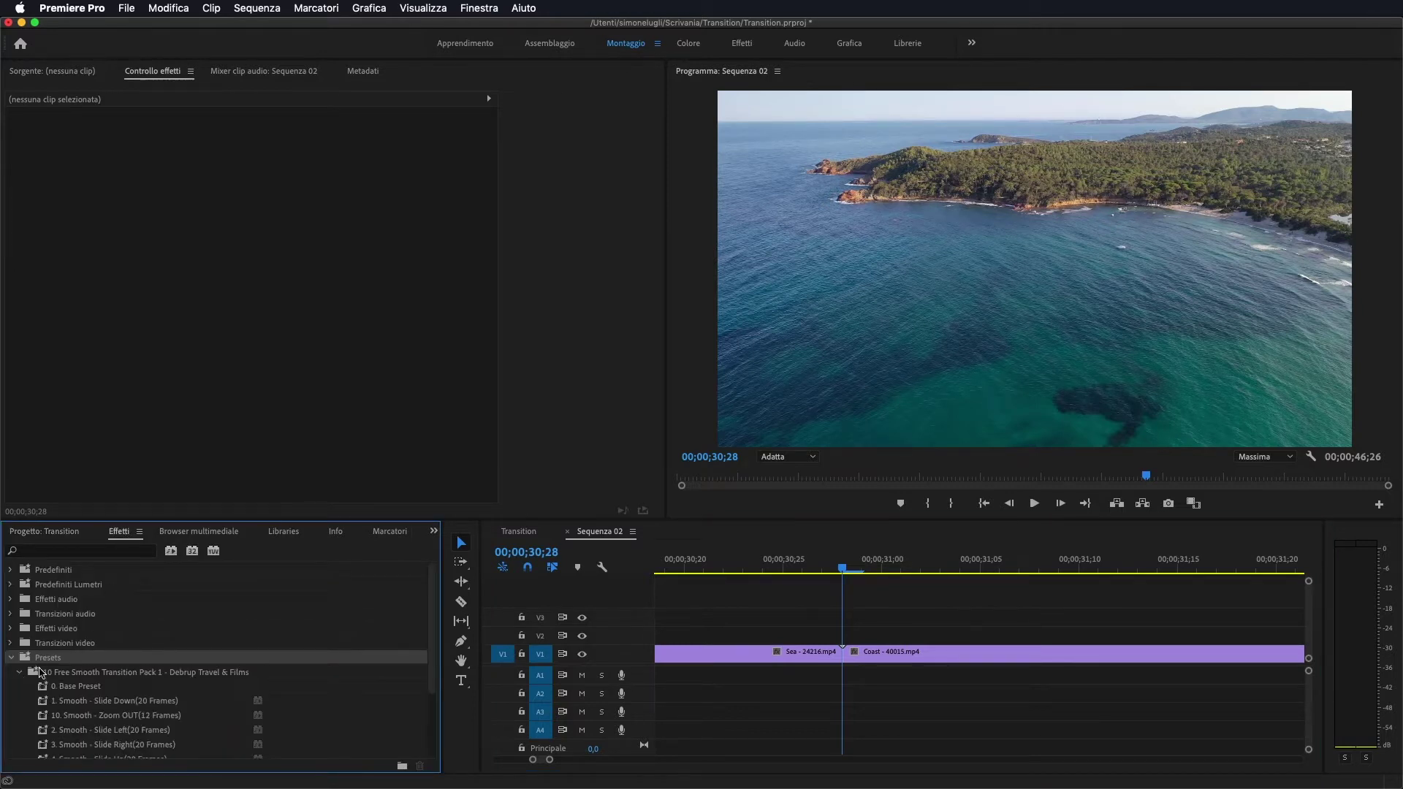
{"action": "scroll", "coordinate": [203, 658], "scroll_direction": "down", "scroll_amount": 3}
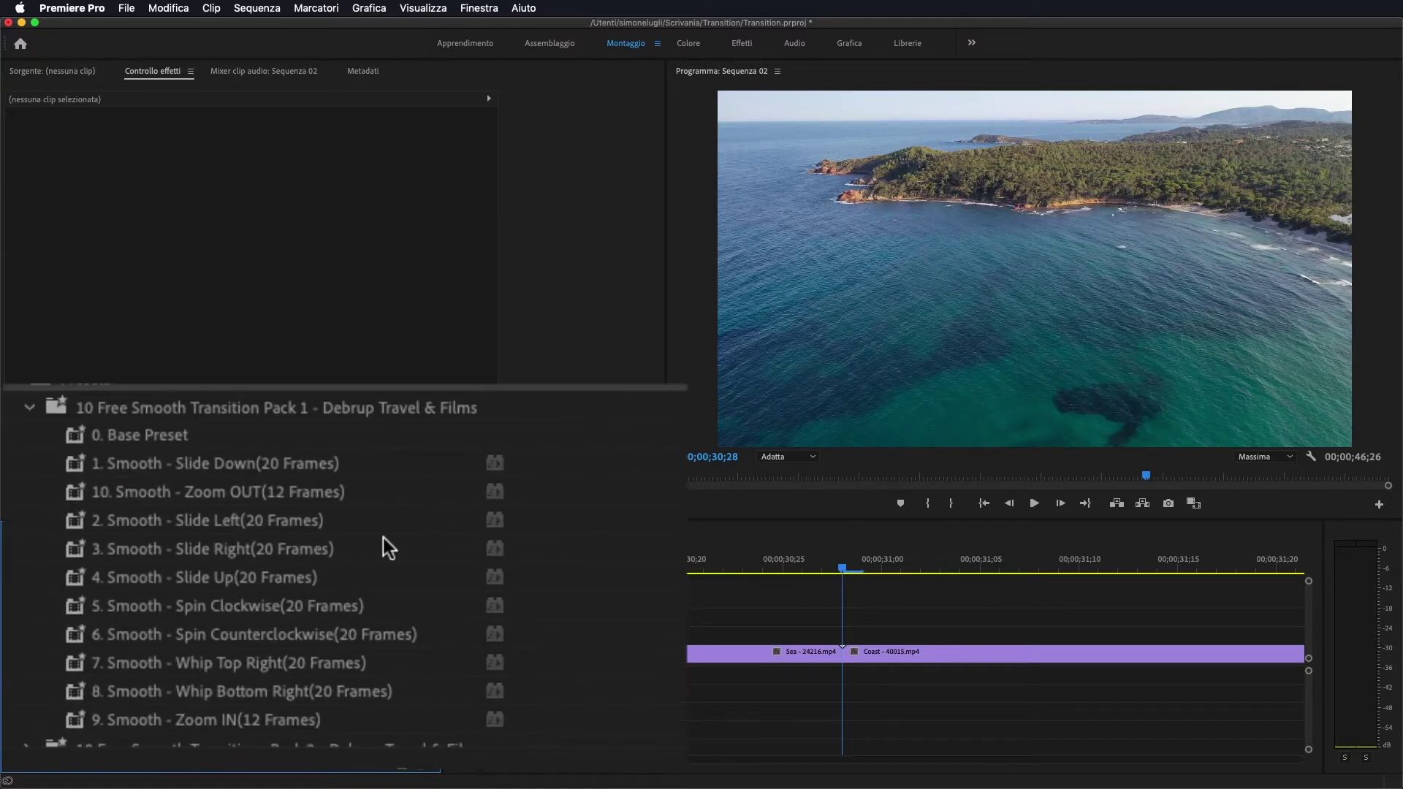
{"action": "mouse_move", "coordinate": [44, 643]}
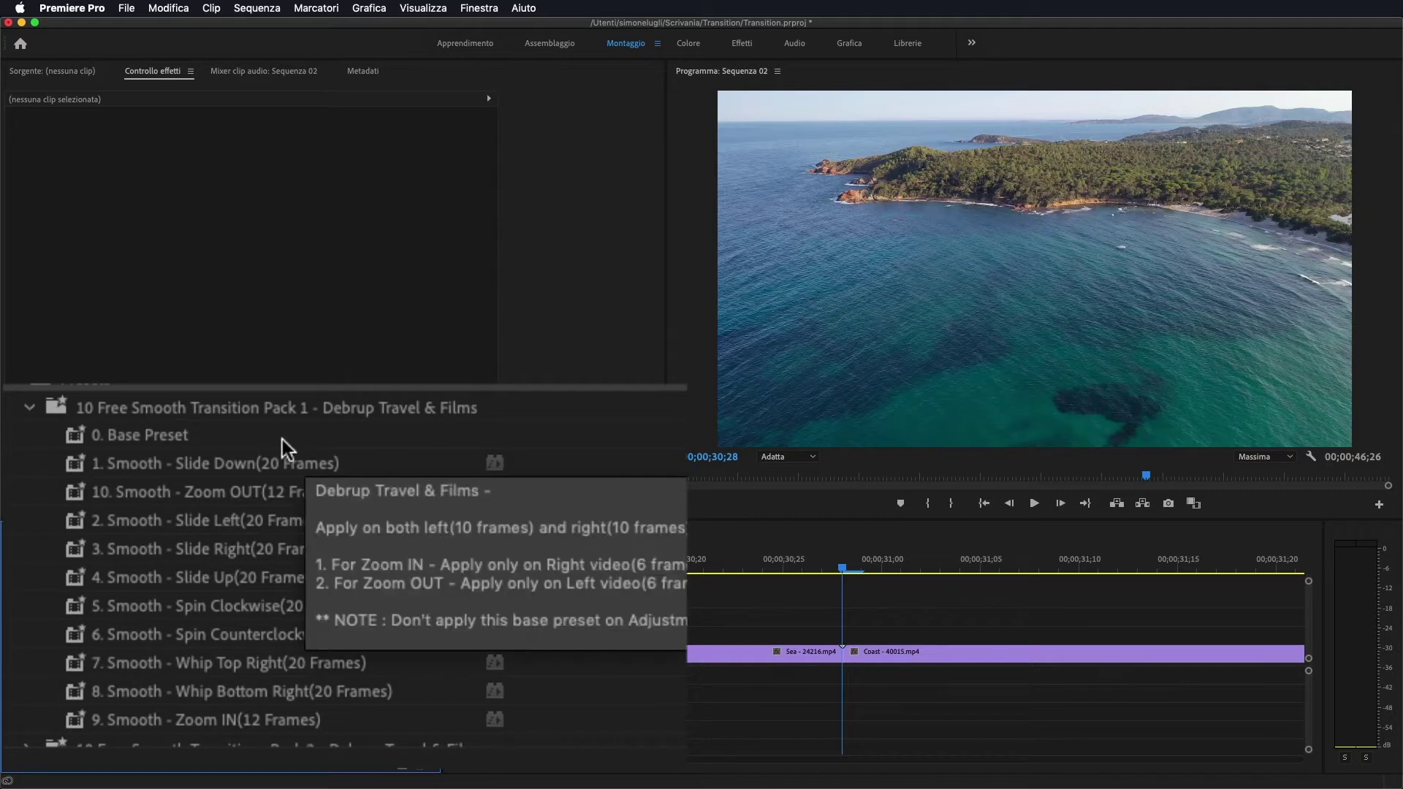
{"action": "mouse_move", "coordinate": [243, 492]}
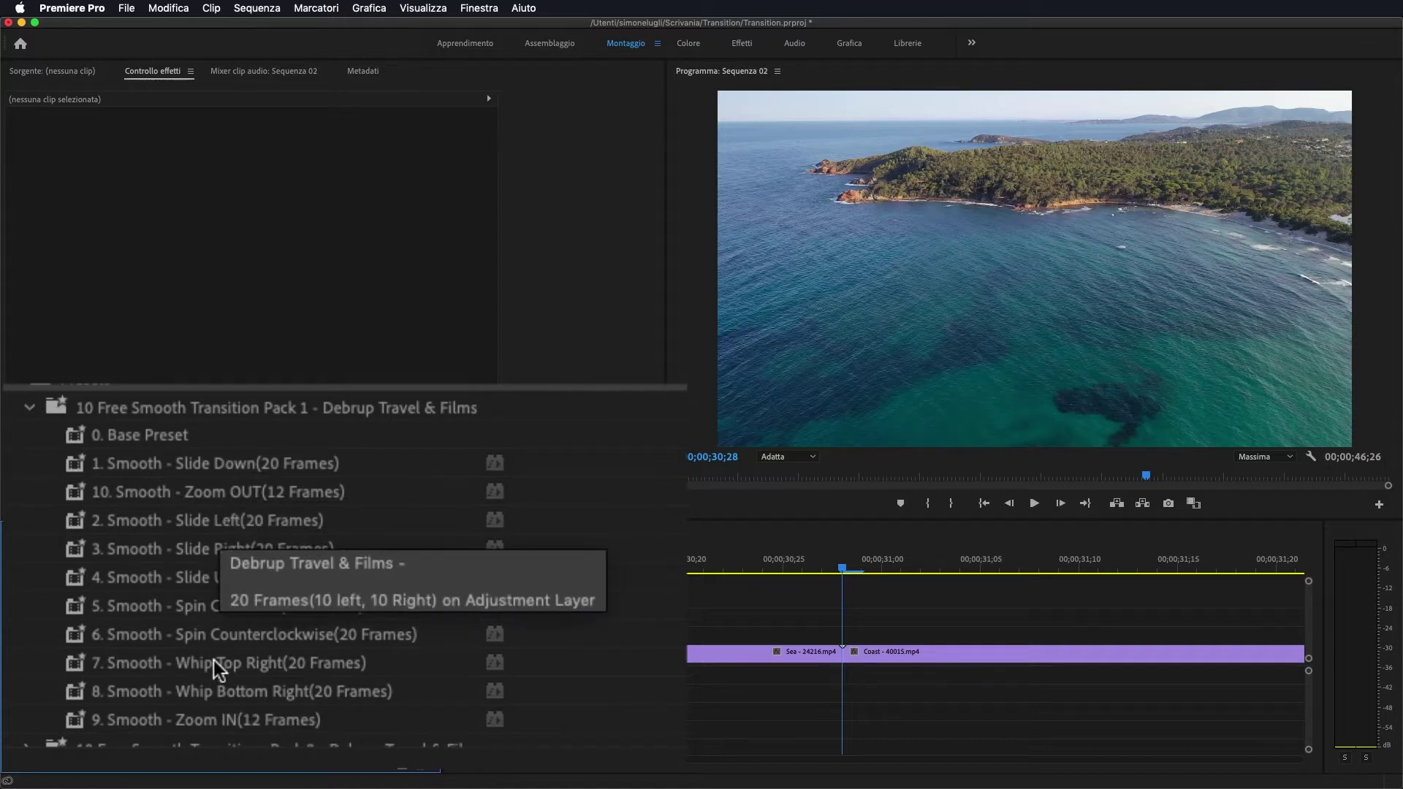
{"action": "mouse_move", "coordinate": [266, 440]}
{"action": "mouse_move", "coordinate": [481, 463]}
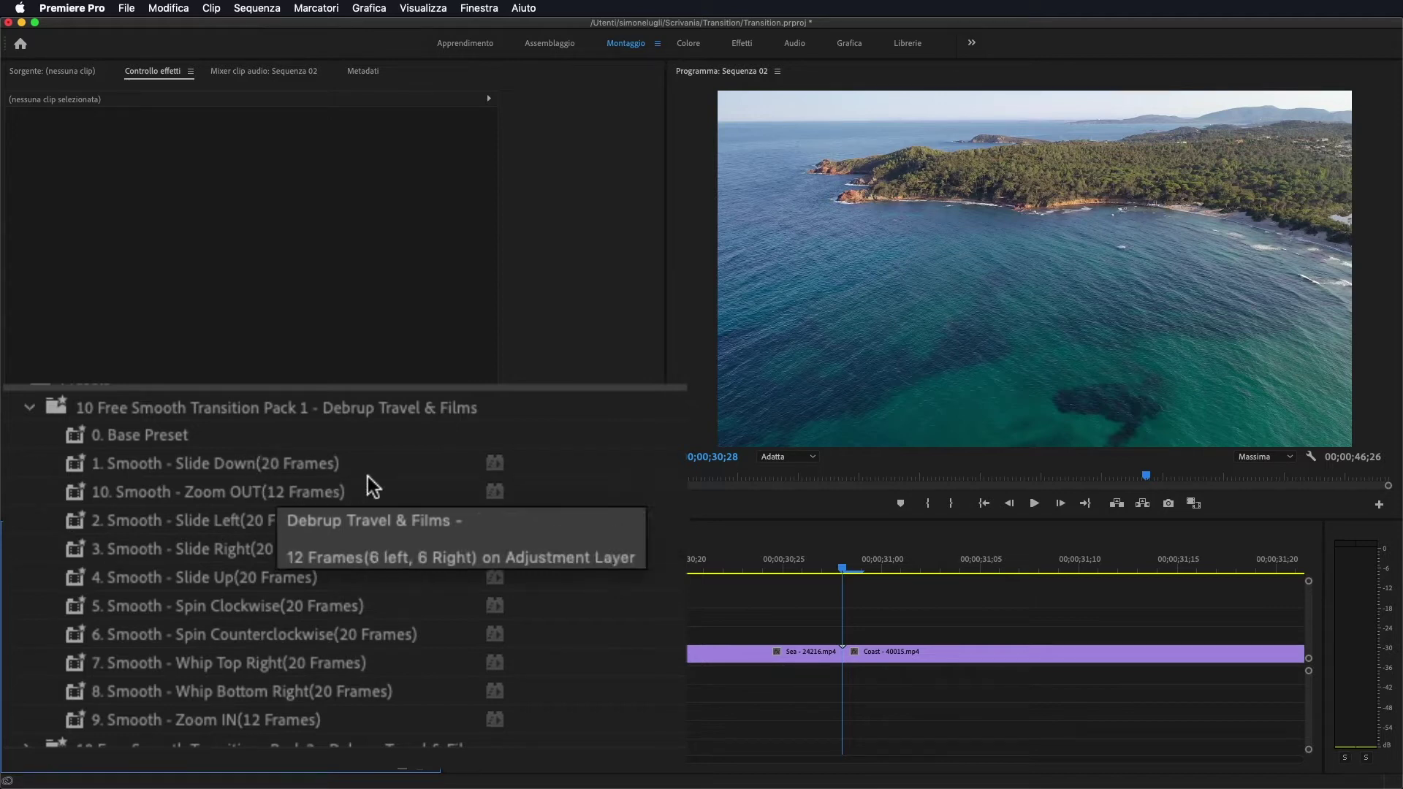
{"action": "mouse_move", "coordinate": [294, 482]}
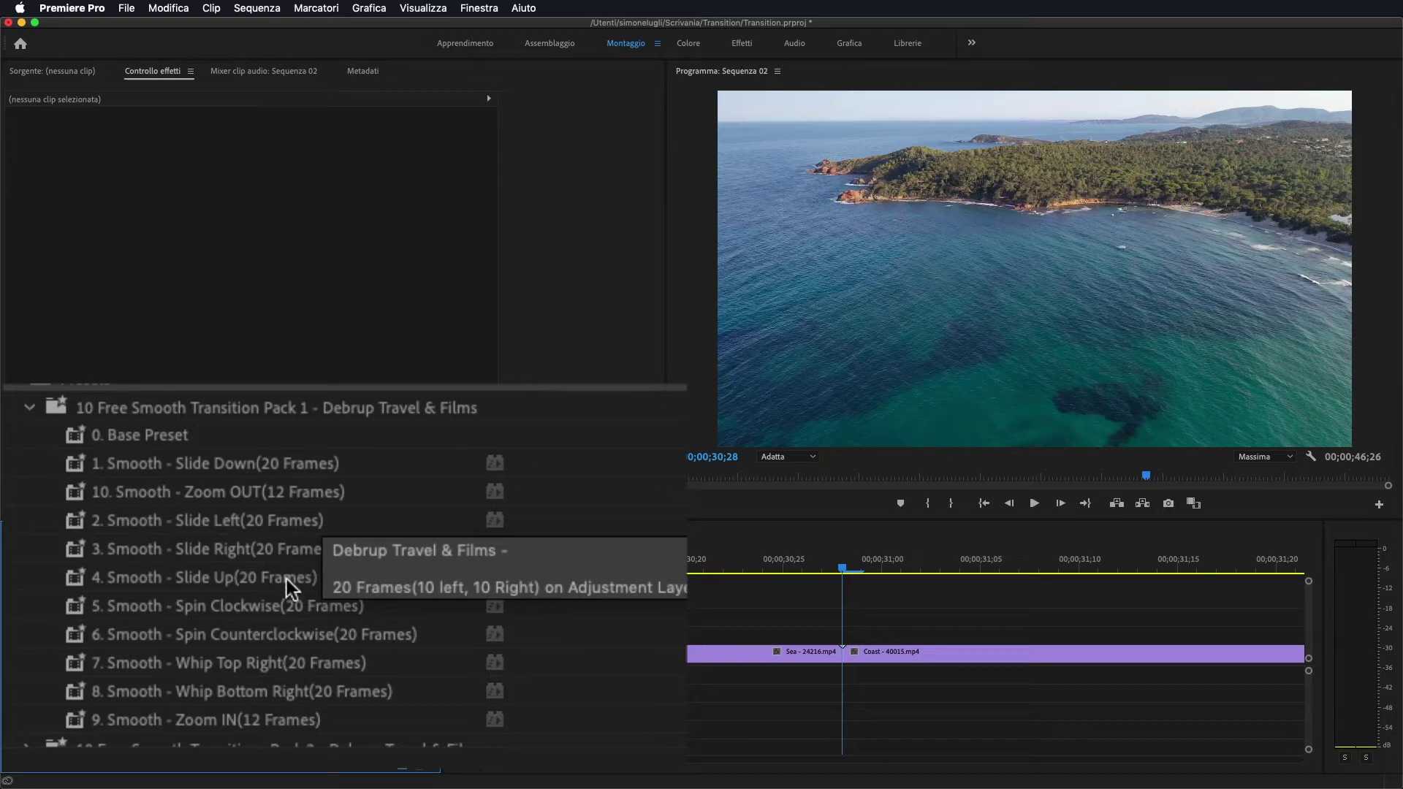
{"action": "mouse_move", "coordinate": [347, 663]}
{"action": "mouse_move", "coordinate": [345, 497]}
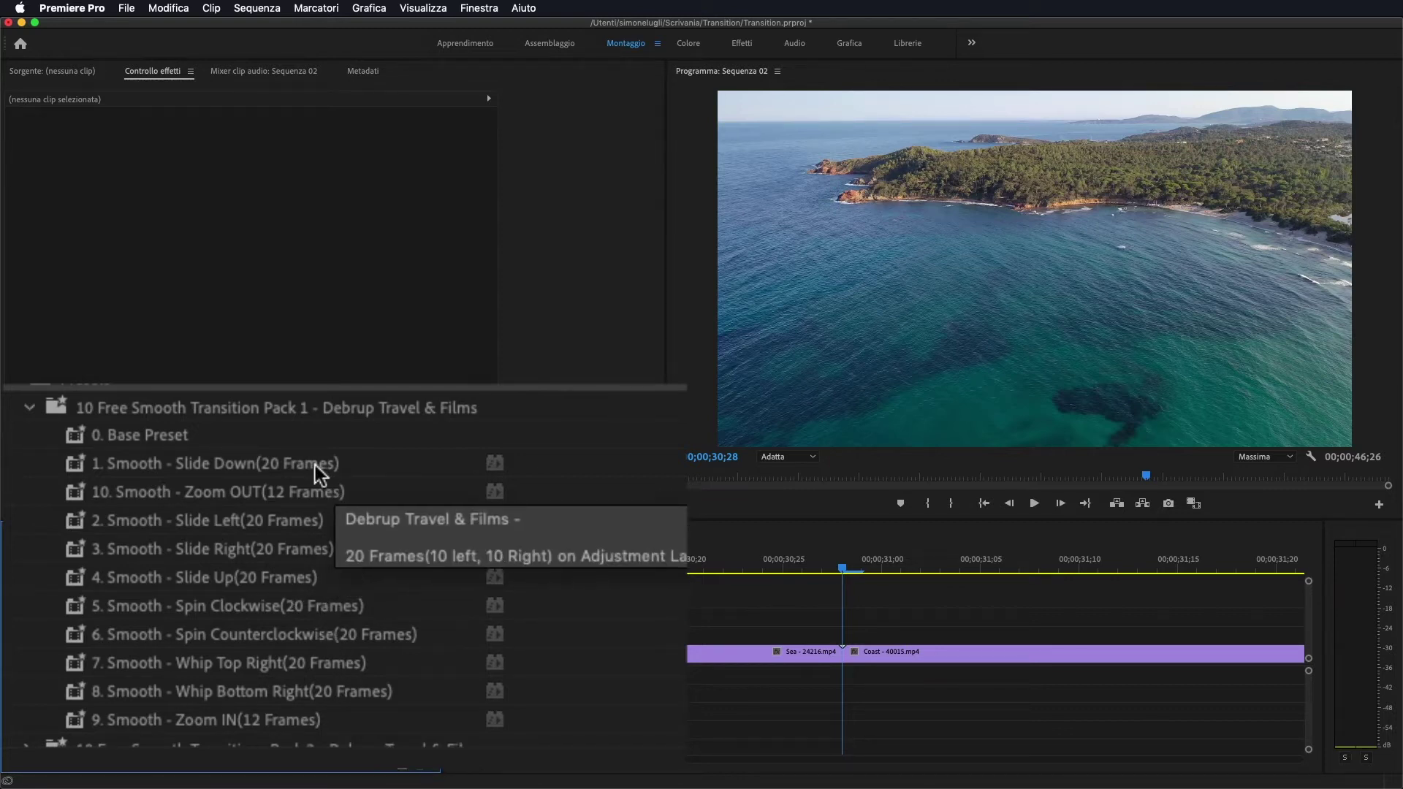
{"action": "left_click", "coordinate": [89, 470]}
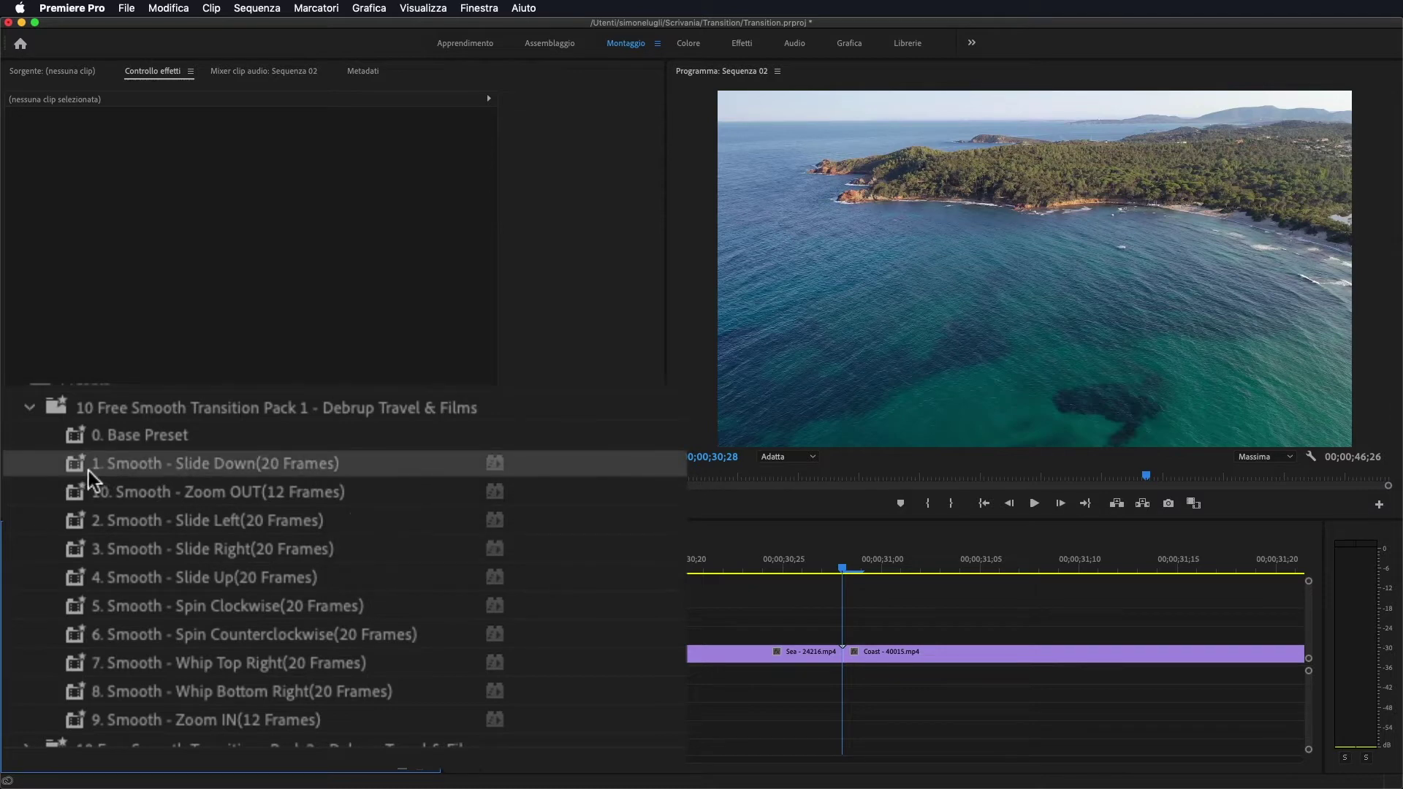
{"action": "mouse_move", "coordinate": [281, 469]}
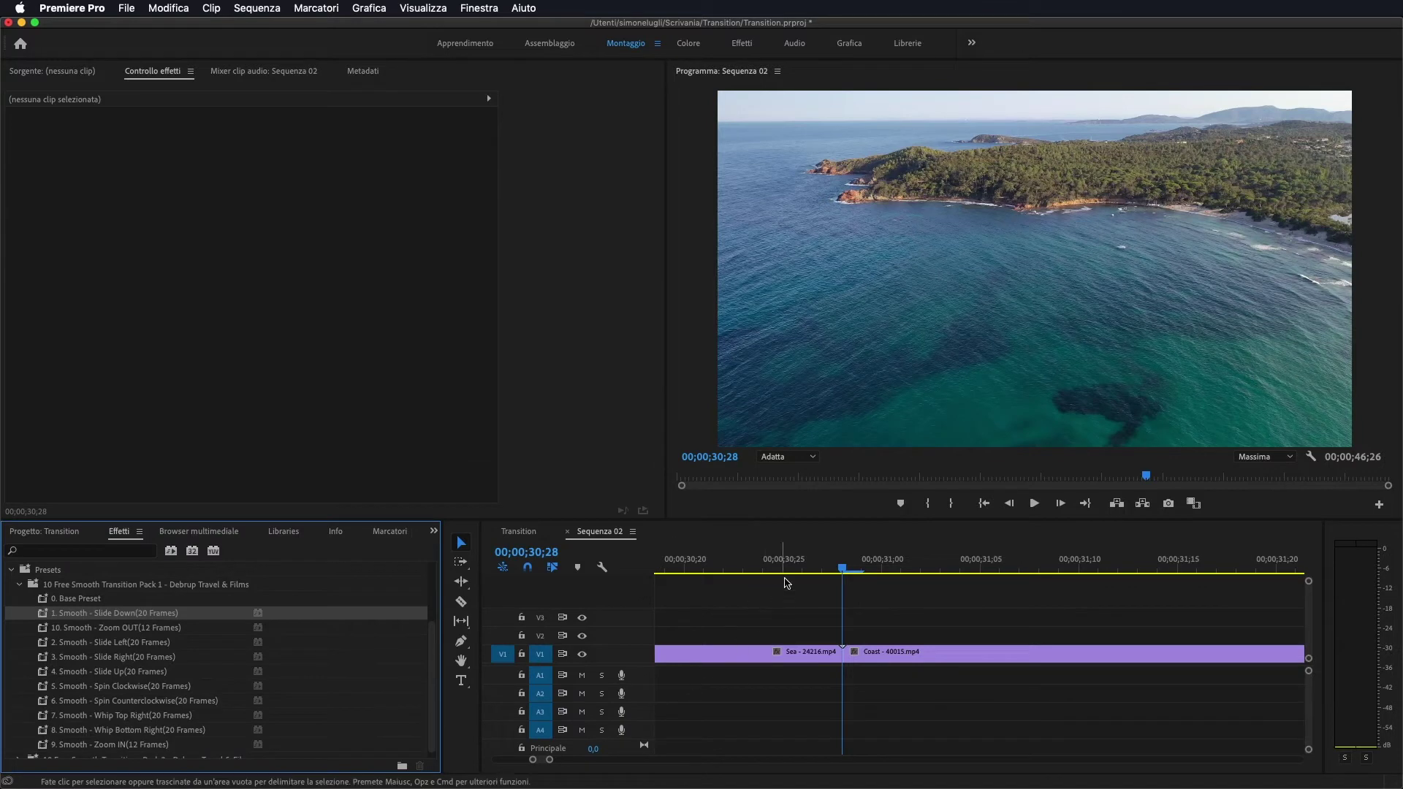
- Split the Coast clip on V1 at 00;00;31;08, 10 frames after the cut between the two clips
{"action": "left_click", "coordinate": [845, 571]}
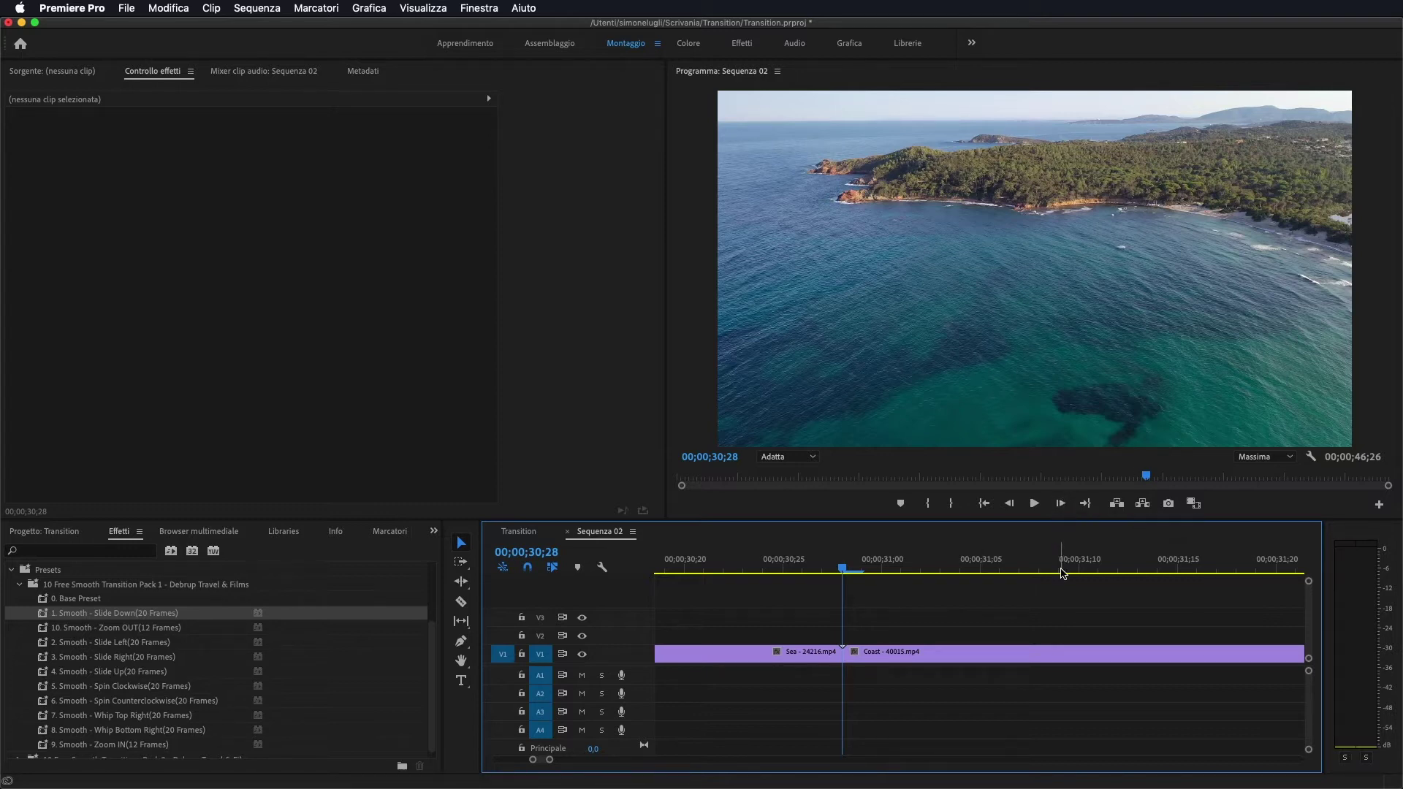
{"action": "key", "text": "Right"}
{"action": "key", "text": "Right"}
{"action": "key", "text": "Right"}
{"action": "key", "text": "Right"}
{"action": "key", "text": "Right"}
{"action": "key", "text": "Right"}
{"action": "key", "text": "Right"}
{"action": "key", "text": "Right"}
{"action": "key", "text": "Right"}
{"action": "key", "text": "Right"}
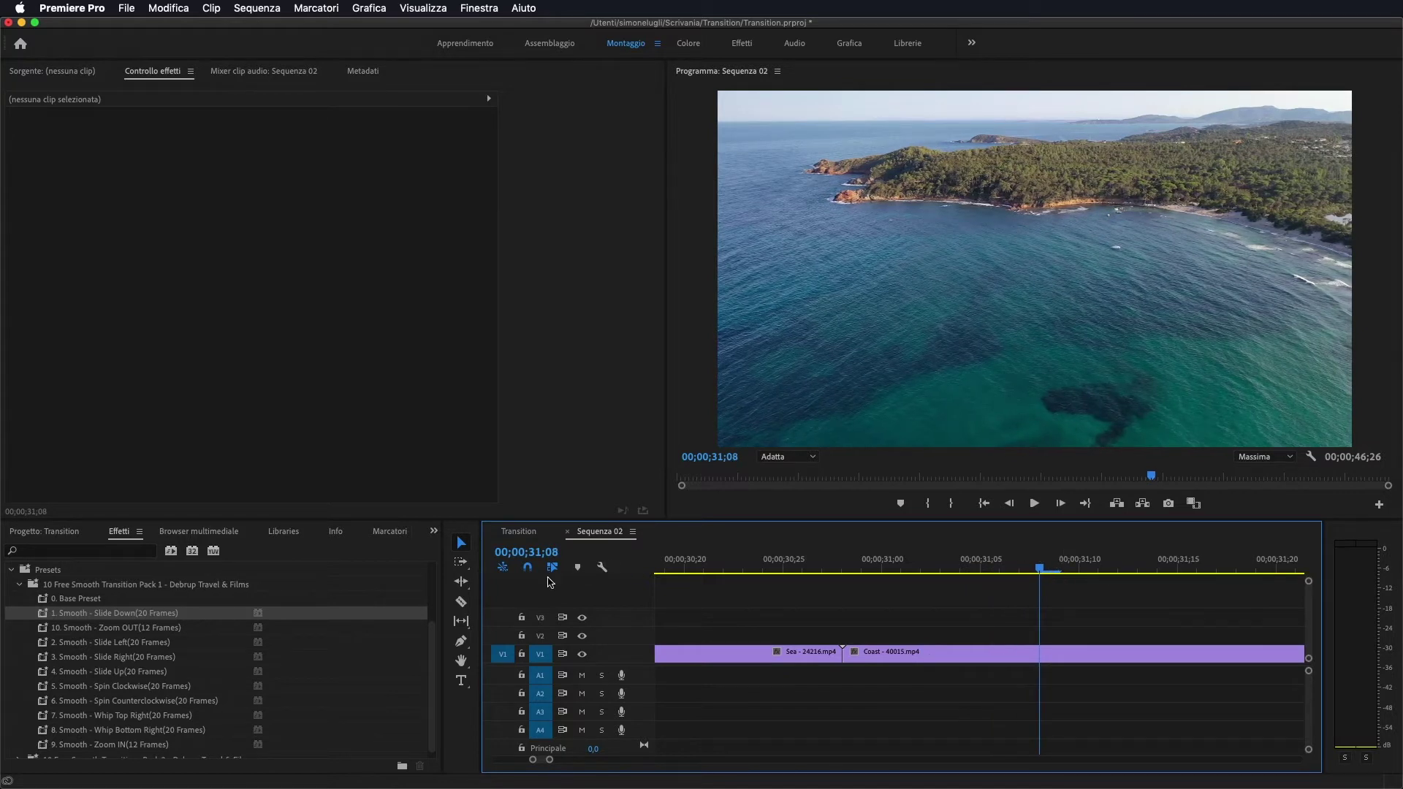
{"action": "left_click", "coordinate": [459, 603]}
{"action": "left_click", "coordinate": [1043, 653]}
- Split the Sea clip on V1 at 00;00;30;18, 10 frames before the cut, and return to the Selection tool
{"action": "key", "text": "Left"}
{"action": "key", "text": "Left"}
{"action": "key", "text": "Left"}
{"action": "key", "text": "Left"}
{"action": "key", "text": "Left"}
{"action": "key", "text": "Left"}
{"action": "key", "text": "Left"}
{"action": "key", "text": "Left"}
{"action": "key", "text": "Left"}
{"action": "key", "text": "Left"}
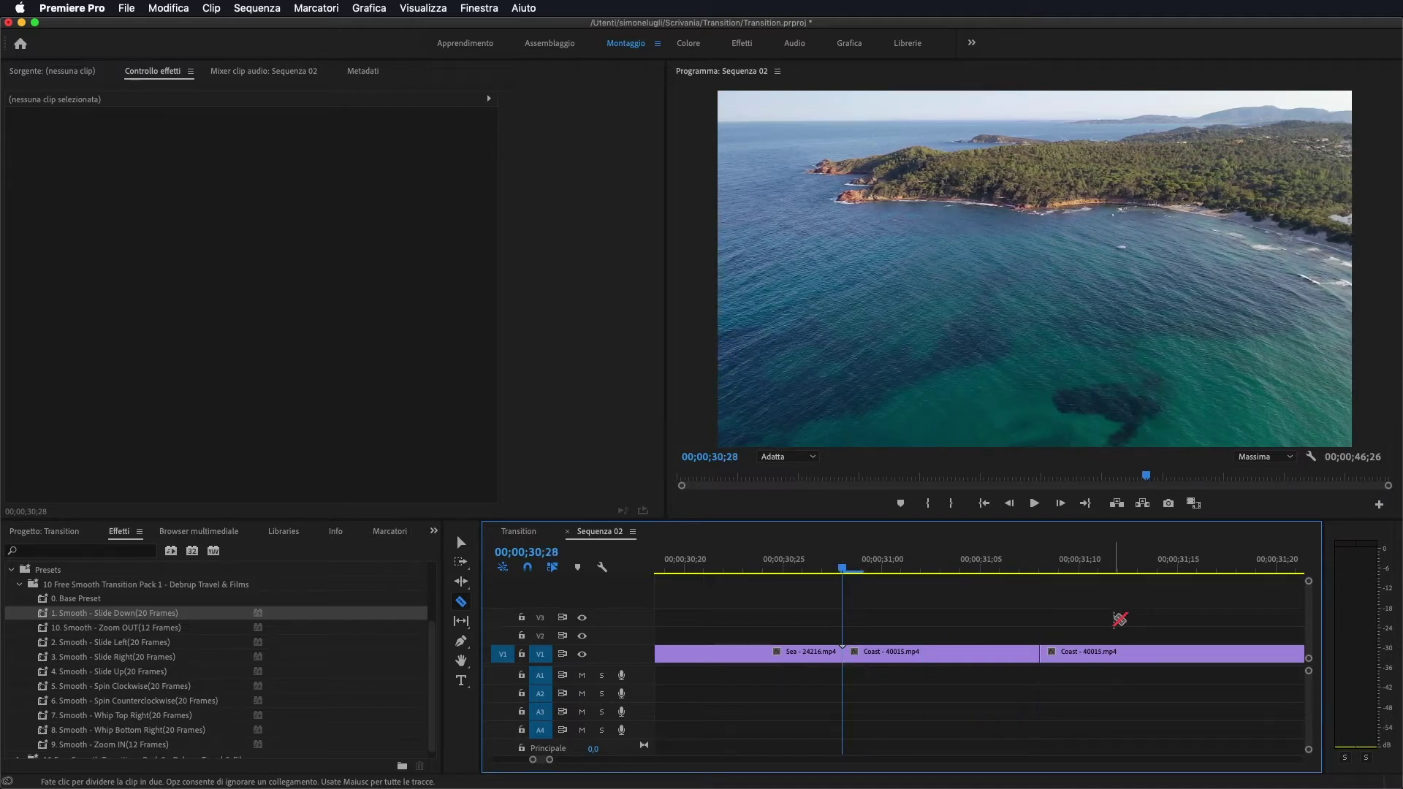
{"action": "key", "text": "Left"}
{"action": "key", "text": "Left"}
{"action": "key", "text": "Left"}
{"action": "key", "text": "Left"}
{"action": "key", "text": "Left"}
{"action": "key", "text": "Left"}
{"action": "key", "text": "Left"}
{"action": "key", "text": "Left"}
{"action": "key", "text": "Left"}
{"action": "key", "text": "Left"}
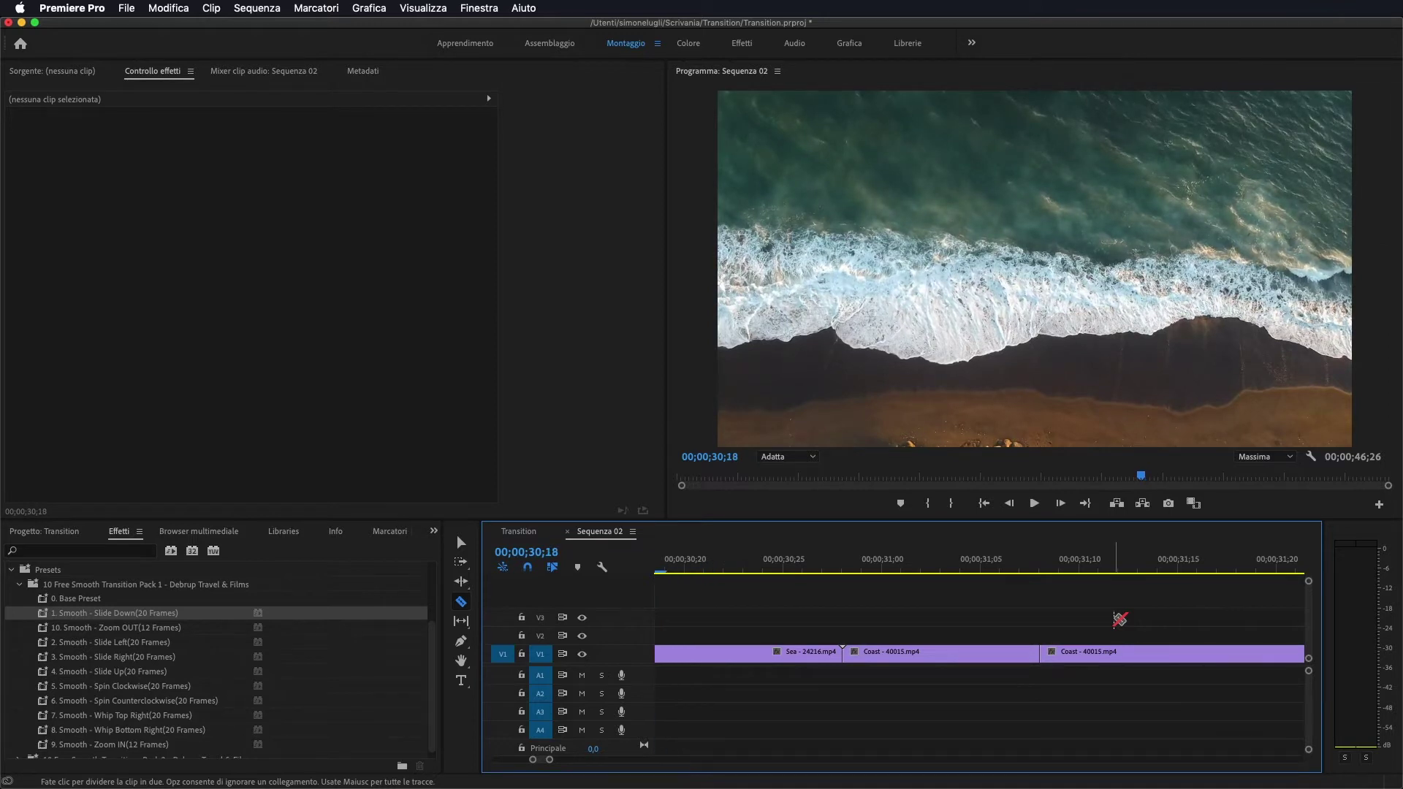
{"action": "scroll", "coordinate": [1113, 618], "scroll_direction": "up", "scroll_amount": 3}
{"action": "left_click", "coordinate": [844, 652]}
{"action": "key", "text": "v"}
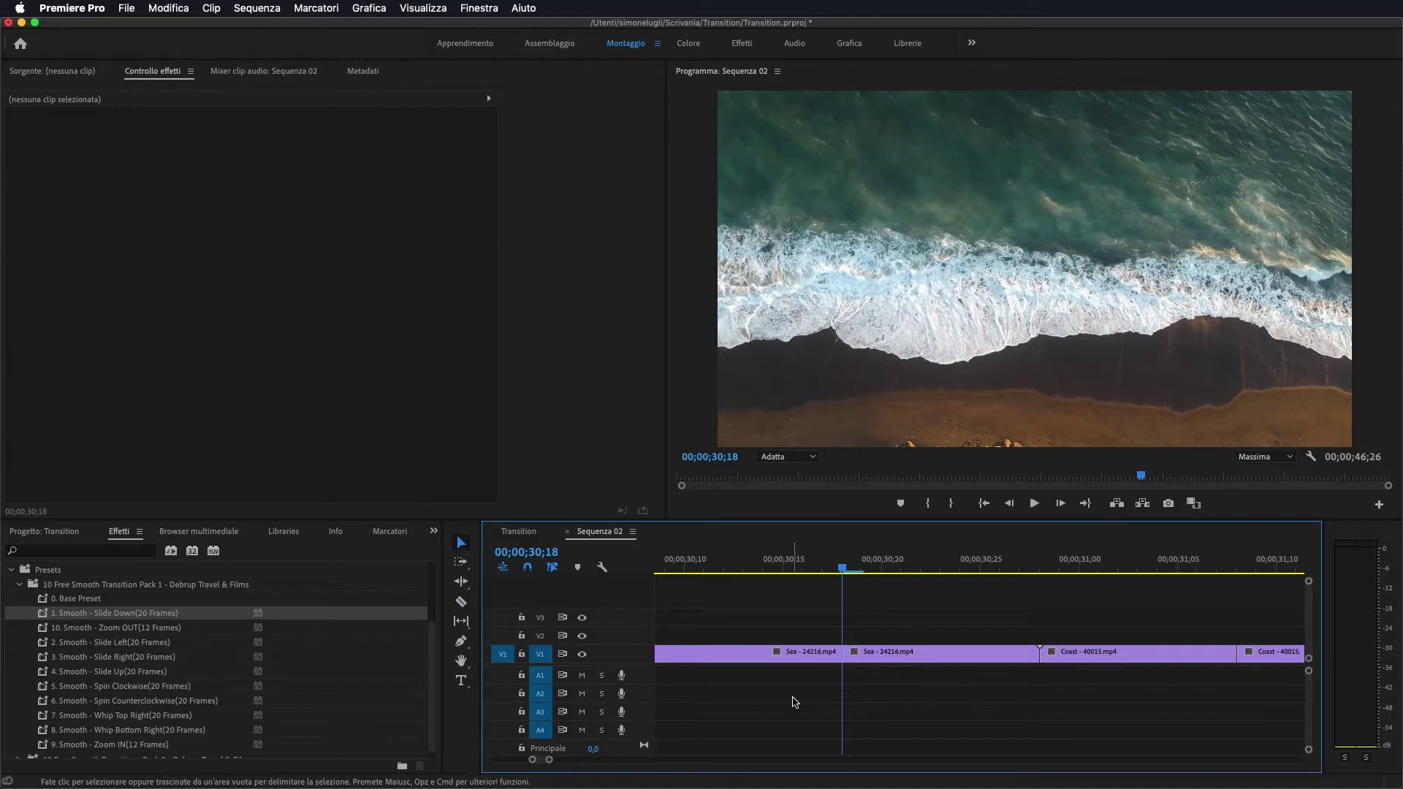
- Create a new adjustment layer (Livello di regolazione) in the Transition project
{"action": "left_click_drag", "start_coordinate": [548, 759], "coordinate": [563, 759]}
{"action": "left_click_drag", "start_coordinate": [1013, 620], "coordinate": [1073, 678]}
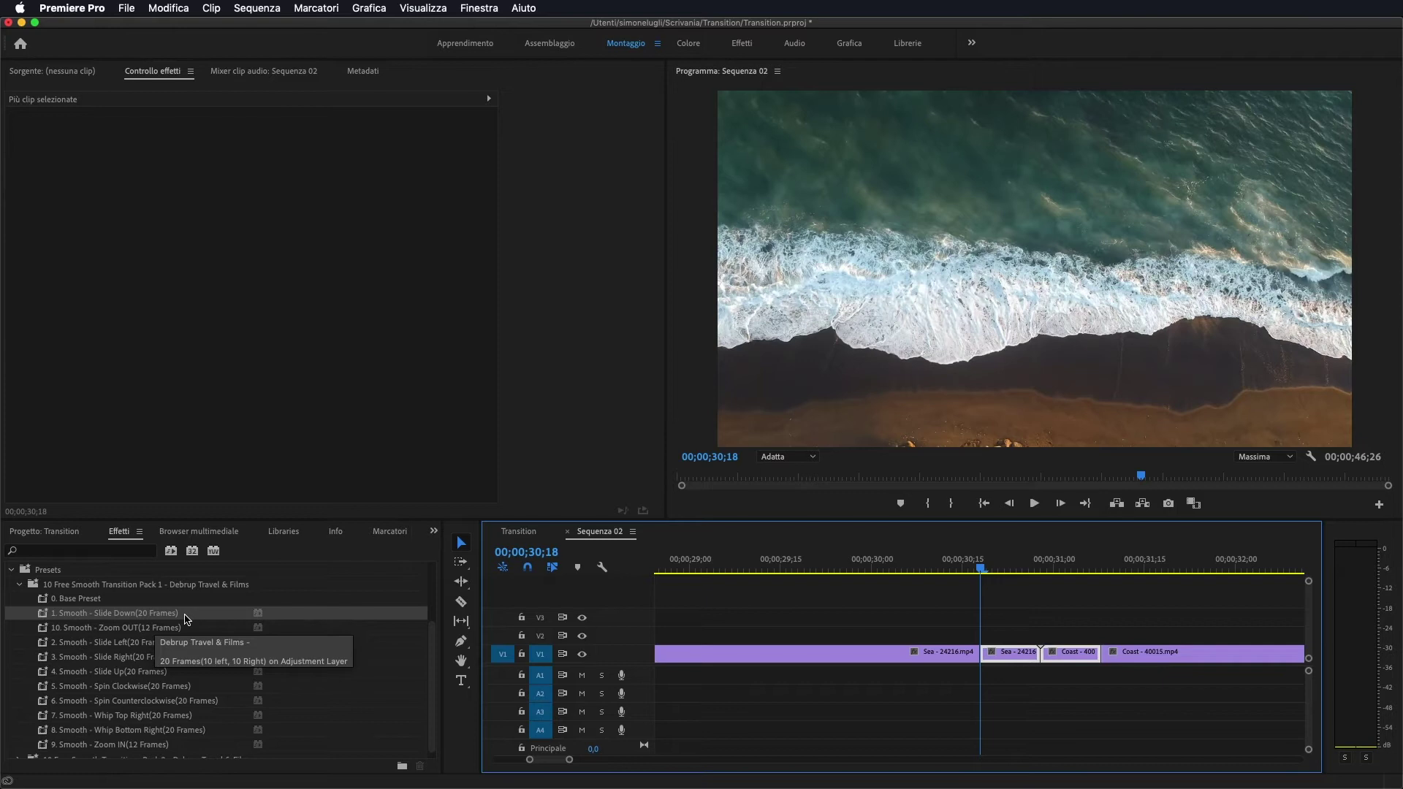
{"action": "left_click", "coordinate": [165, 627]}
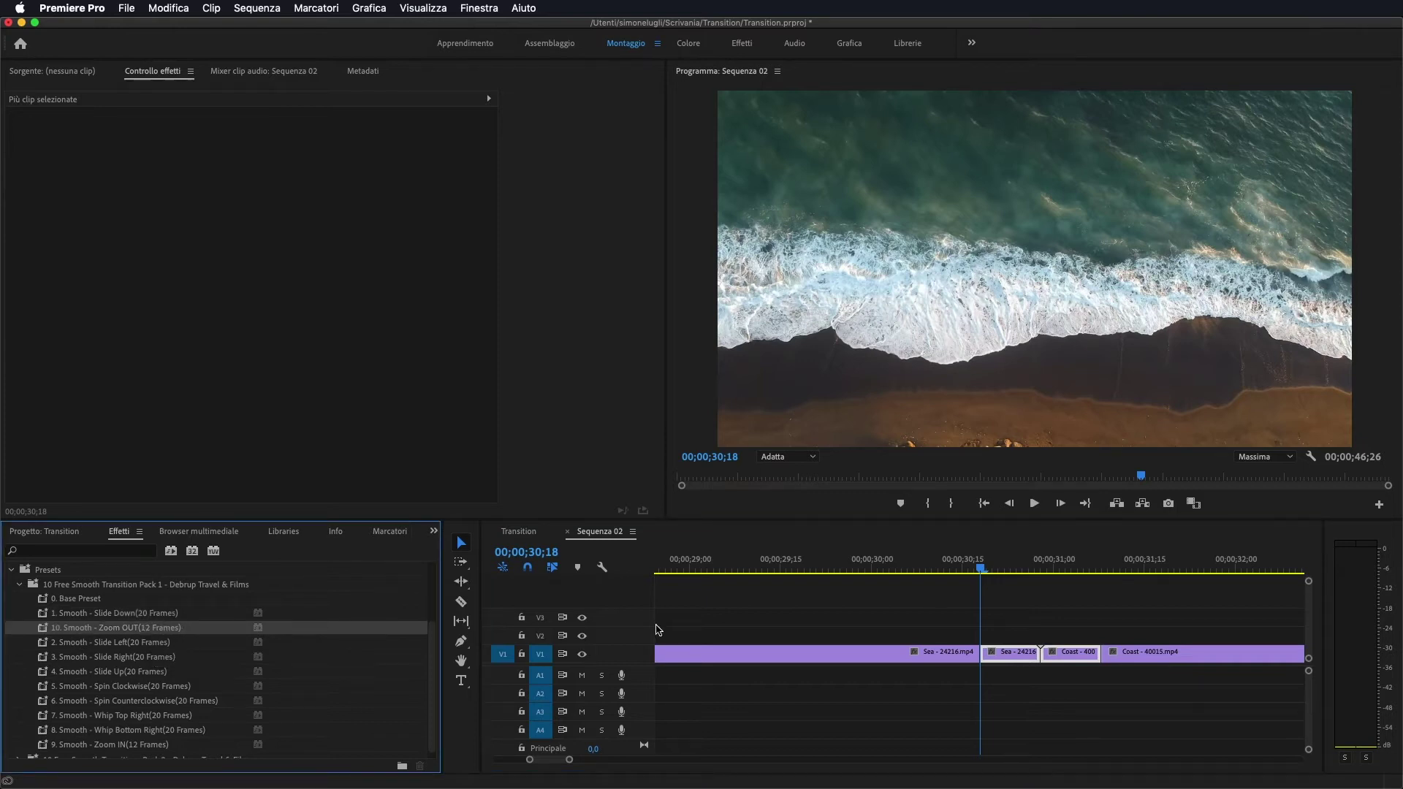
{"action": "left_click", "coordinate": [53, 531]}
{"action": "left_click", "coordinate": [396, 760]}
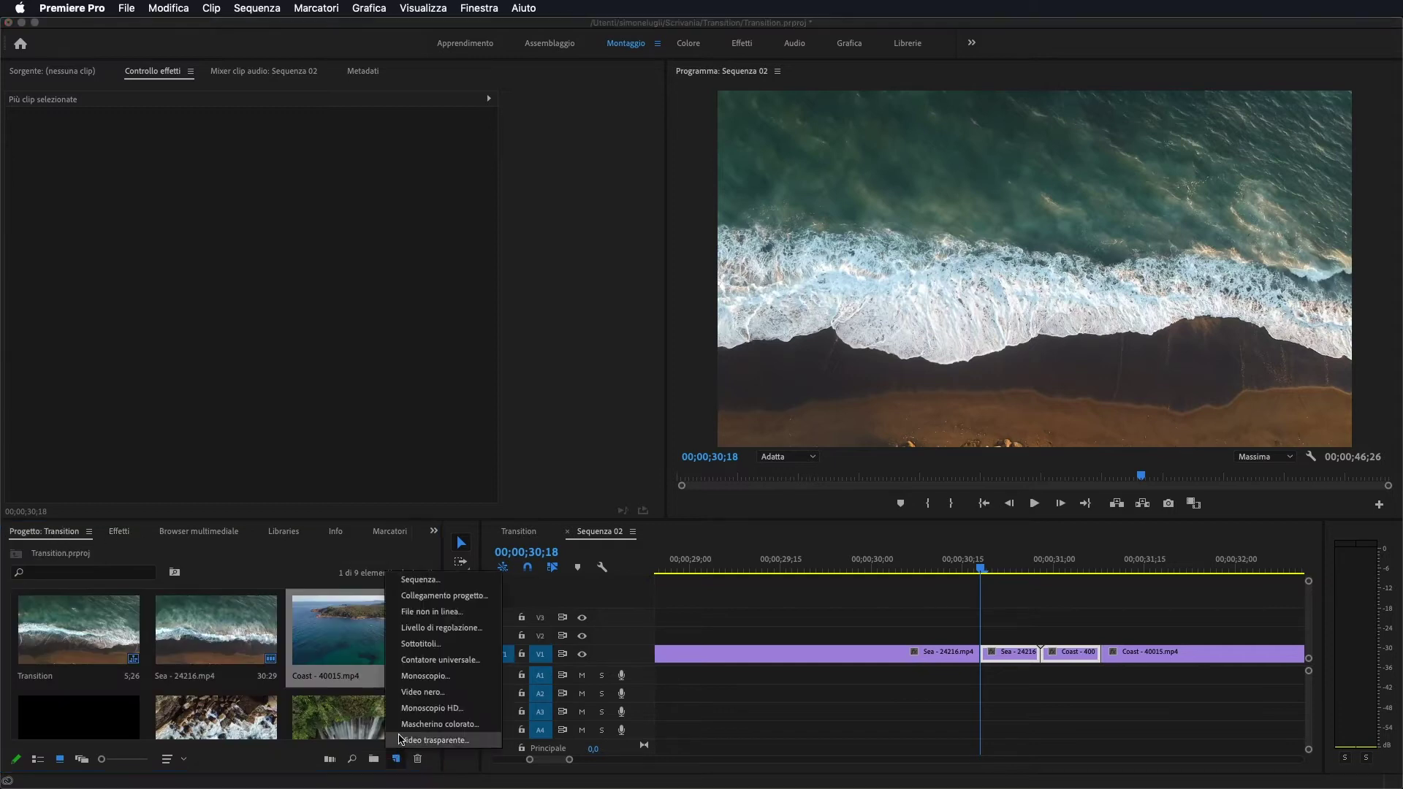
{"action": "left_click", "coordinate": [396, 759]}
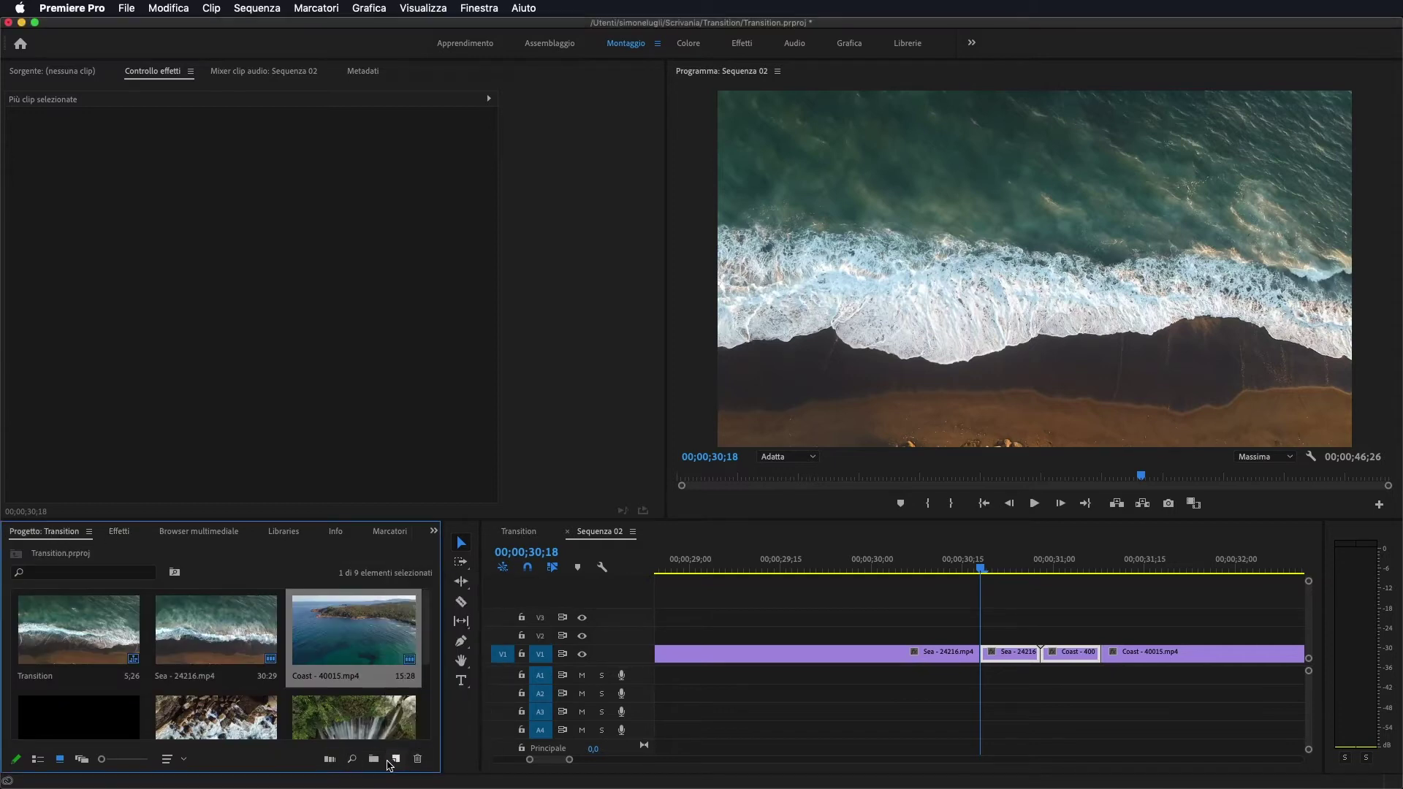
{"action": "left_click", "coordinate": [396, 760]}
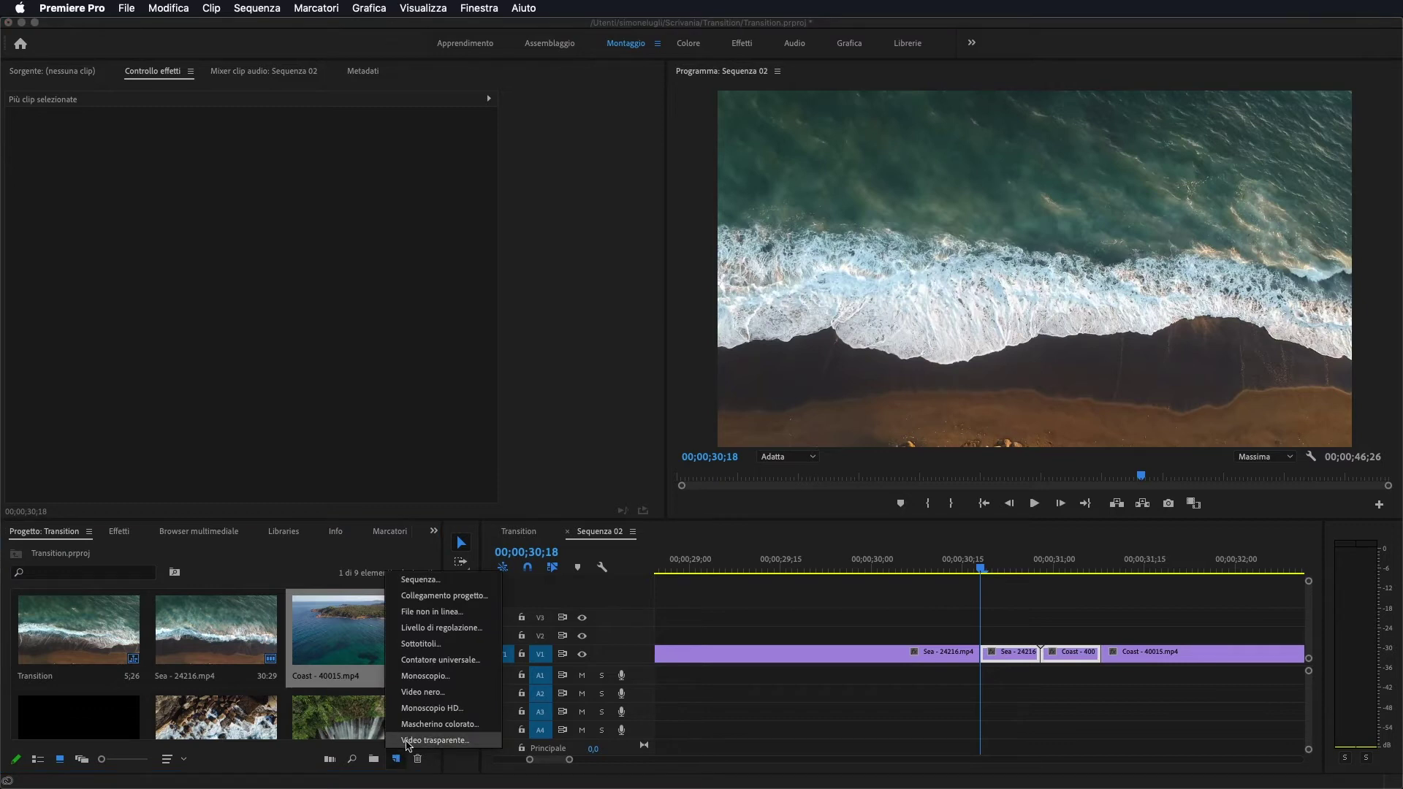
{"action": "left_click", "coordinate": [457, 632]}
{"action": "left_click", "coordinate": [803, 460]}
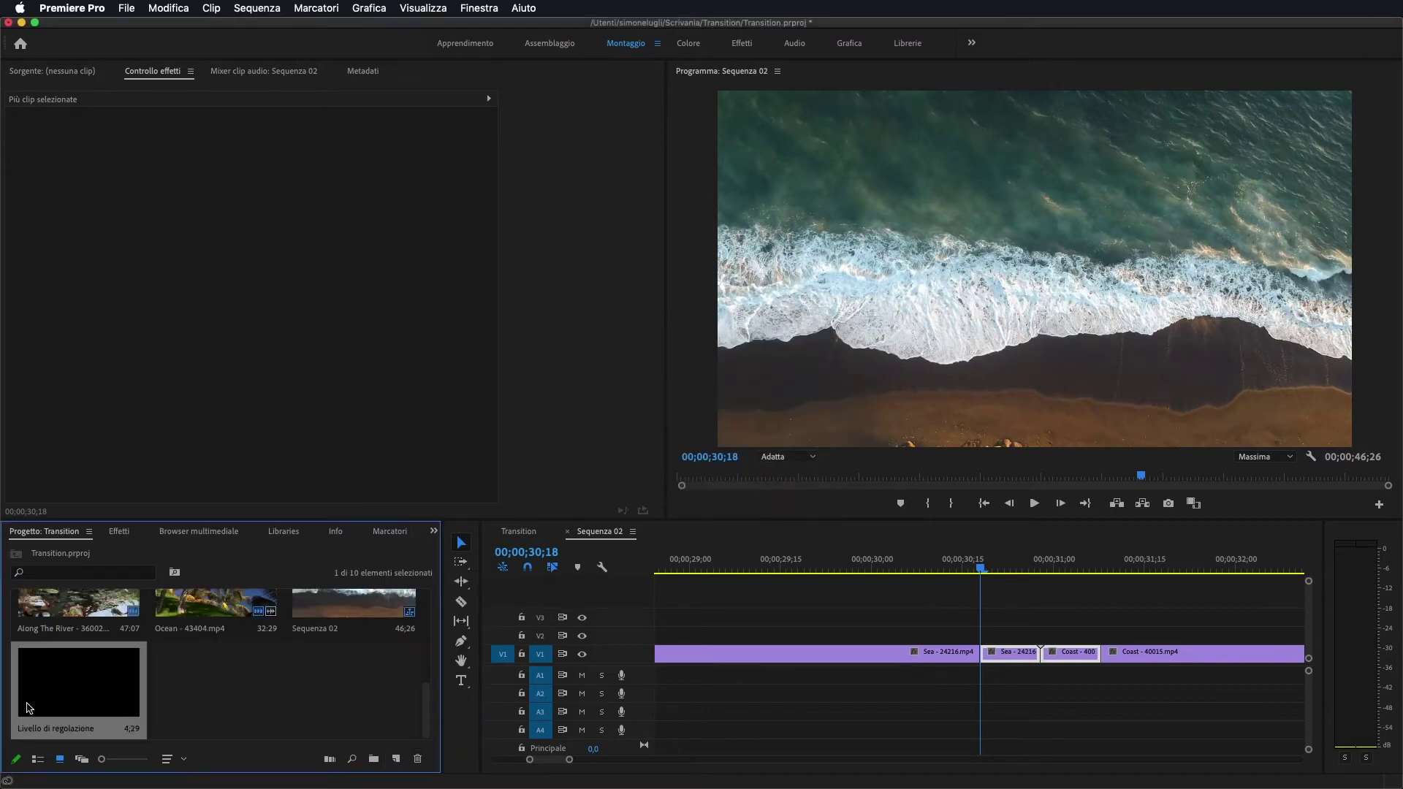
- Place the adjustment layer on V2 from 00;00;30;18, split it at the end of the short Coast segment and delete the excess
{"action": "left_click_drag", "start_coordinate": [51, 674], "coordinate": [986, 636]}
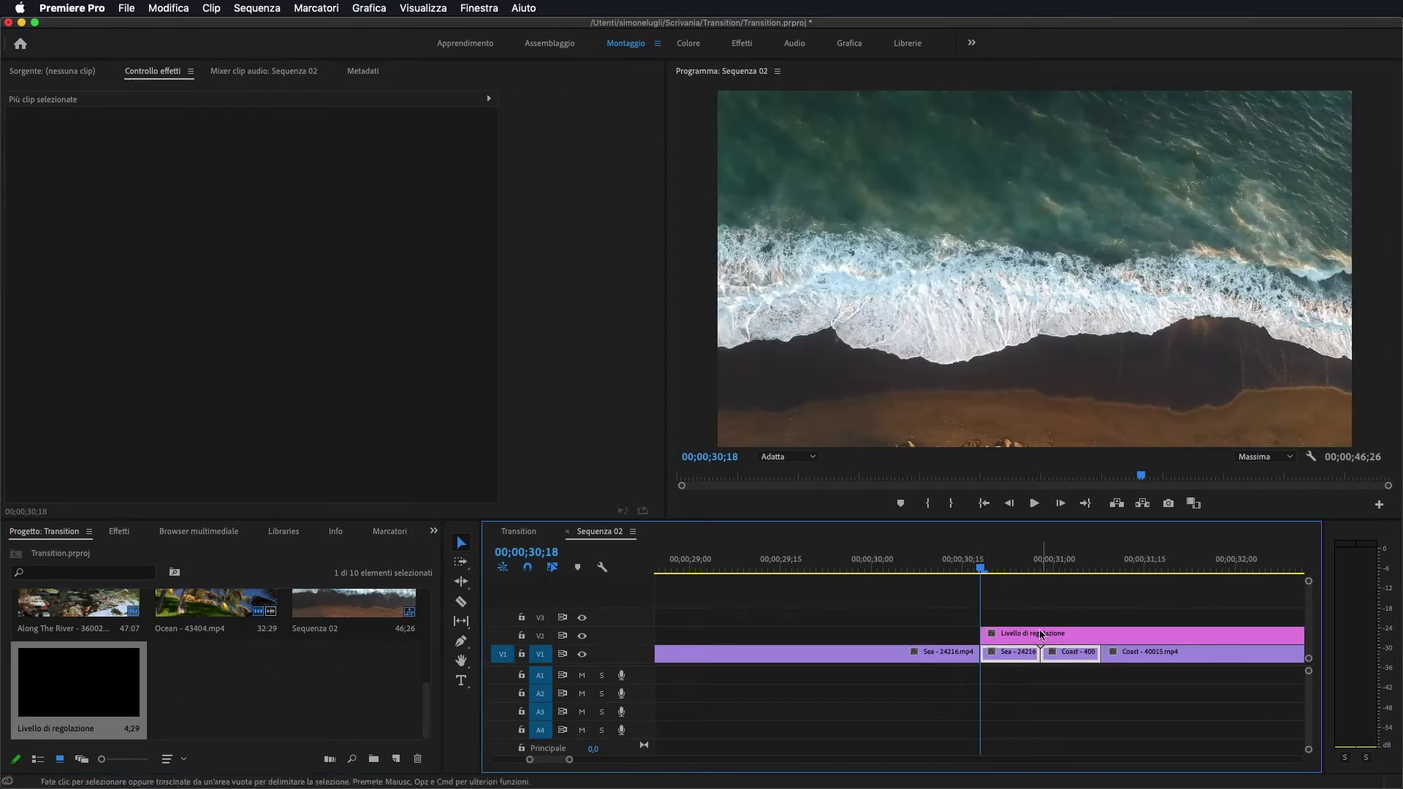
{"action": "key", "text": "c"}
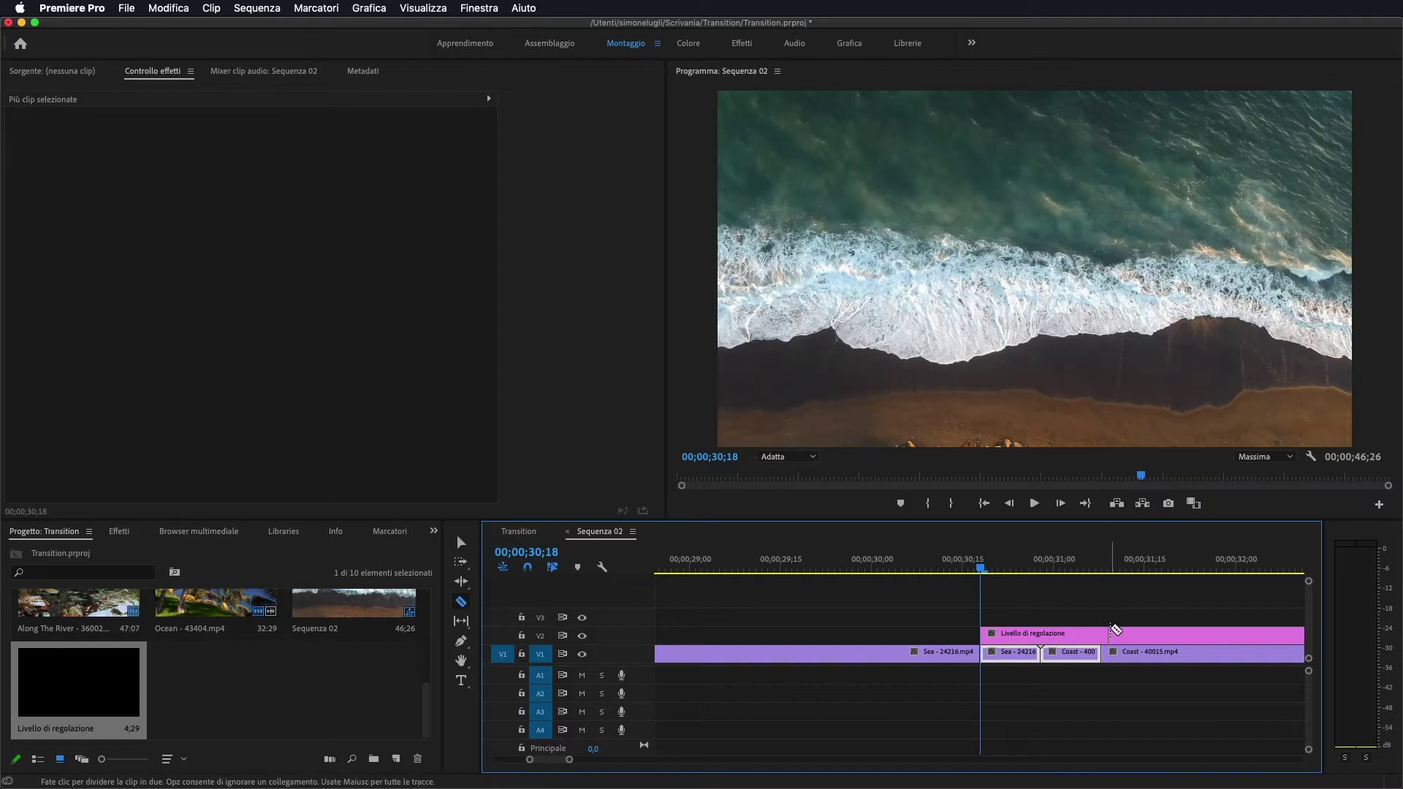
{"action": "left_click", "coordinate": [1101, 634]}
{"action": "key", "text": "v"}
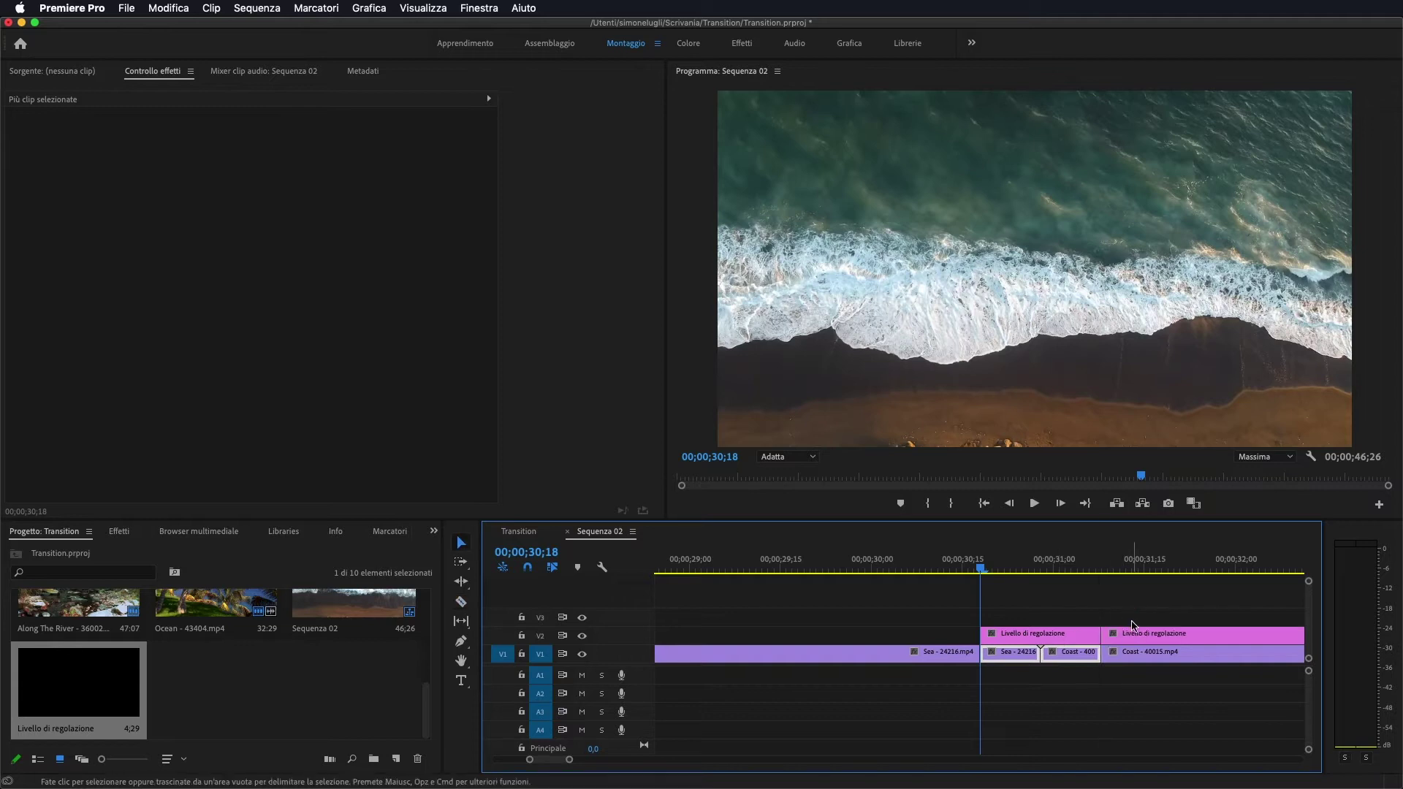
{"action": "left_click", "coordinate": [1142, 633]}
{"action": "key", "text": "Delete"}
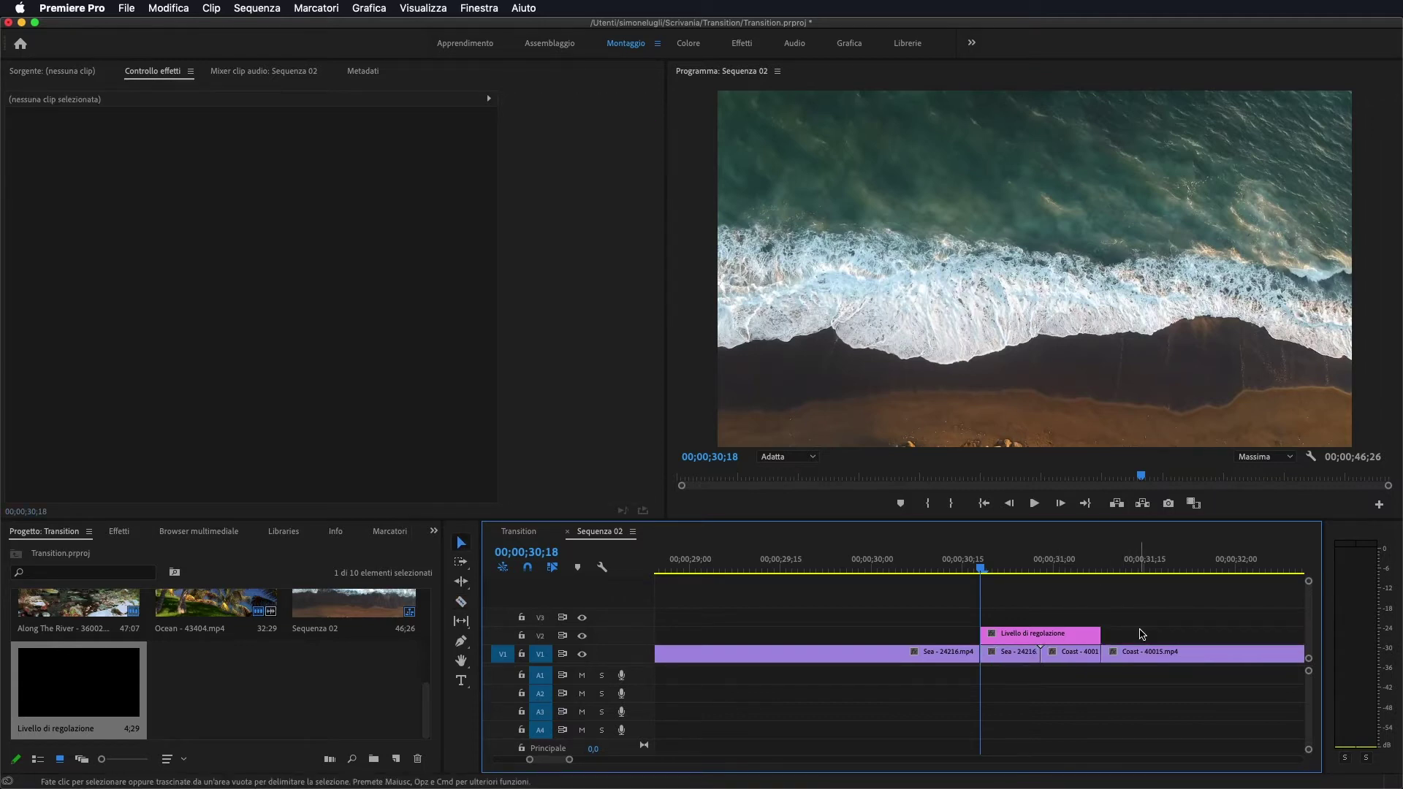
- Apply the 3. Smooth - Slide Right(20 Frames) preset to the adjustment layer on V2
{"action": "mouse_move", "coordinate": [981, 568]}
{"action": "left_mouse_down"}
{"action": "mouse_move", "coordinate": [1078, 568]}
{"action": "mouse_move", "coordinate": [986, 568]}
{"action": "left_mouse_up"}
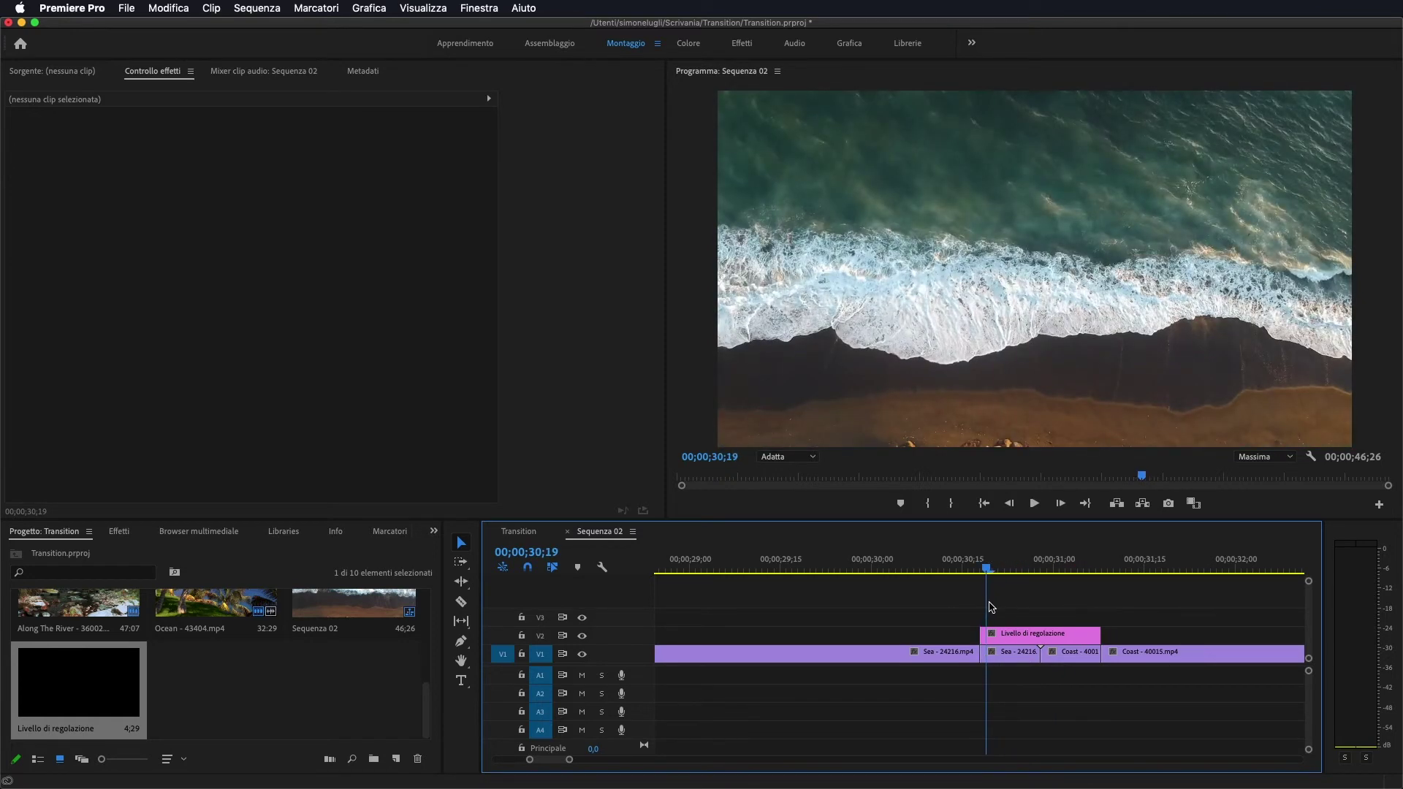
{"action": "left_click", "coordinate": [1016, 654]}
{"action": "left_click", "coordinate": [1087, 654]}
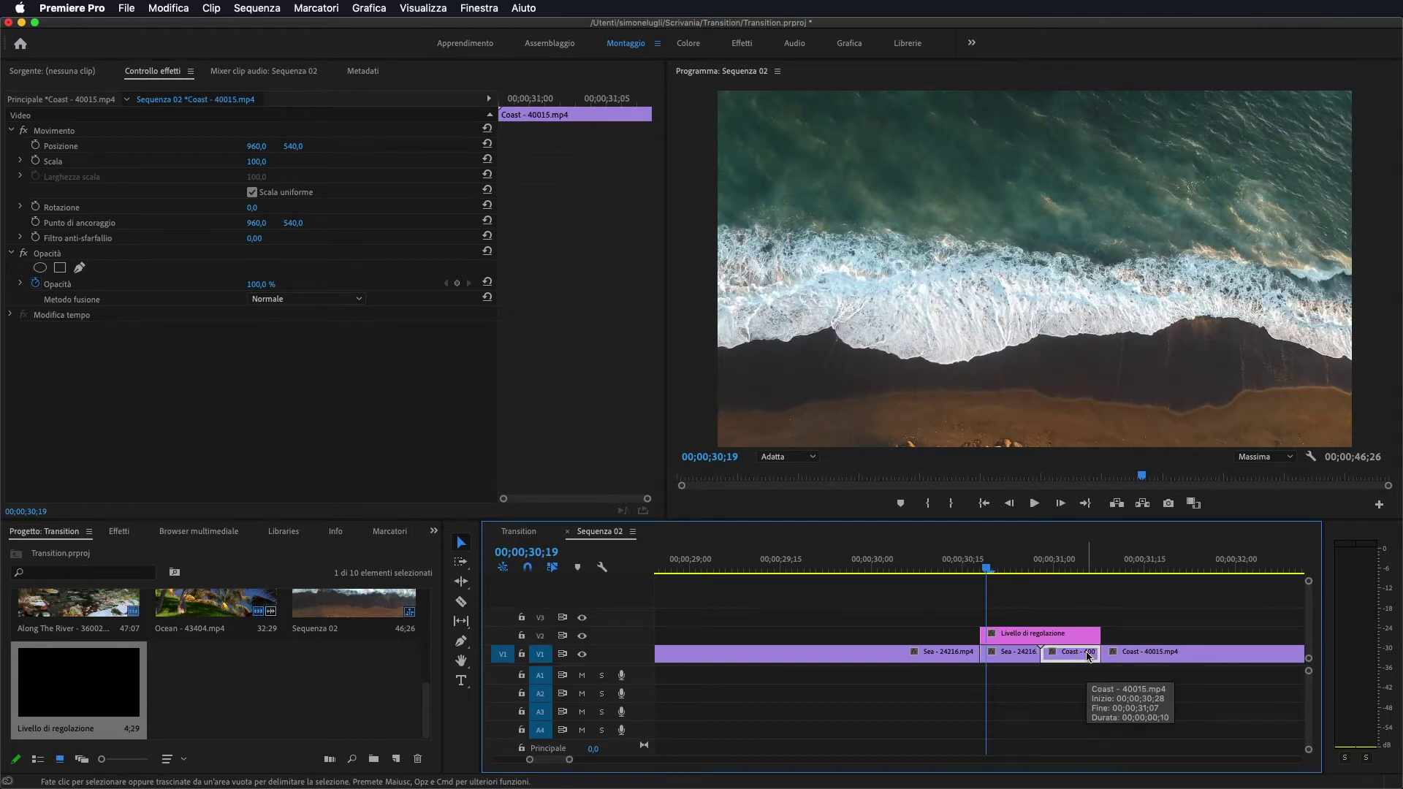
{"action": "left_click", "coordinate": [119, 532]}
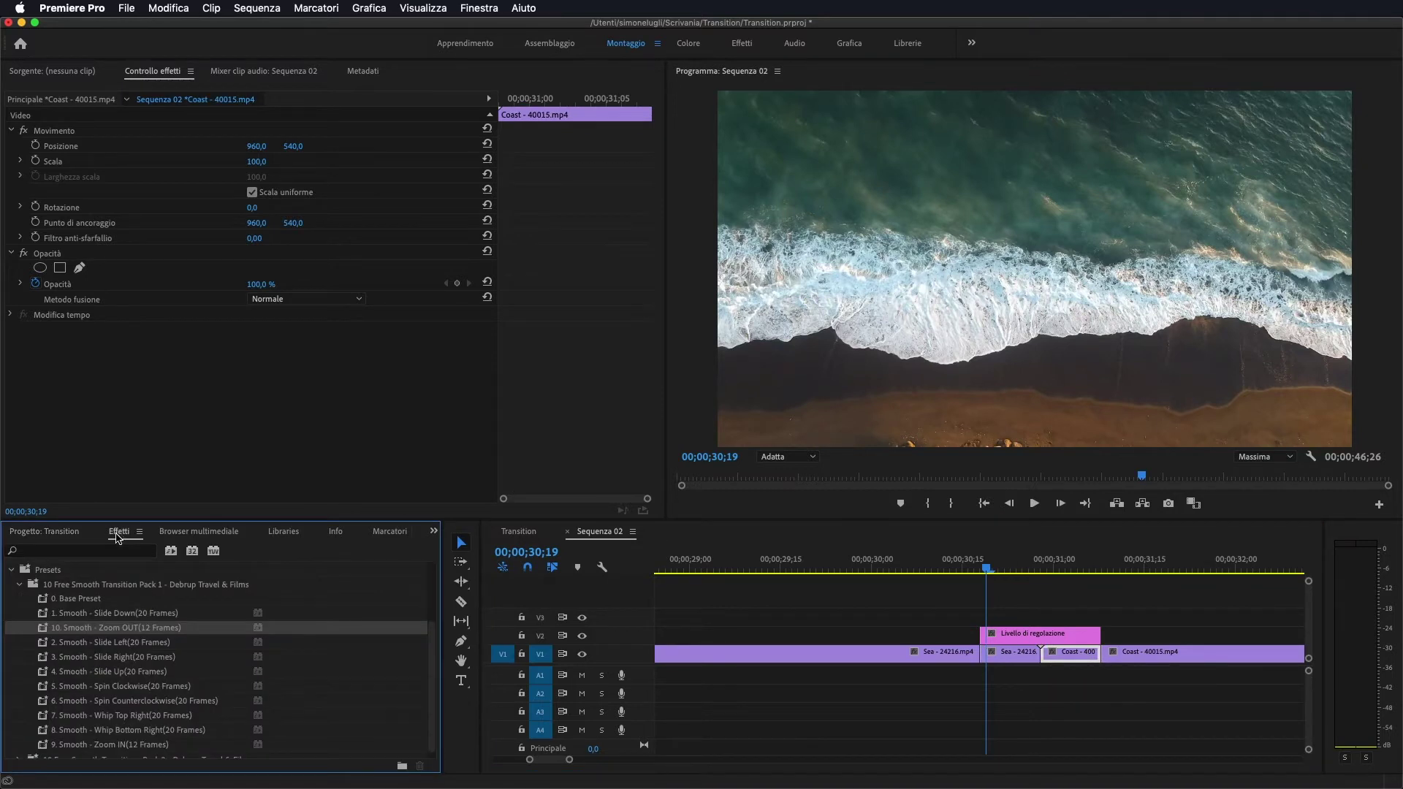
{"action": "left_click", "coordinate": [48, 614]}
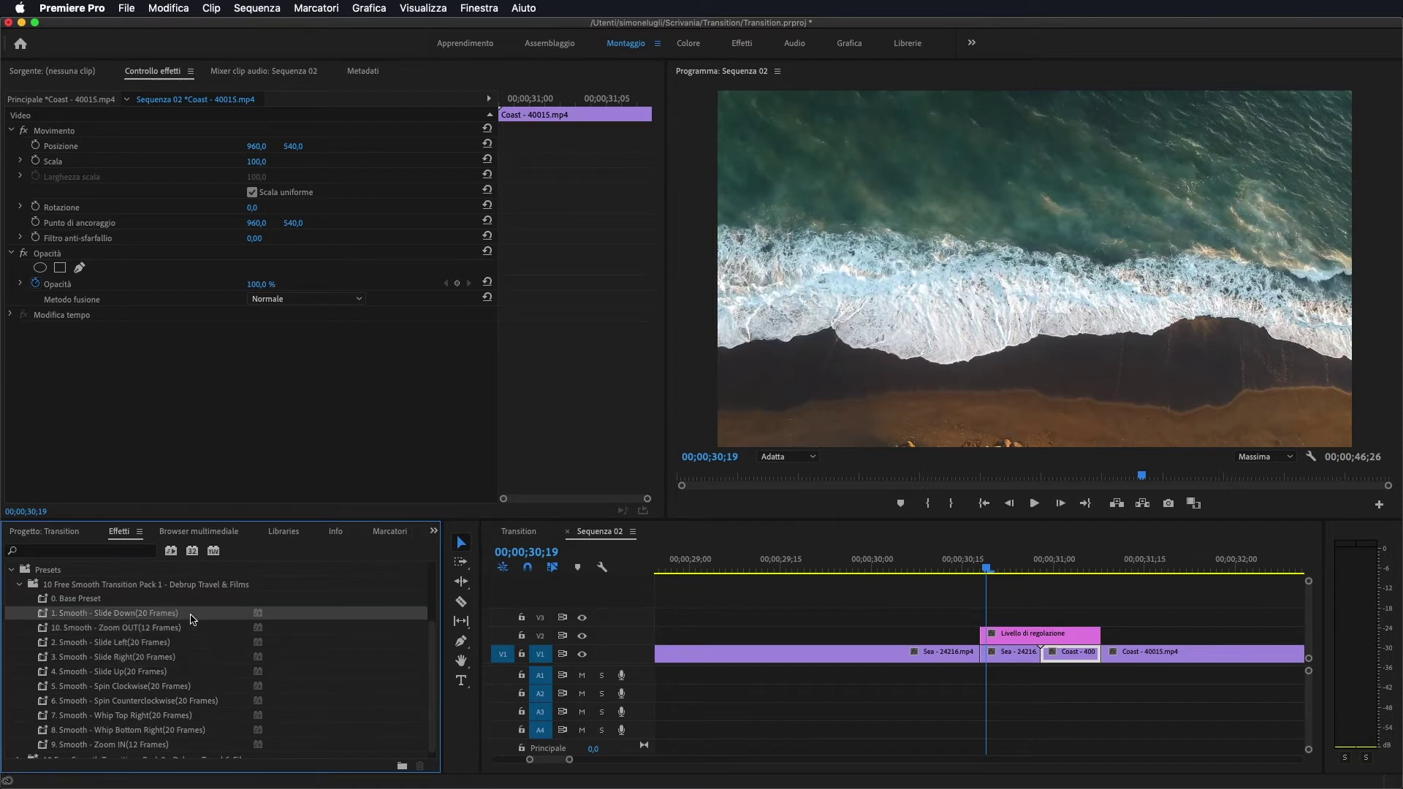
{"action": "left_click", "coordinate": [175, 659]}
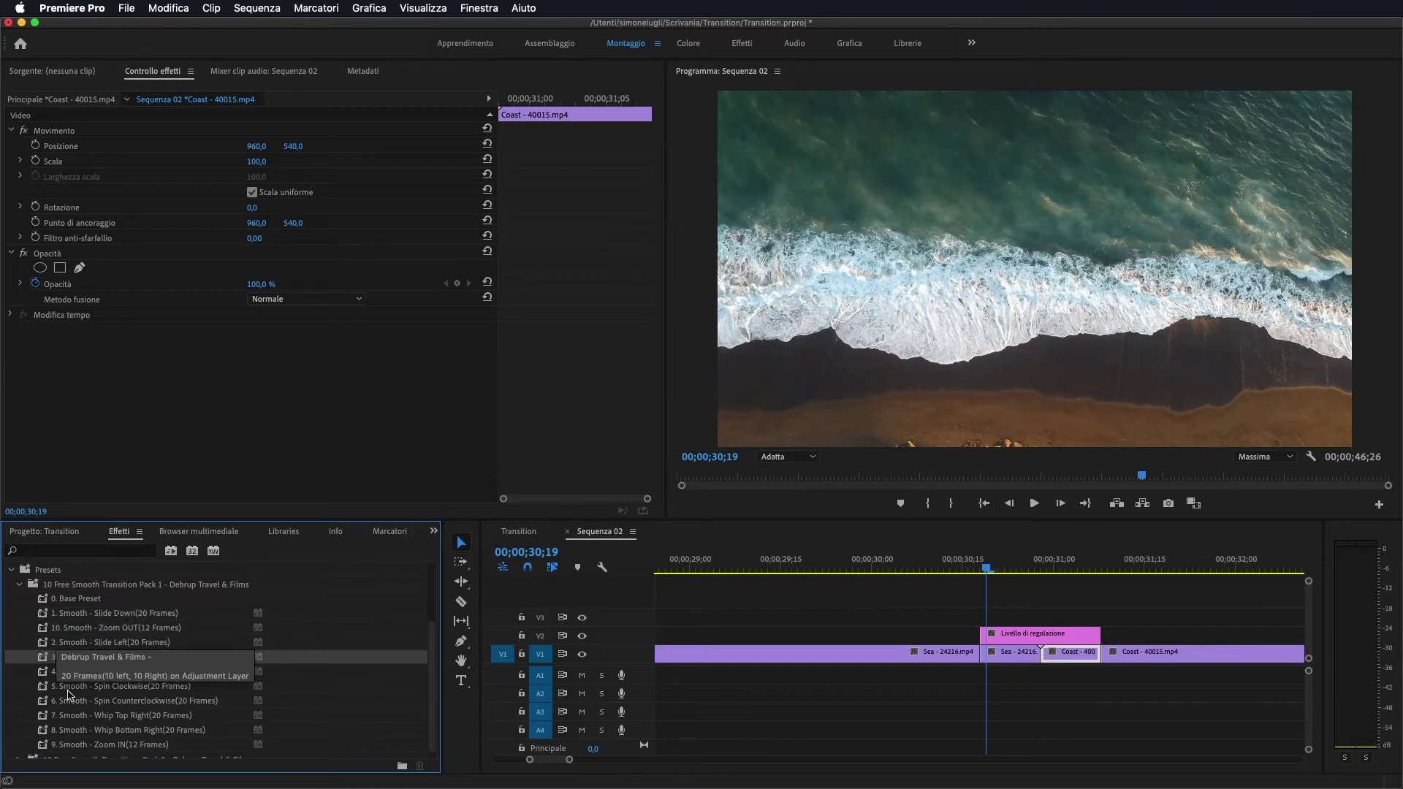
{"action": "left_click", "coordinate": [150, 674]}
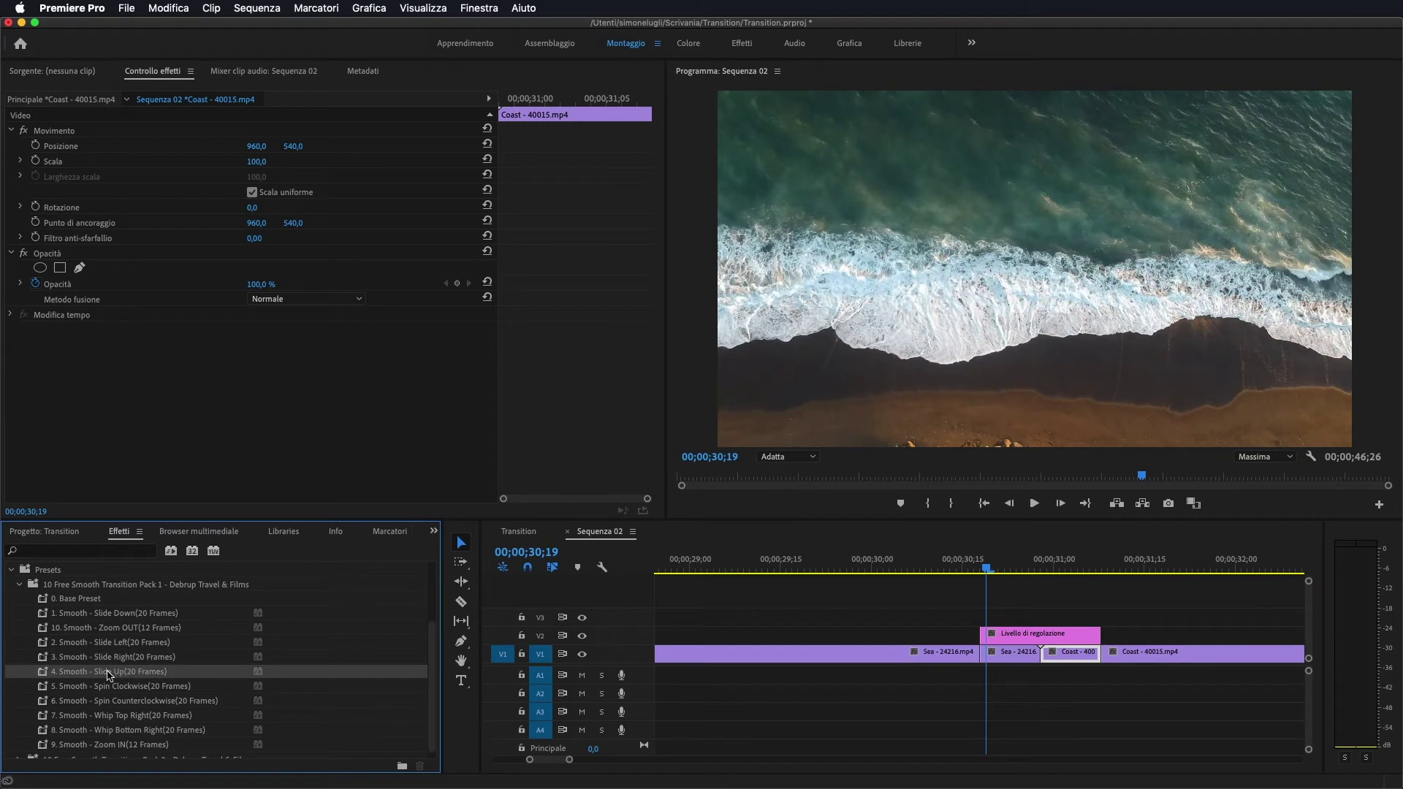
{"action": "left_click", "coordinate": [119, 660]}
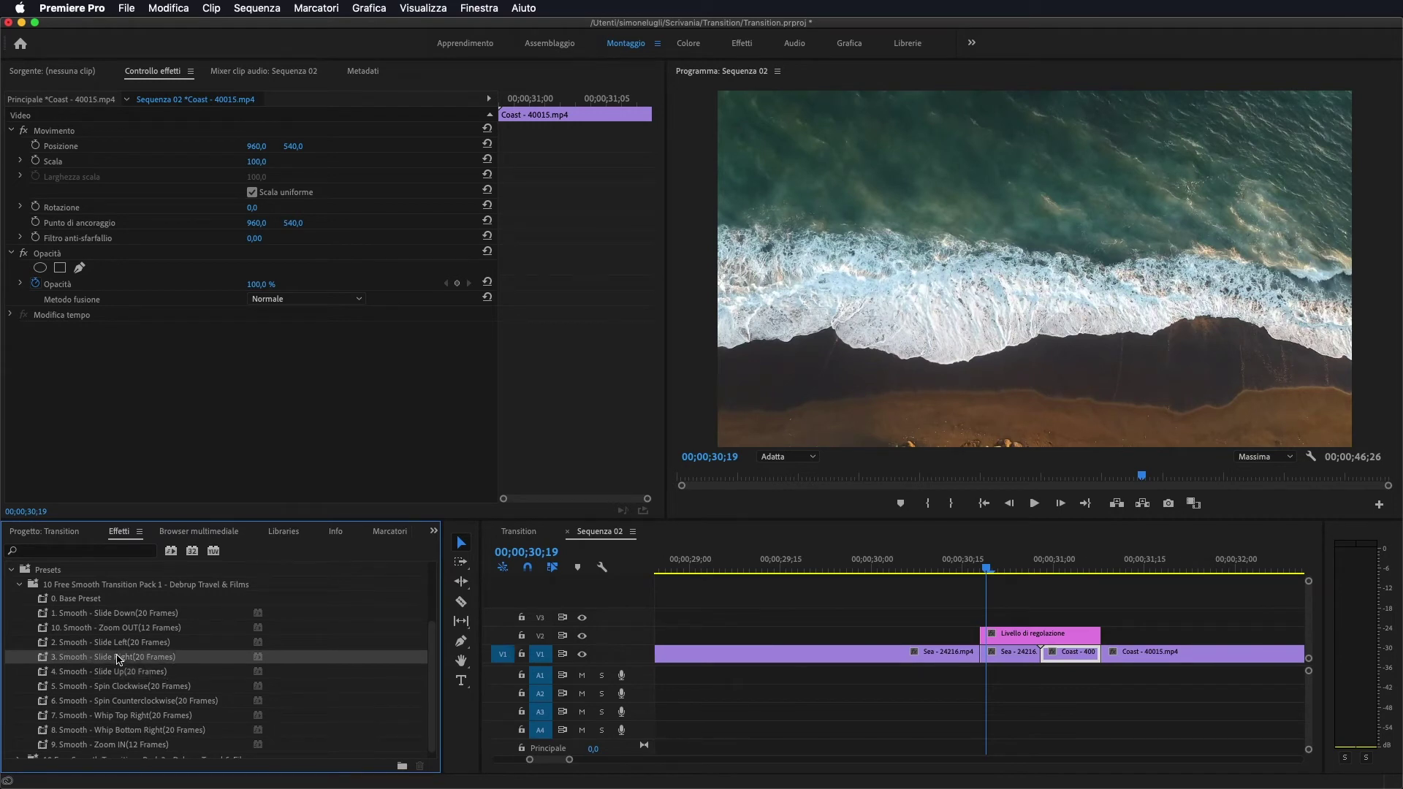
{"action": "left_click_drag", "start_coordinate": [207, 651], "coordinate": [1034, 637]}
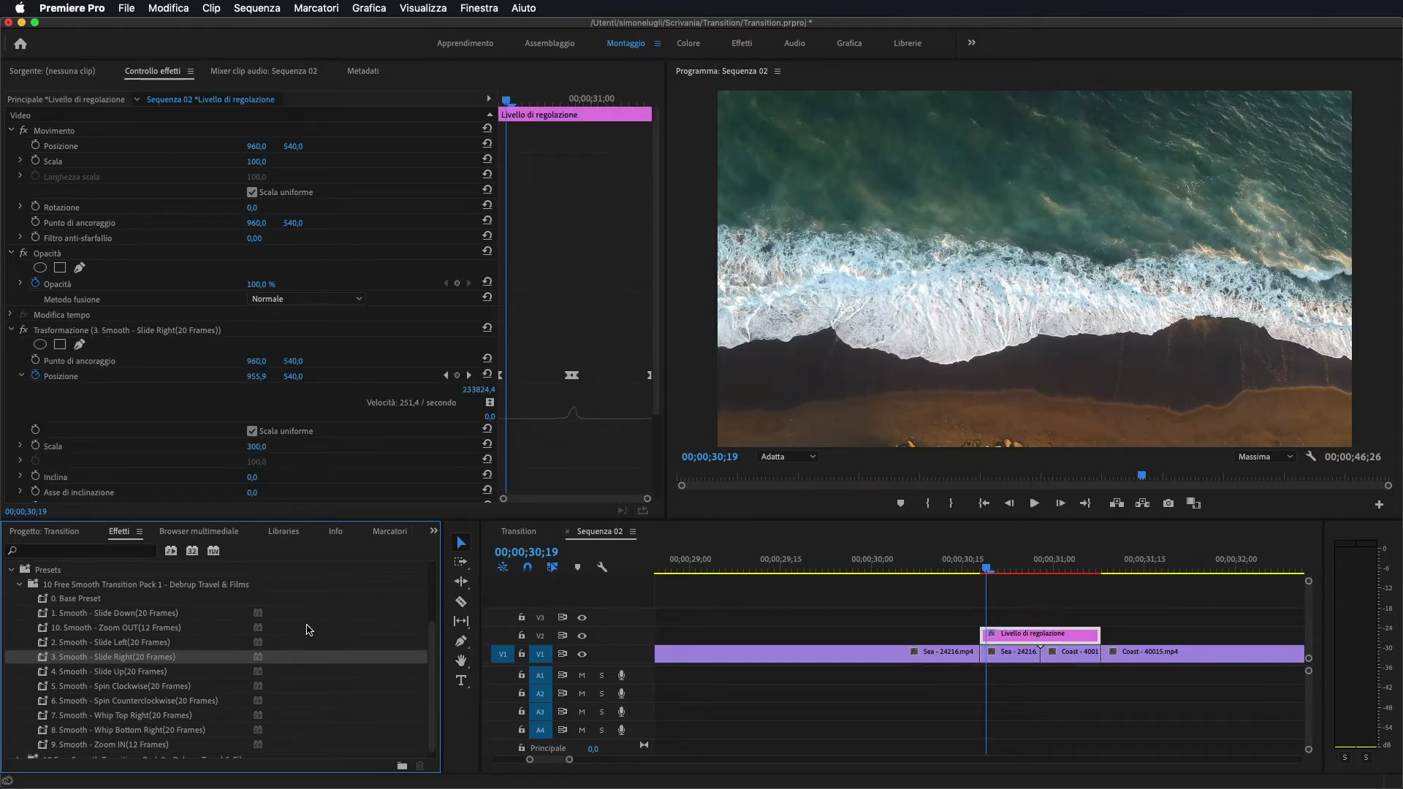
- Apply 0. Base Preset to both short V1 segments, Sea and Coast, under the adjustment layer
{"action": "left_click", "coordinate": [82, 600]}
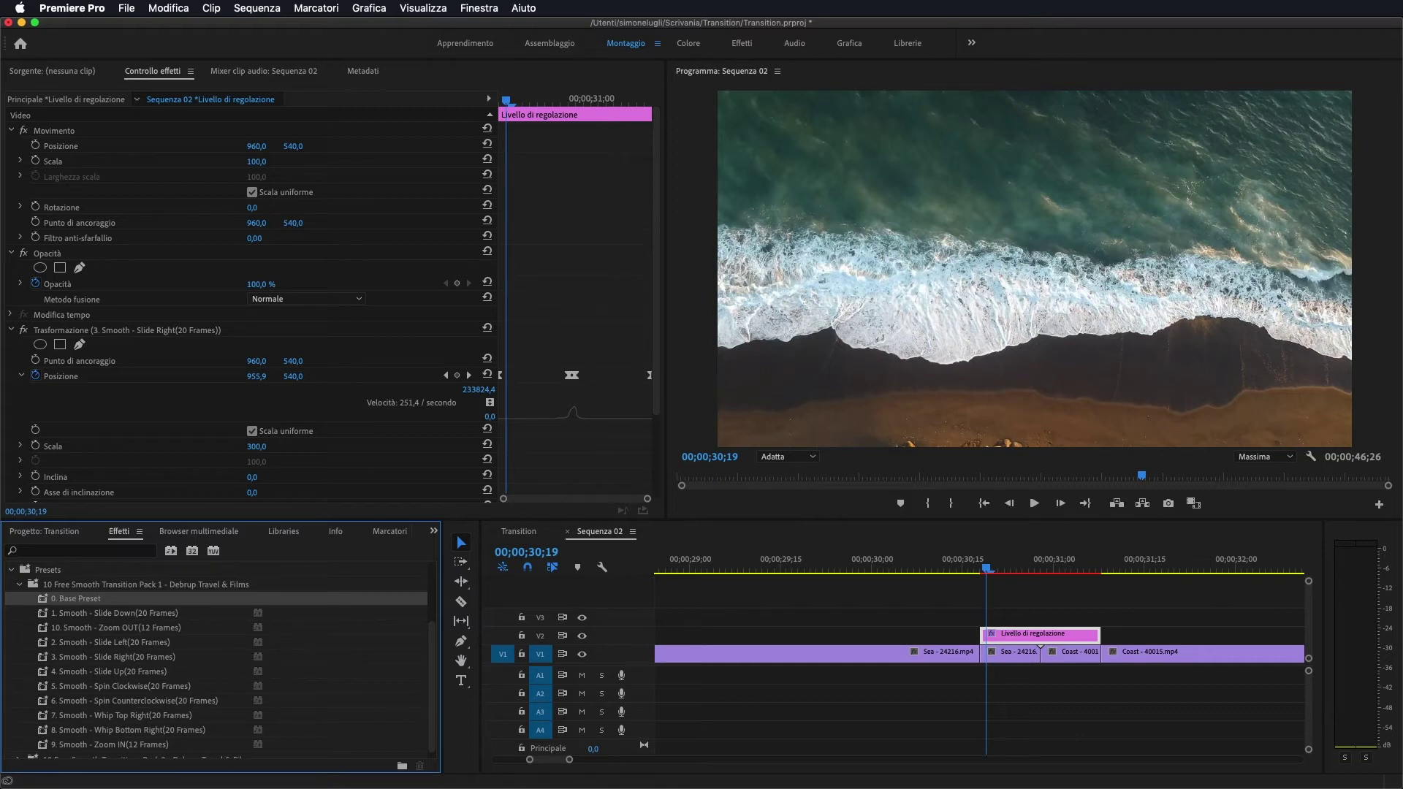
{"action": "left_click_drag", "start_coordinate": [327, 614], "coordinate": [1012, 655]}
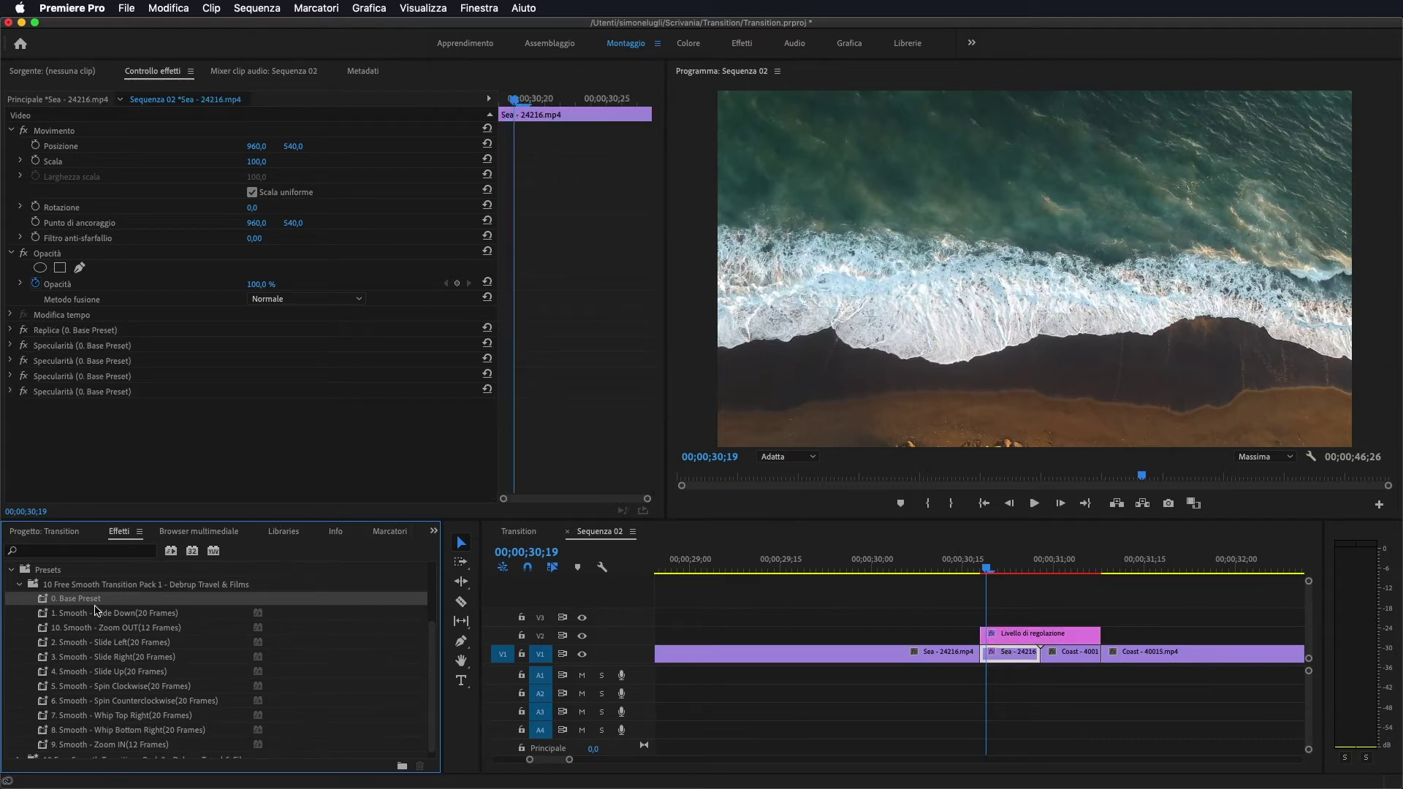
{"action": "left_click_drag", "start_coordinate": [91, 603], "coordinate": [1074, 654]}
- Preview the transition from 00;00;30;16 at 1/4 playback resolution and scrub back to 00;00;30;25
{"action": "left_click", "coordinate": [1063, 718]}
{"action": "key", "text": "Left"}
{"action": "key", "text": "Left"}
{"action": "key", "text": "Left"}
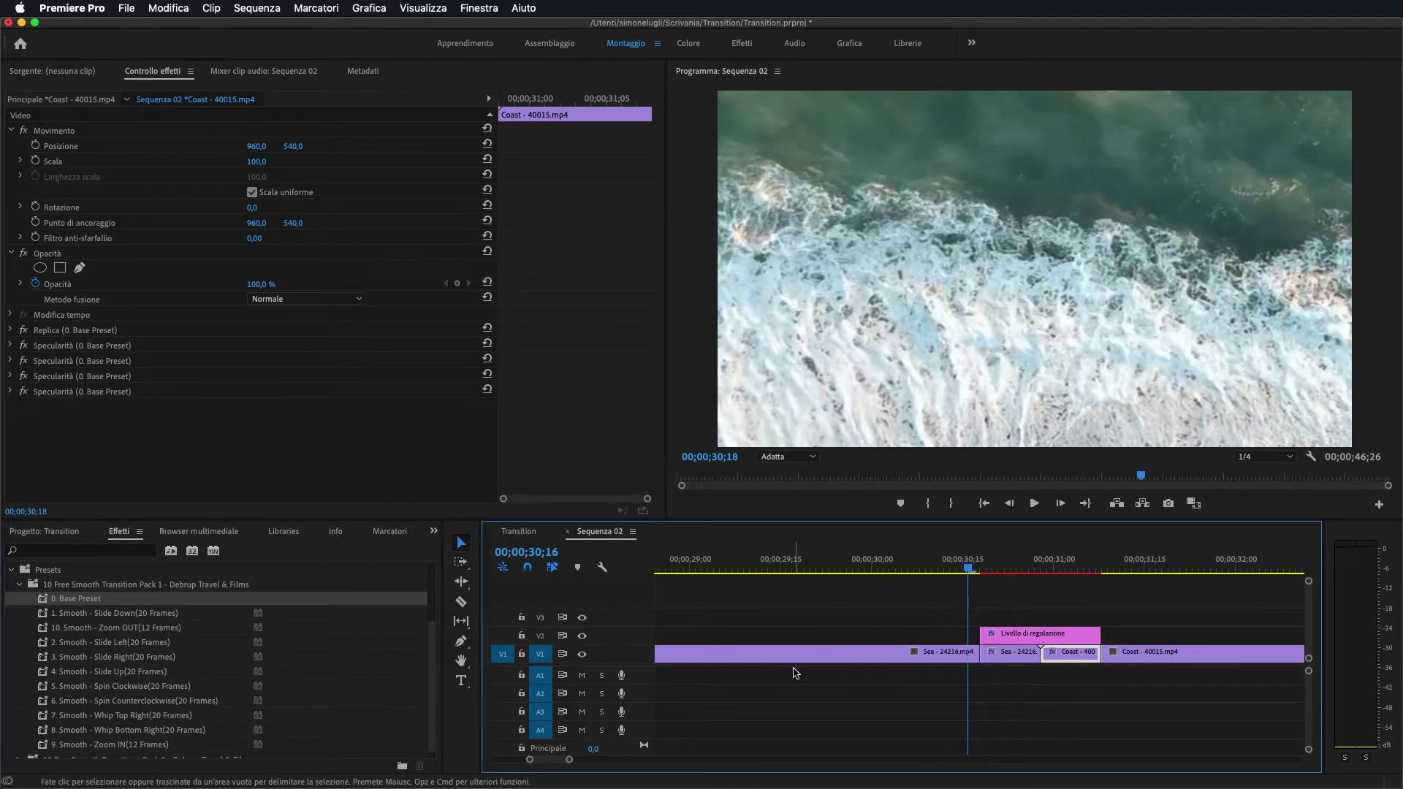
{"action": "left_click", "coordinate": [1034, 504]}
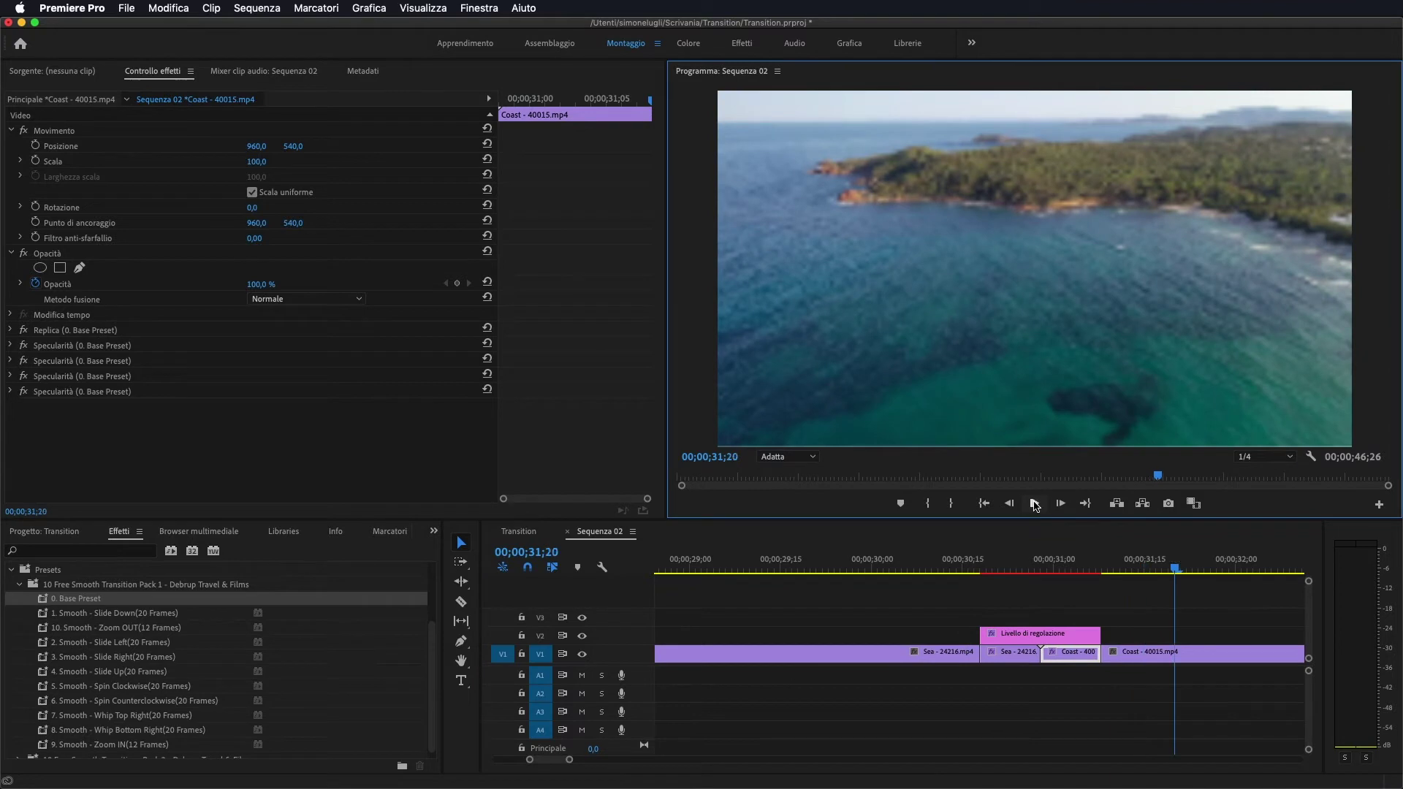
{"action": "left_click_drag", "start_coordinate": [1172, 569], "coordinate": [1065, 574]}
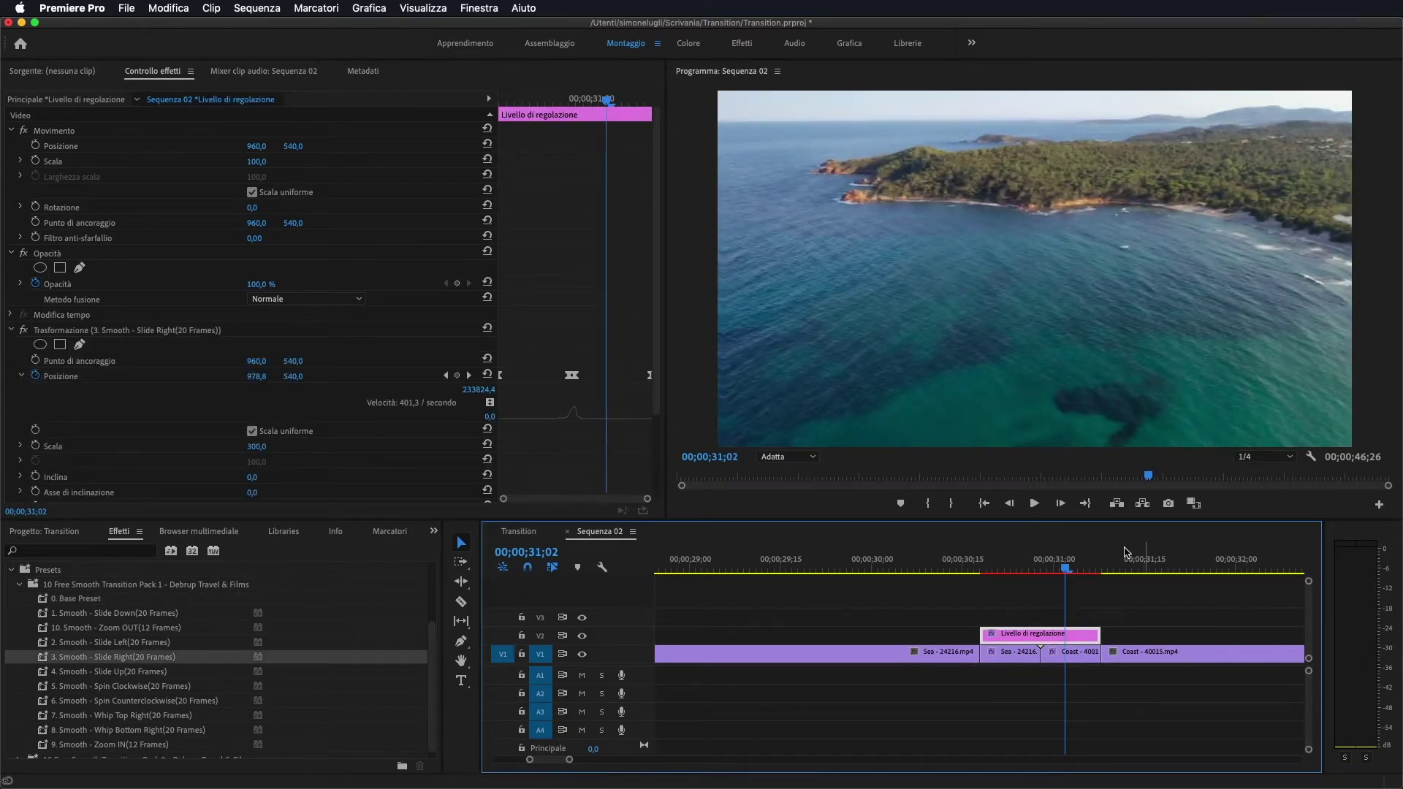
{"action": "left_click_drag", "start_coordinate": [1065, 568], "coordinate": [1021, 581]}
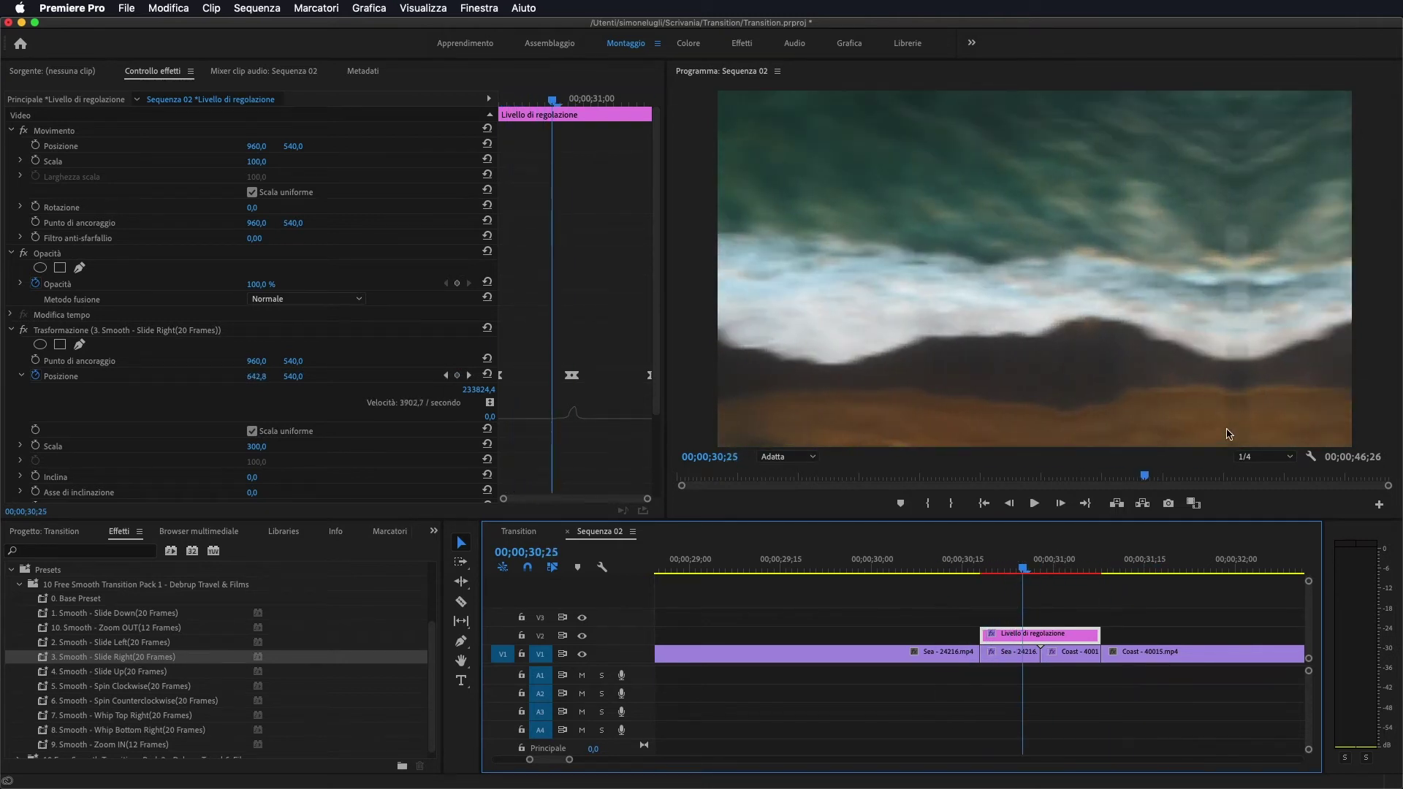
- Compare the preview at Massima playback resolution, return the resolution to 1/4 and play past the Sea-Coast cut again
{"action": "left_click", "coordinate": [1260, 459]}
{"action": "left_click", "coordinate": [1258, 477]}
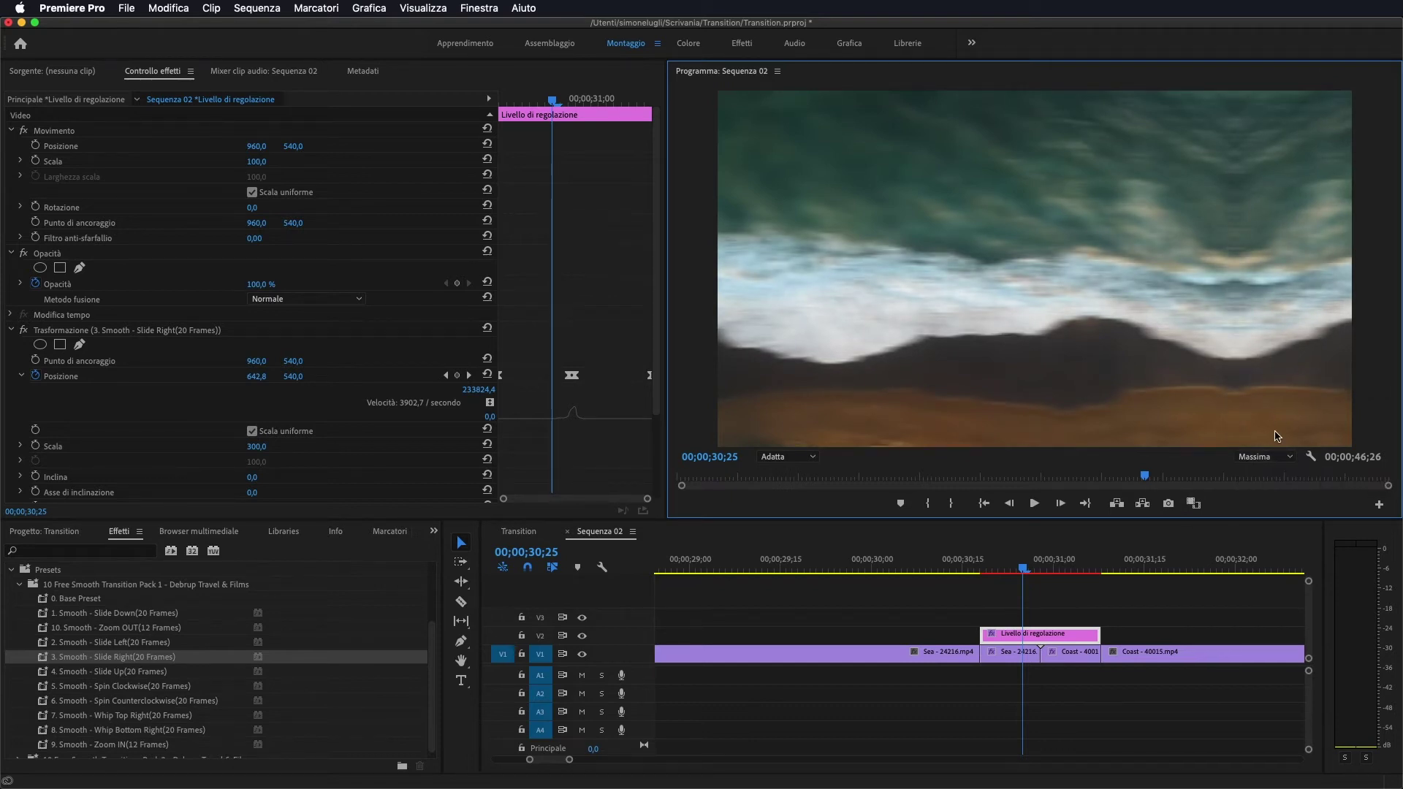
{"action": "left_click", "coordinate": [1264, 457]}
{"action": "left_click", "coordinate": [1268, 504]}
{"action": "left_click_drag", "start_coordinate": [1022, 574], "coordinate": [1052, 583]}
{"action": "key", "text": "space"}
{"action": "key", "text": "space"}
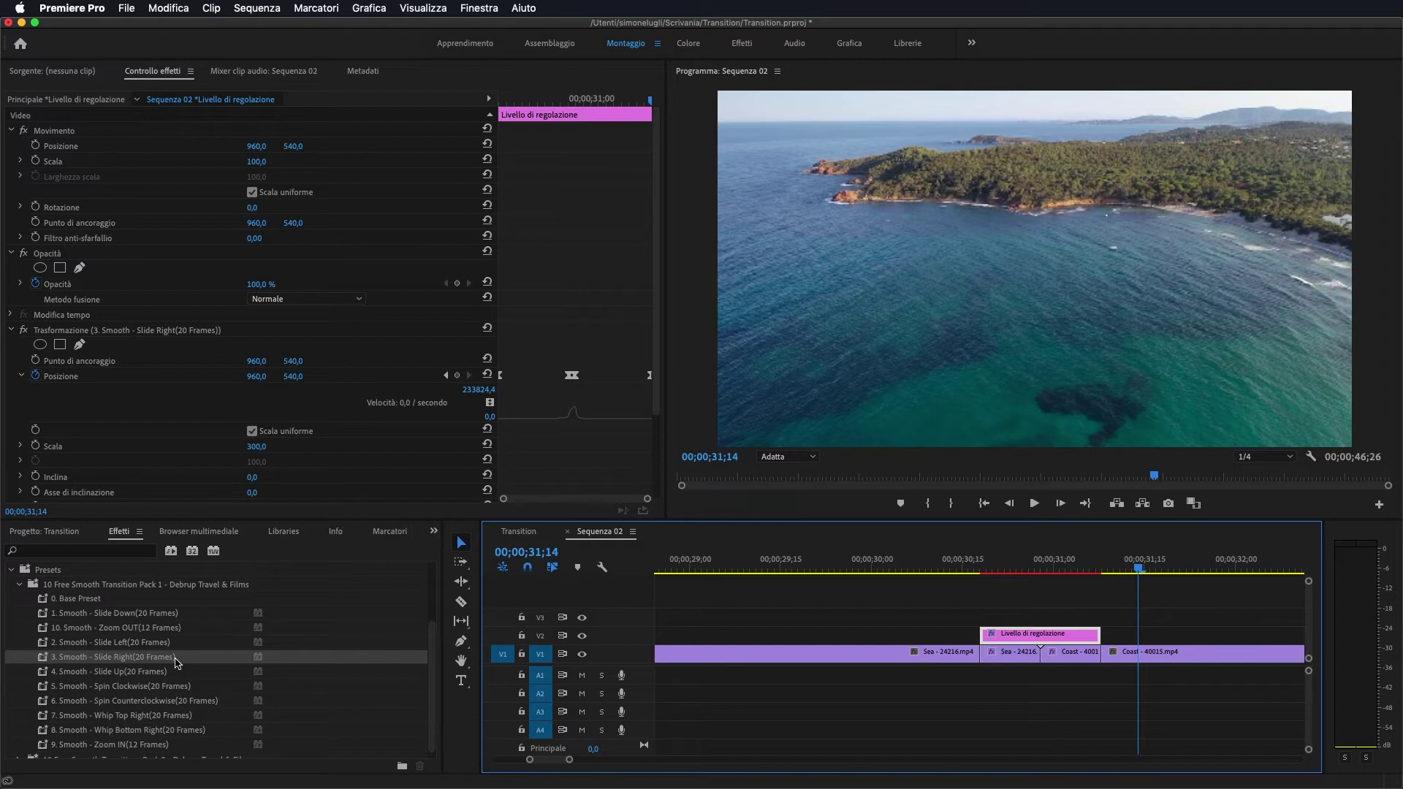
- Add Along The River - 36002.mp4 to V1 at 00;00;50;05 and place Nature - 31377.mp4 directly after it
{"action": "scroll", "coordinate": [332, 639], "scroll_direction": "down", "scroll_amount": 1}
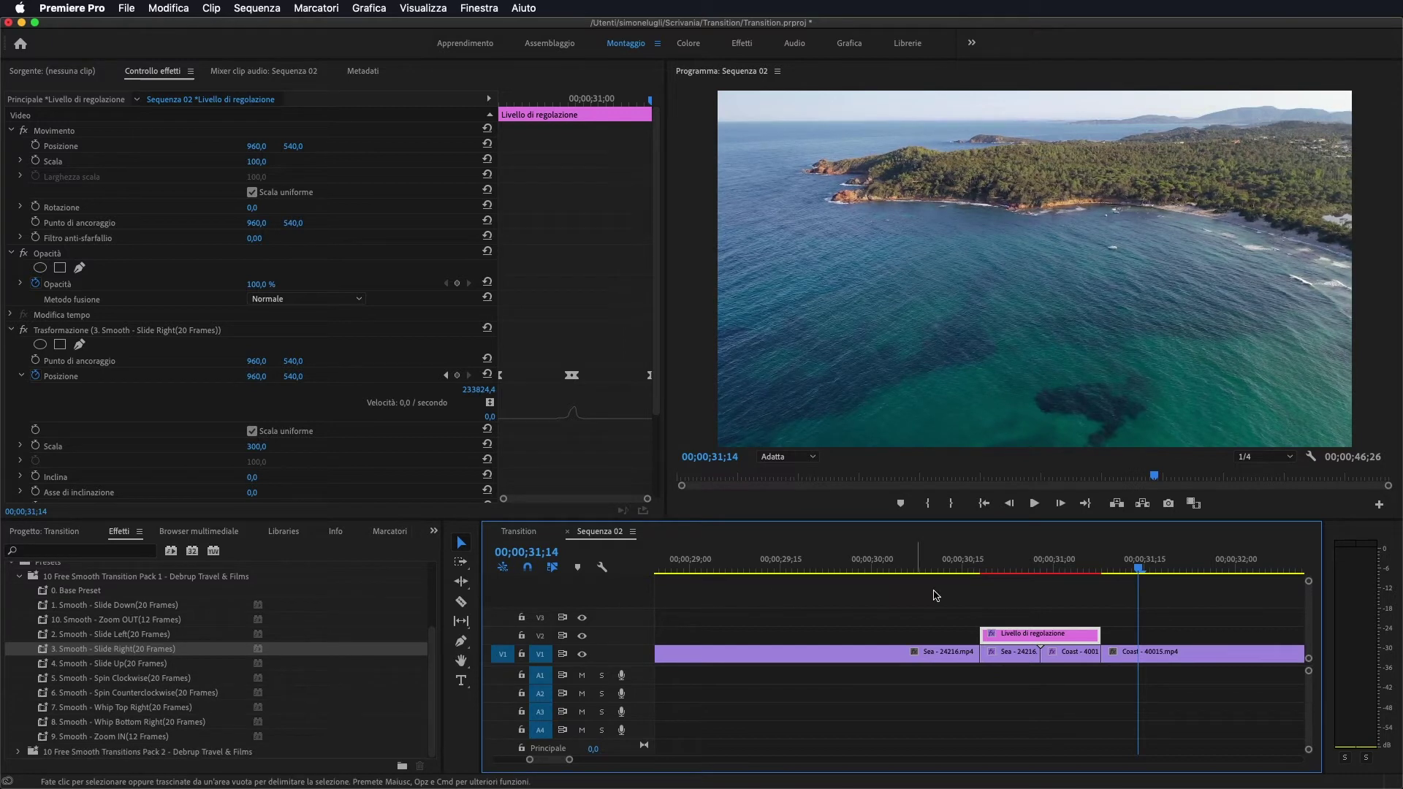
{"action": "left_click_drag", "start_coordinate": [1135, 577], "coordinate": [1252, 577]}
{"action": "scroll", "coordinate": [1122, 575], "scroll_direction": "down", "scroll_amount": 5}
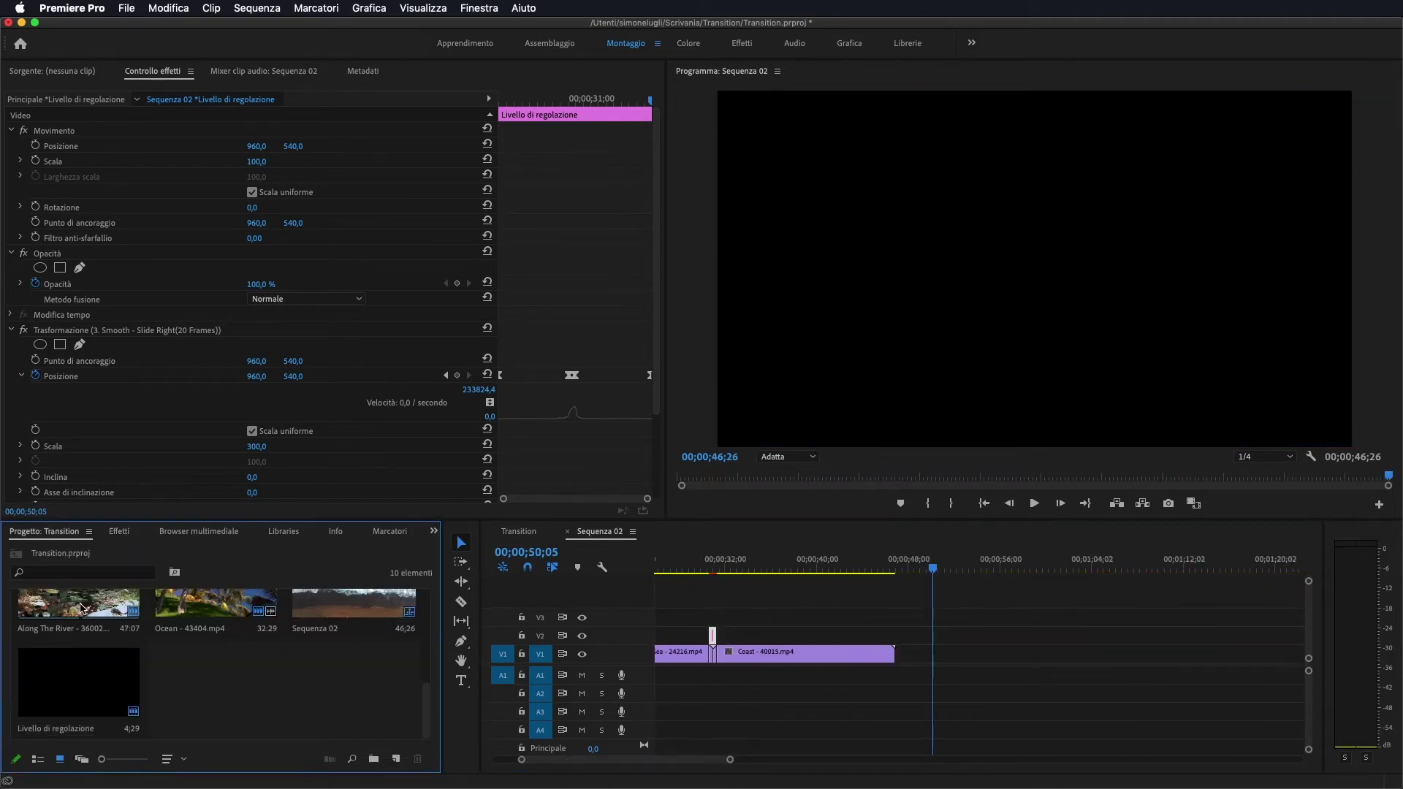
{"action": "left_click_drag", "start_coordinate": [81, 608], "coordinate": [973, 650]}
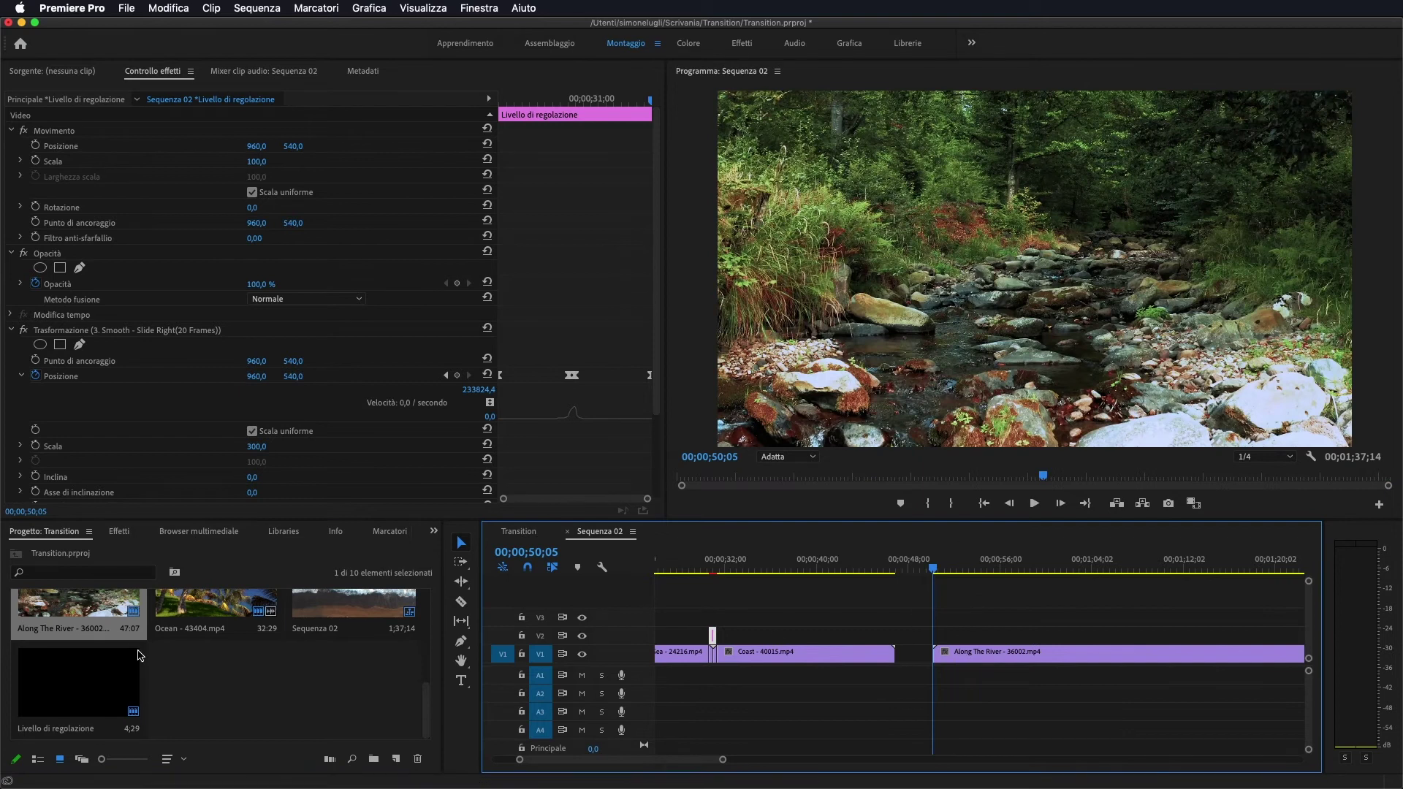
{"action": "scroll", "coordinate": [275, 635], "scroll_direction": "up", "scroll_amount": 5}
{"action": "left_click_drag", "start_coordinate": [275, 635], "coordinate": [1001, 660]}
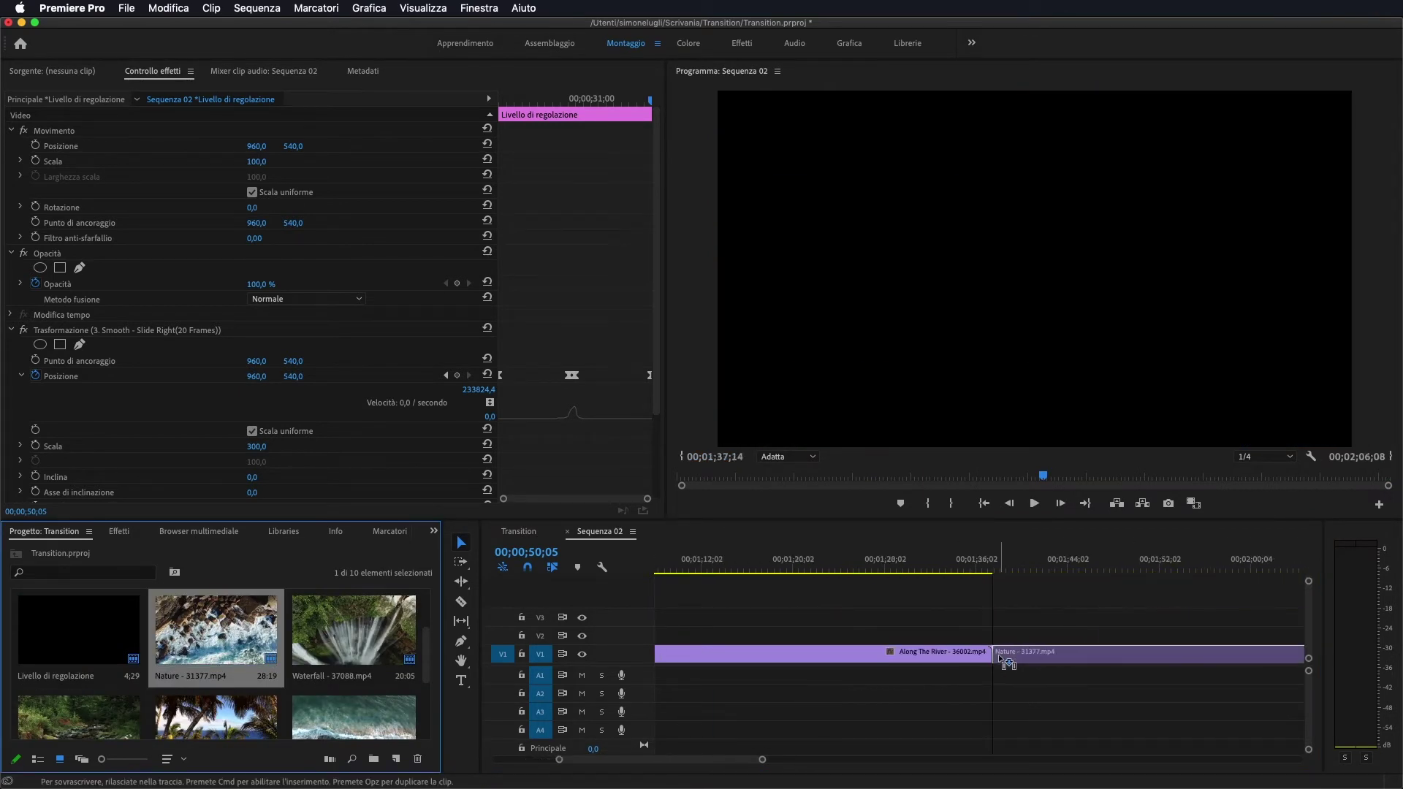
- Position the playhead at the cut between the Along The River and Nature clips, at 00;01;37;14
{"action": "left_click", "coordinate": [990, 567]}
{"action": "left_click", "coordinate": [994, 567]}
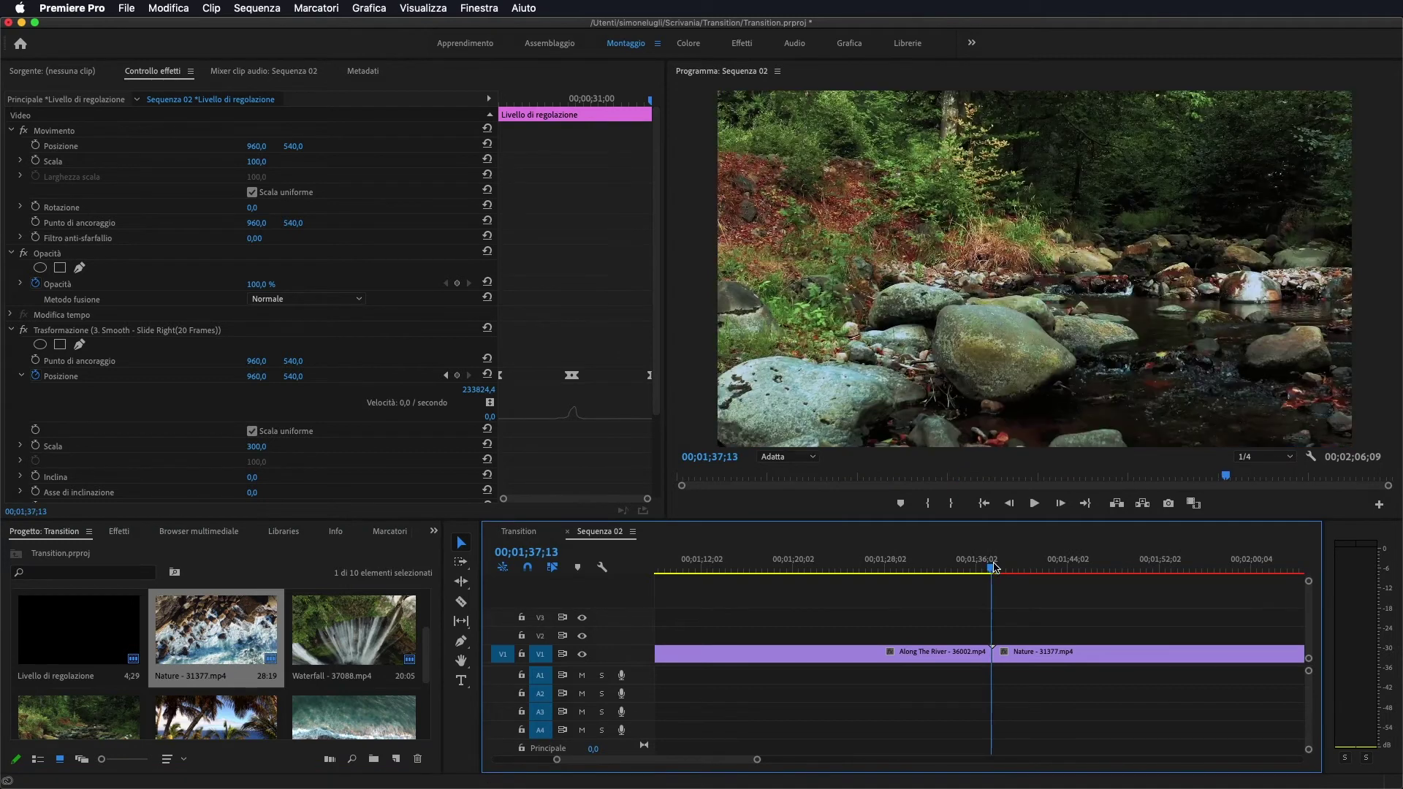
{"action": "left_click_drag", "start_coordinate": [756, 758], "coordinate": [616, 760]}
{"action": "left_click", "coordinate": [938, 567]}
{"action": "key", "text": "Left"}
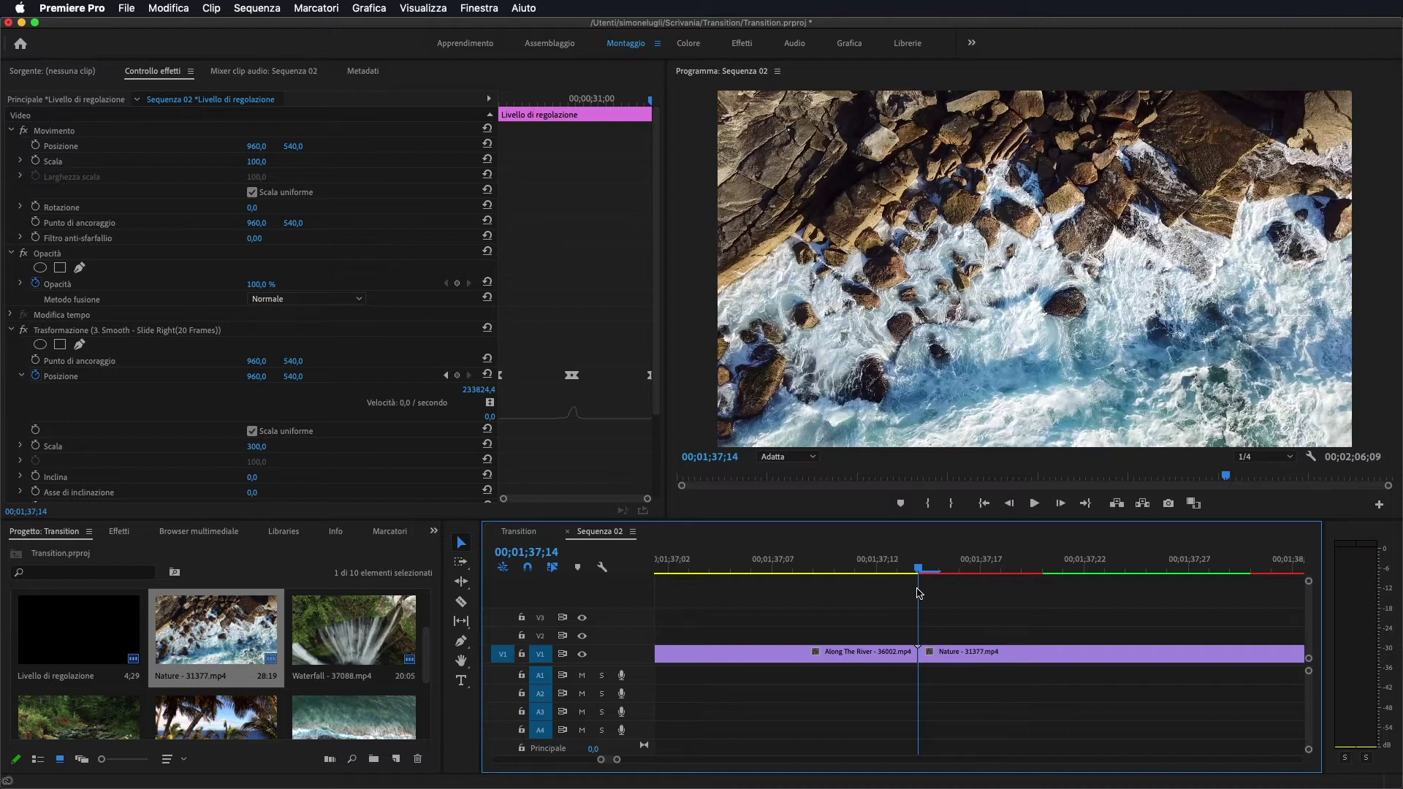
- Split the Nature - 31377.mp4 clip with the Razor tool six frames after its start, at 00;01;37;20
{"action": "left_click", "coordinate": [881, 660]}
{"action": "left_click", "coordinate": [958, 654]}
{"action": "left_click", "coordinate": [908, 655]}
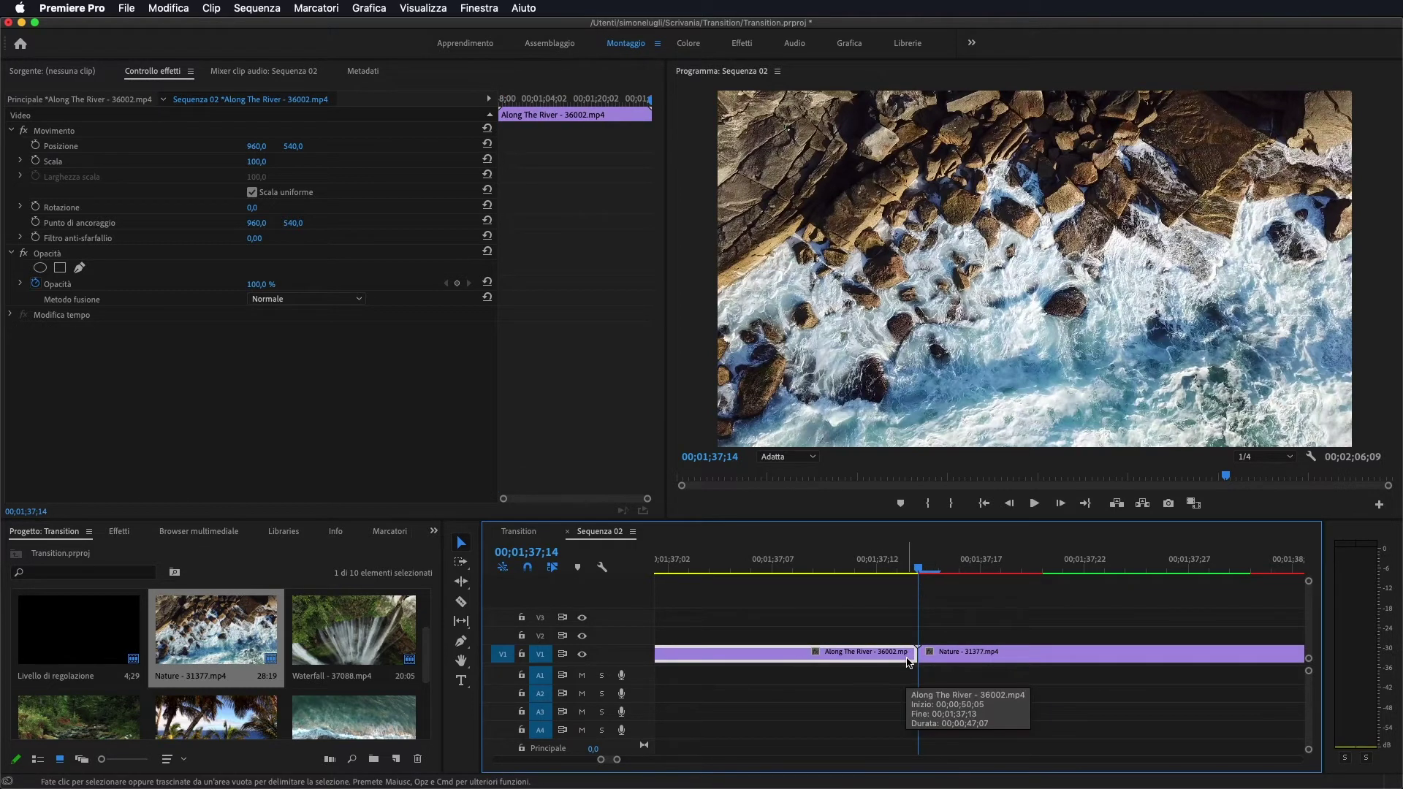
{"action": "left_click", "coordinate": [117, 532]}
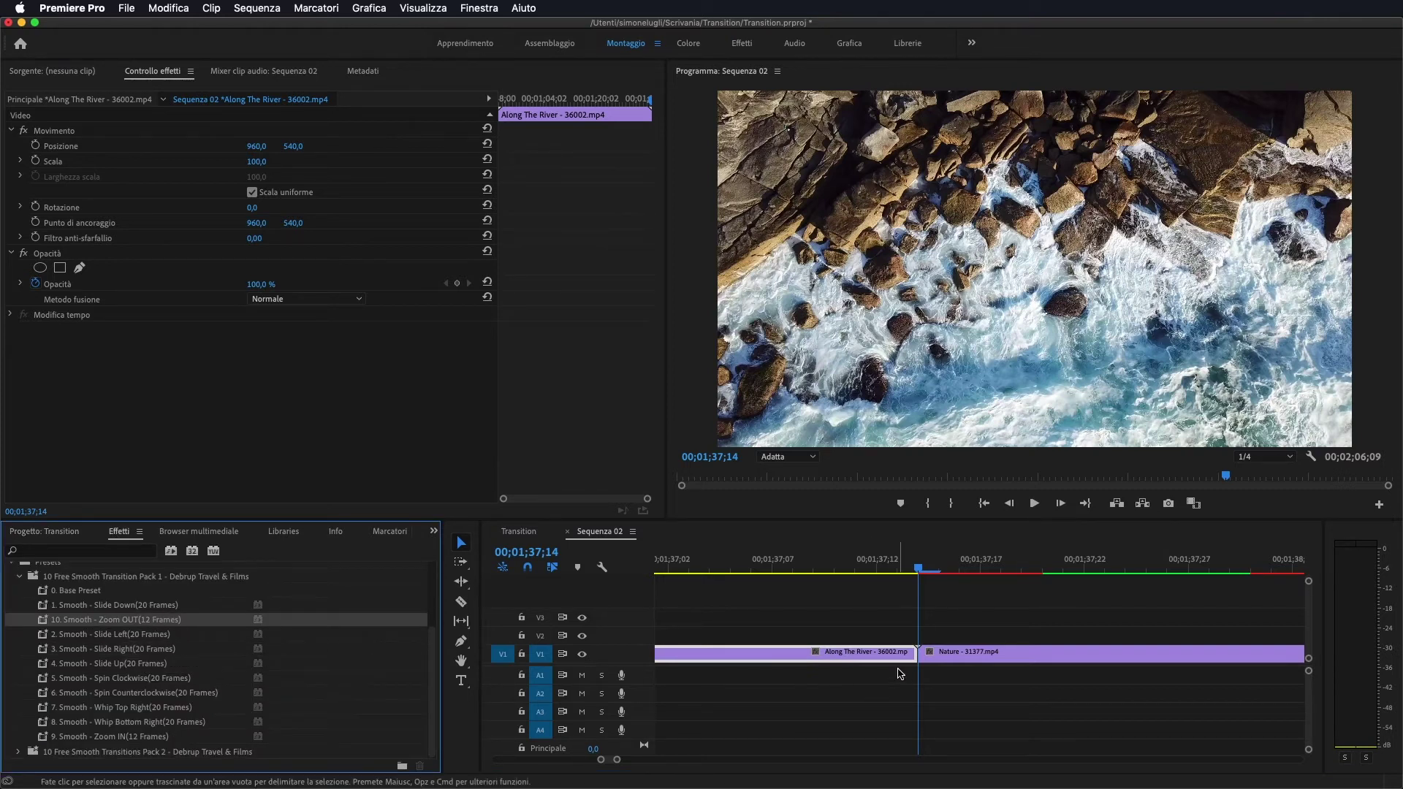
{"action": "left_click", "coordinate": [920, 572]}
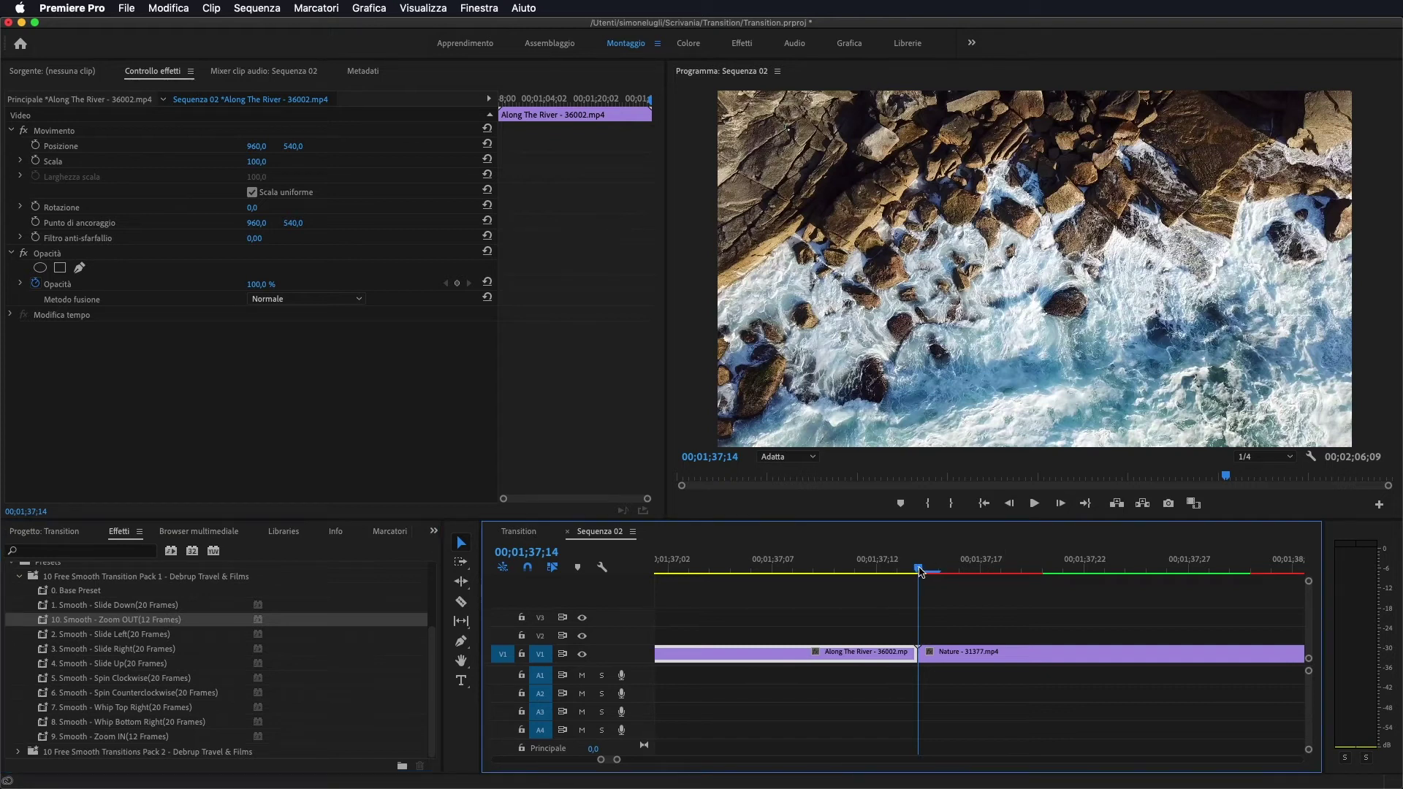
{"action": "key", "text": "Right"}
{"action": "key", "text": "Right"}
{"action": "key", "text": "Right"}
{"action": "key", "text": "Right"}
{"action": "key", "text": "Right"}
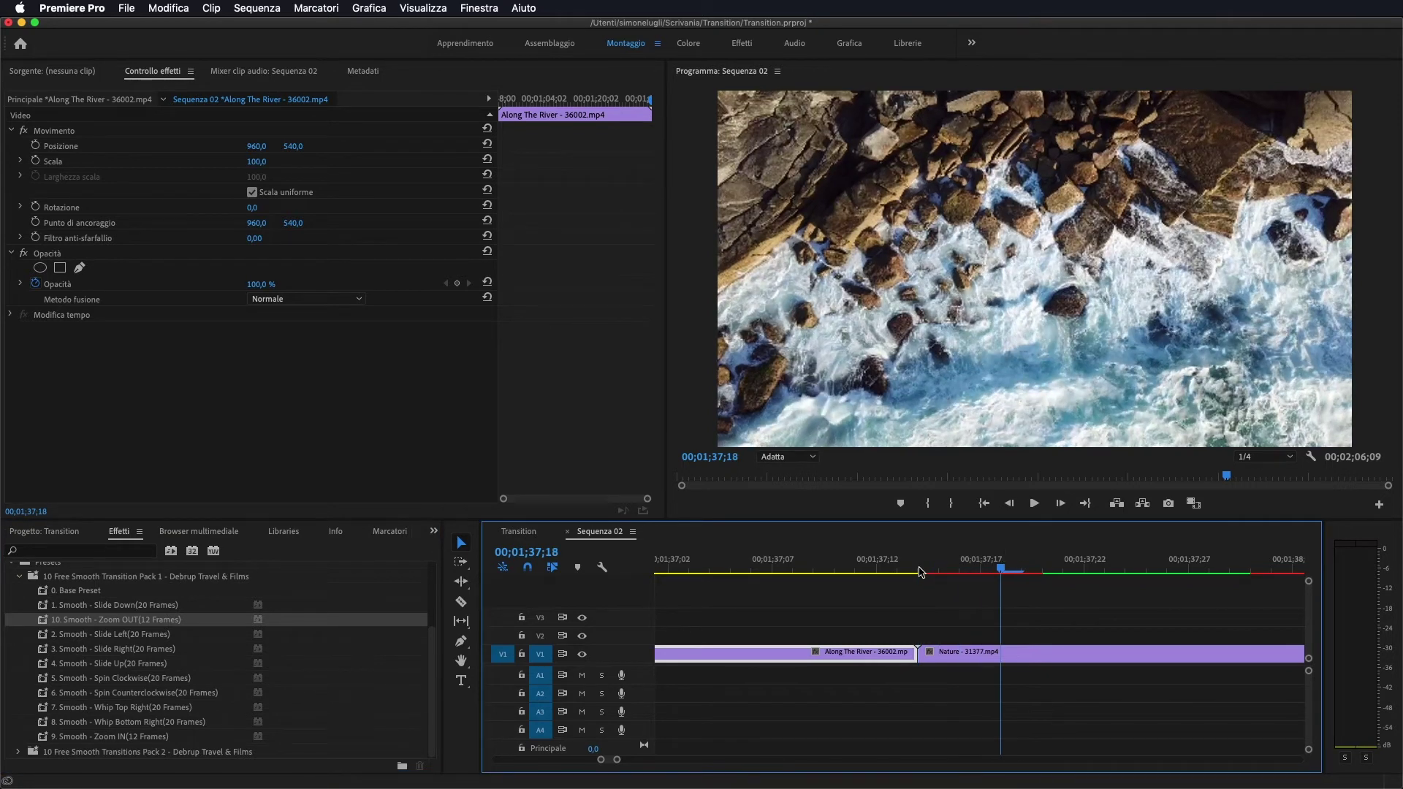
{"action": "key", "text": "Right"}
{"action": "key", "text": "c"}
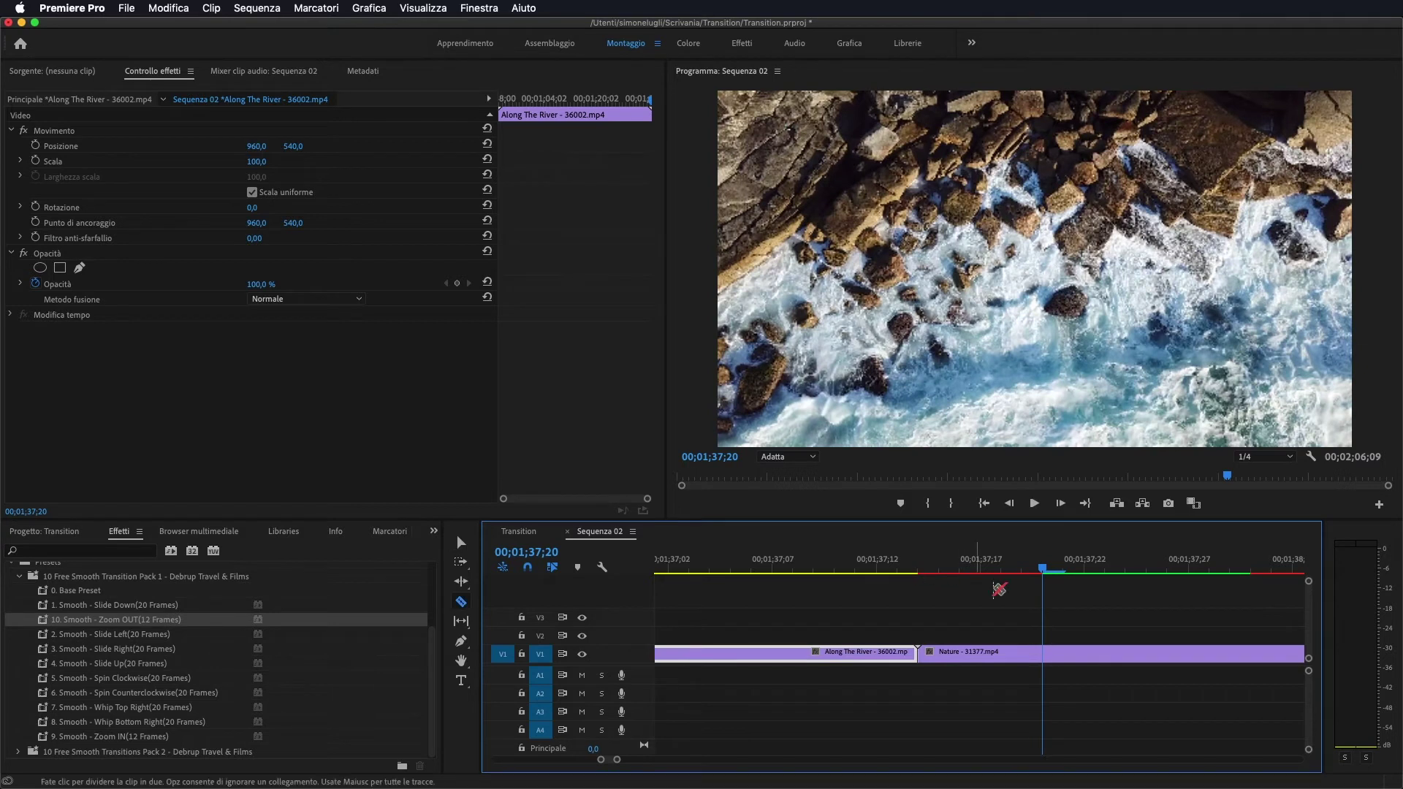
{"action": "left_click", "coordinate": [1044, 652]}
- Split the Along The River - 36002.mp4 clip six frames before the cut to Nature, at 00;01;37;08
{"action": "key", "text": "Left"}
{"action": "key", "text": "Left"}
{"action": "key", "text": "Left"}
{"action": "key", "text": "Left"}
{"action": "key", "text": "Left"}
{"action": "key", "text": "Left"}
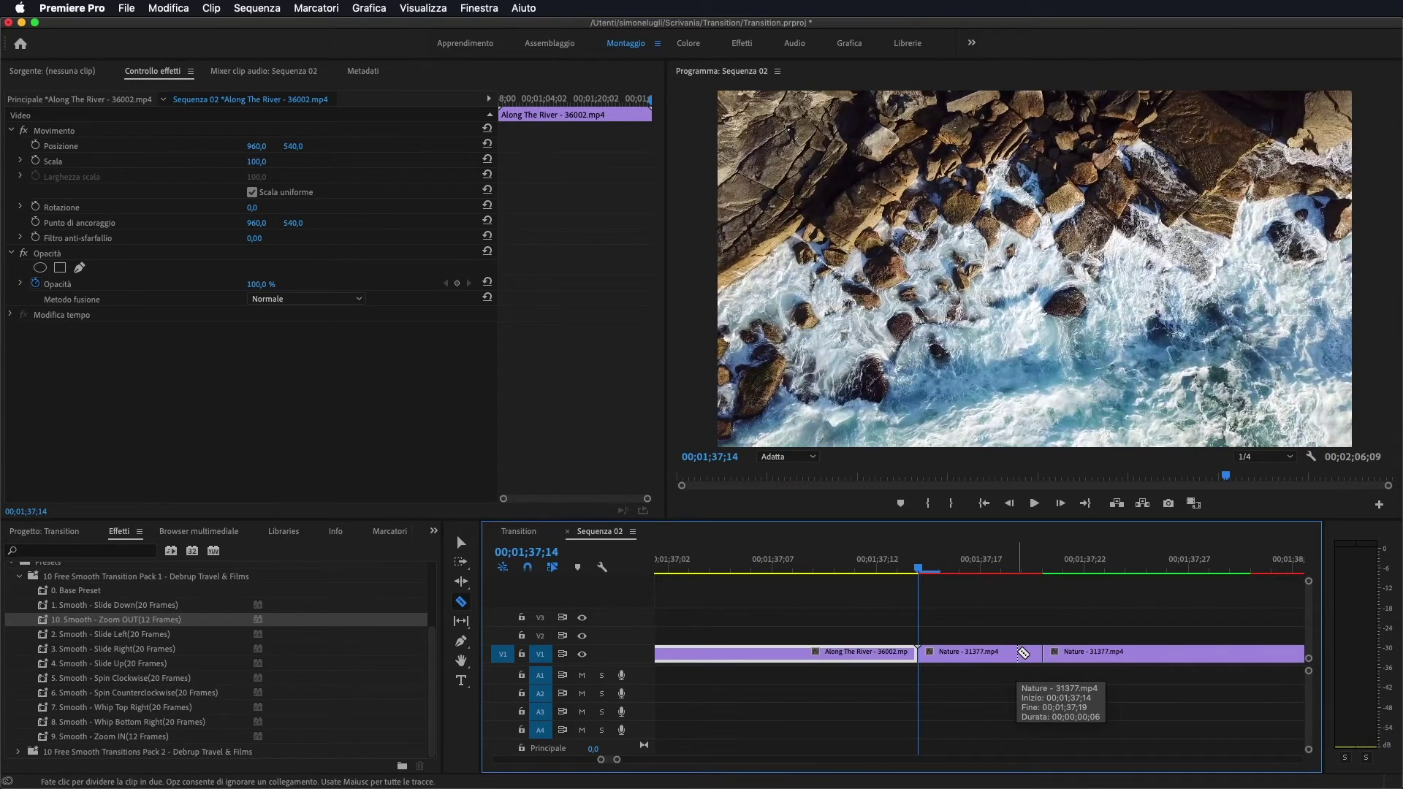
{"action": "key", "text": "Left"}
{"action": "key", "text": "Left"}
{"action": "key", "text": "Left"}
{"action": "key", "text": "Left"}
{"action": "key", "text": "Left"}
{"action": "key", "text": "Left"}
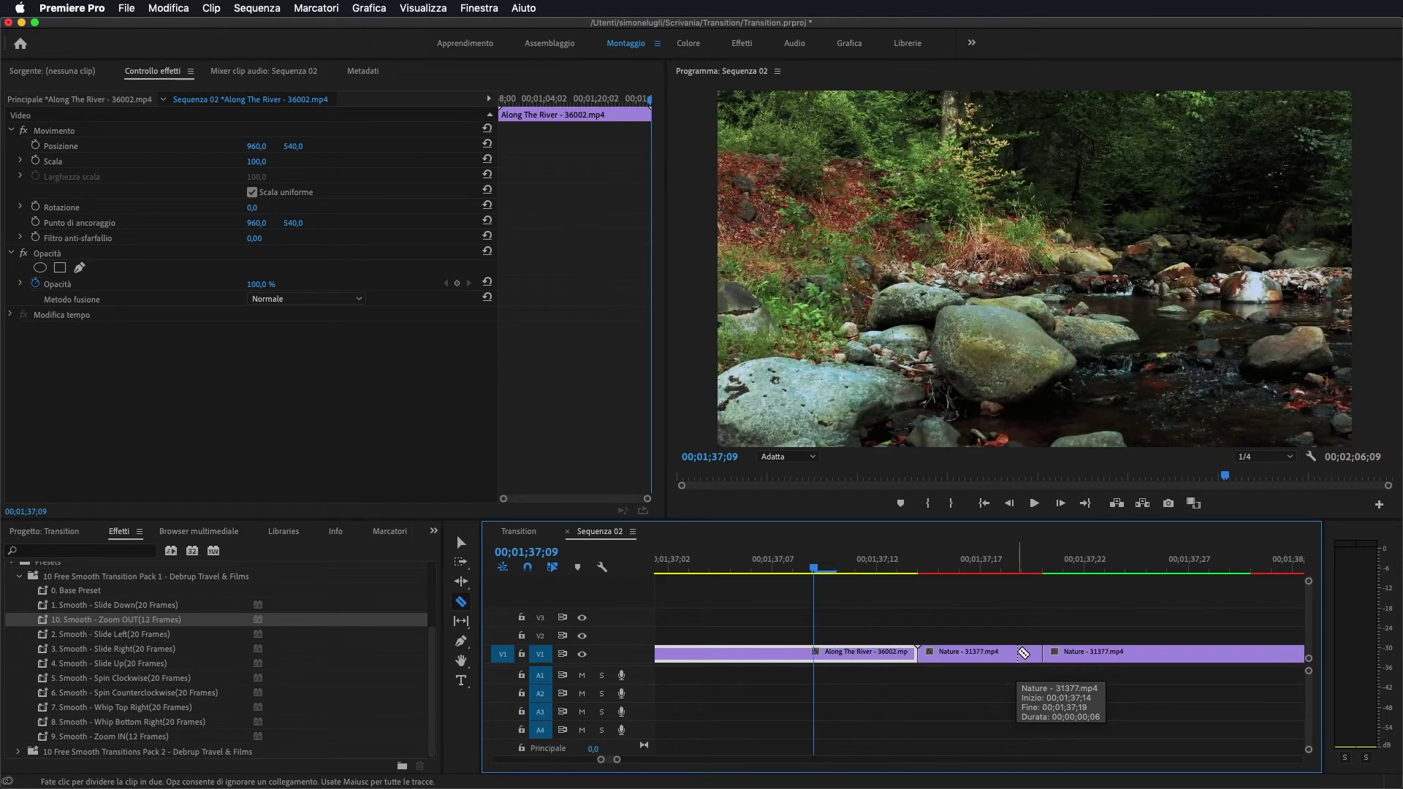
{"action": "left_click", "coordinate": [795, 647]}
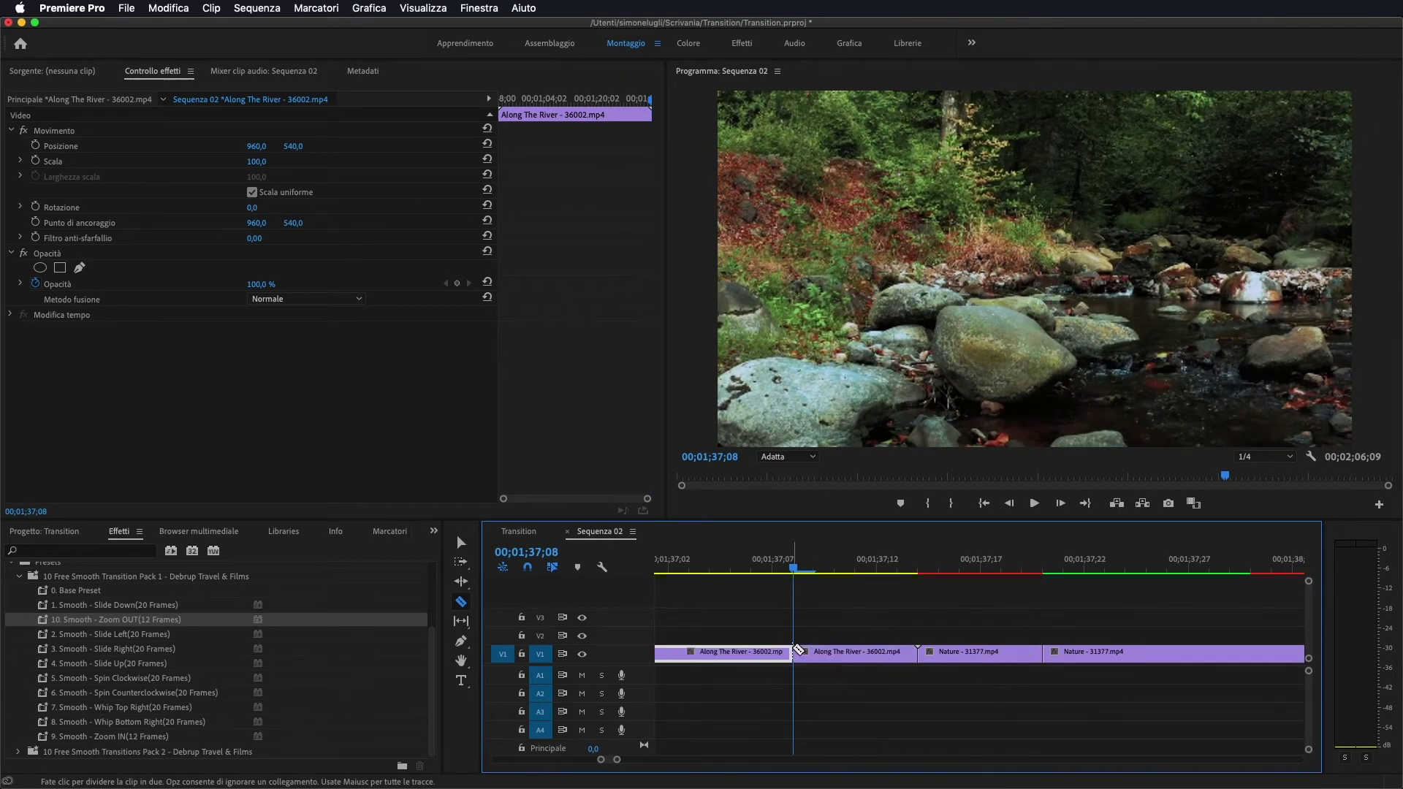
{"action": "key", "text": "v"}
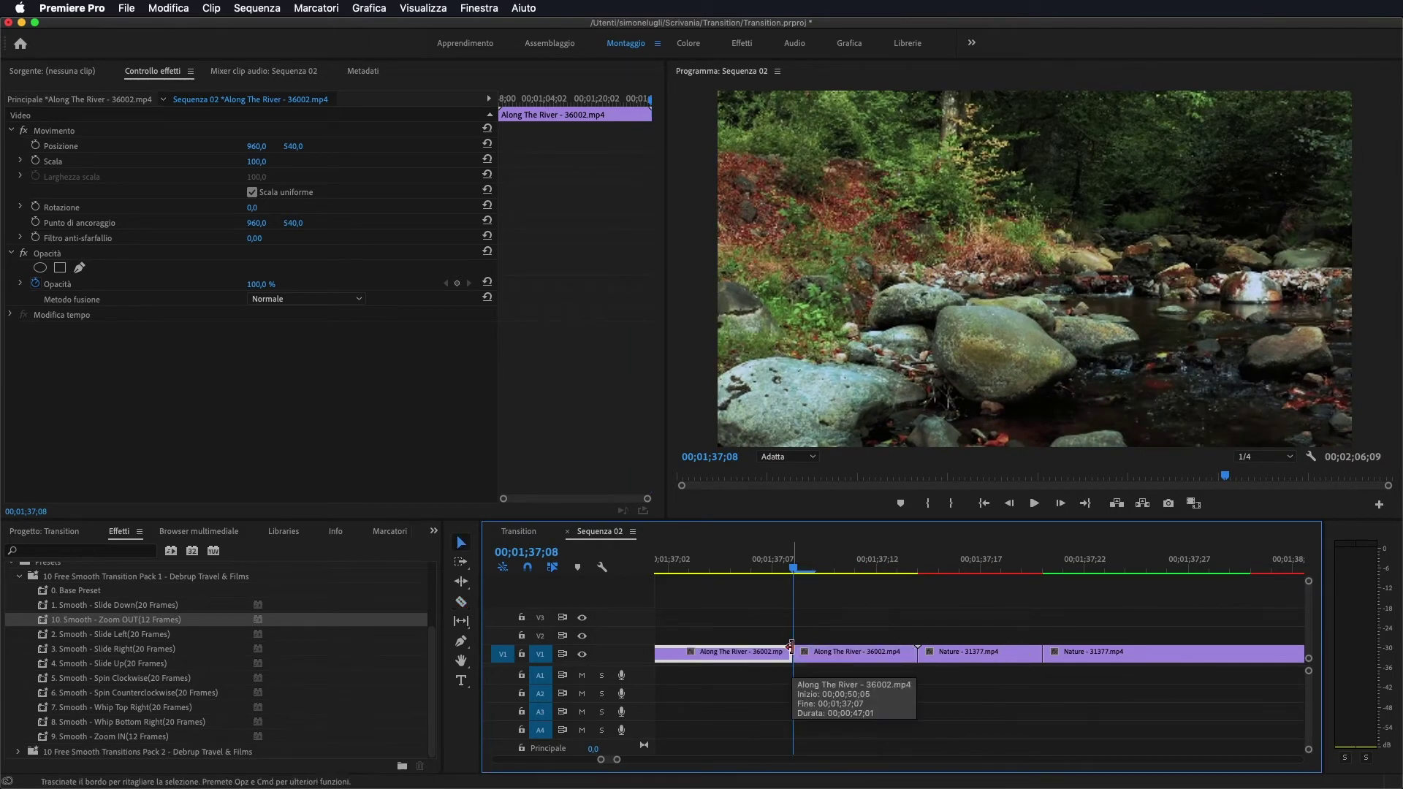
- Place the Livello di regolazione adjustment layer on V2 at 00;01;37;08 and remove everything beyond the Nature split at 00;01;37;20
{"action": "left_click", "coordinate": [39, 532]}
{"action": "left_click_drag", "start_coordinate": [67, 643], "coordinate": [800, 638]}
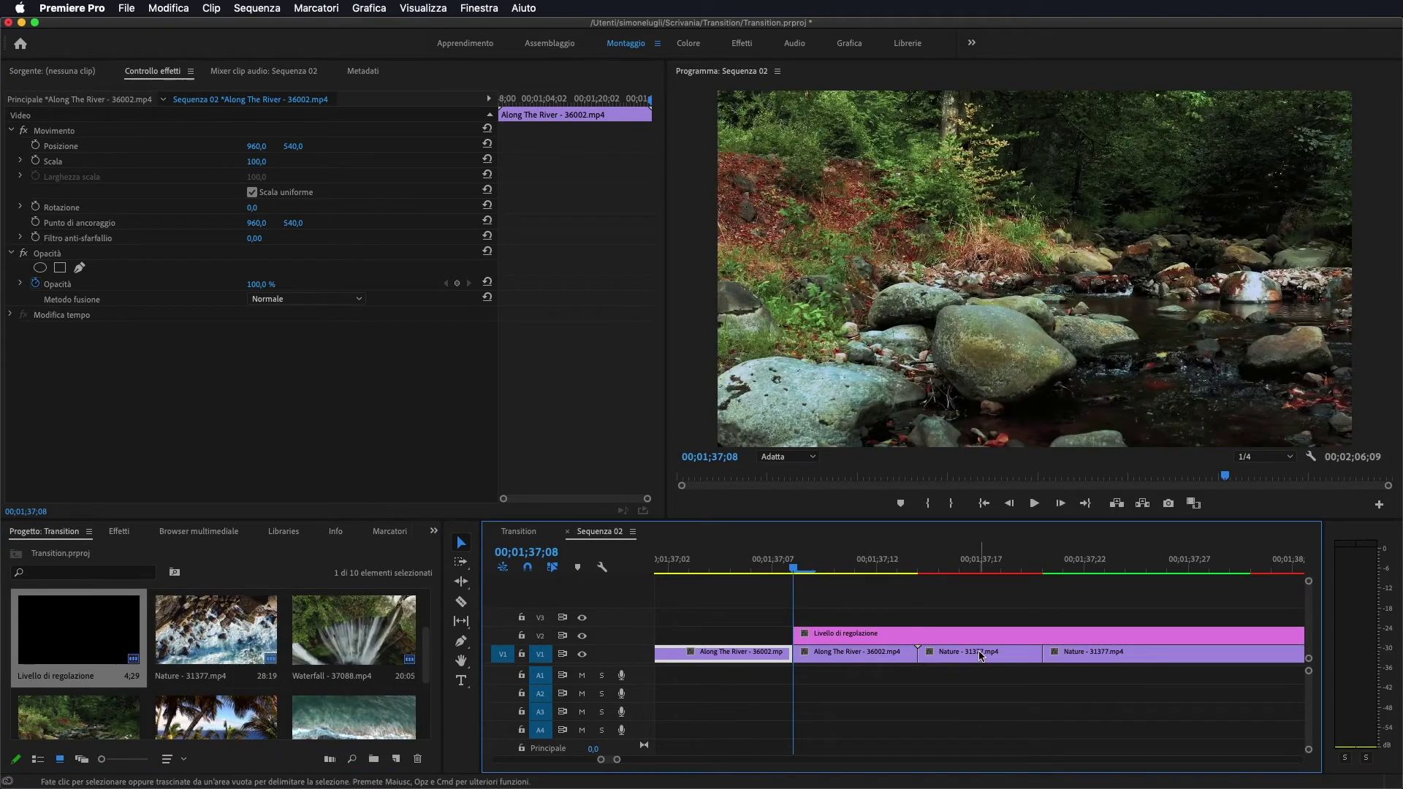
{"action": "key", "text": "c"}
{"action": "left_click", "coordinate": [1043, 633]}
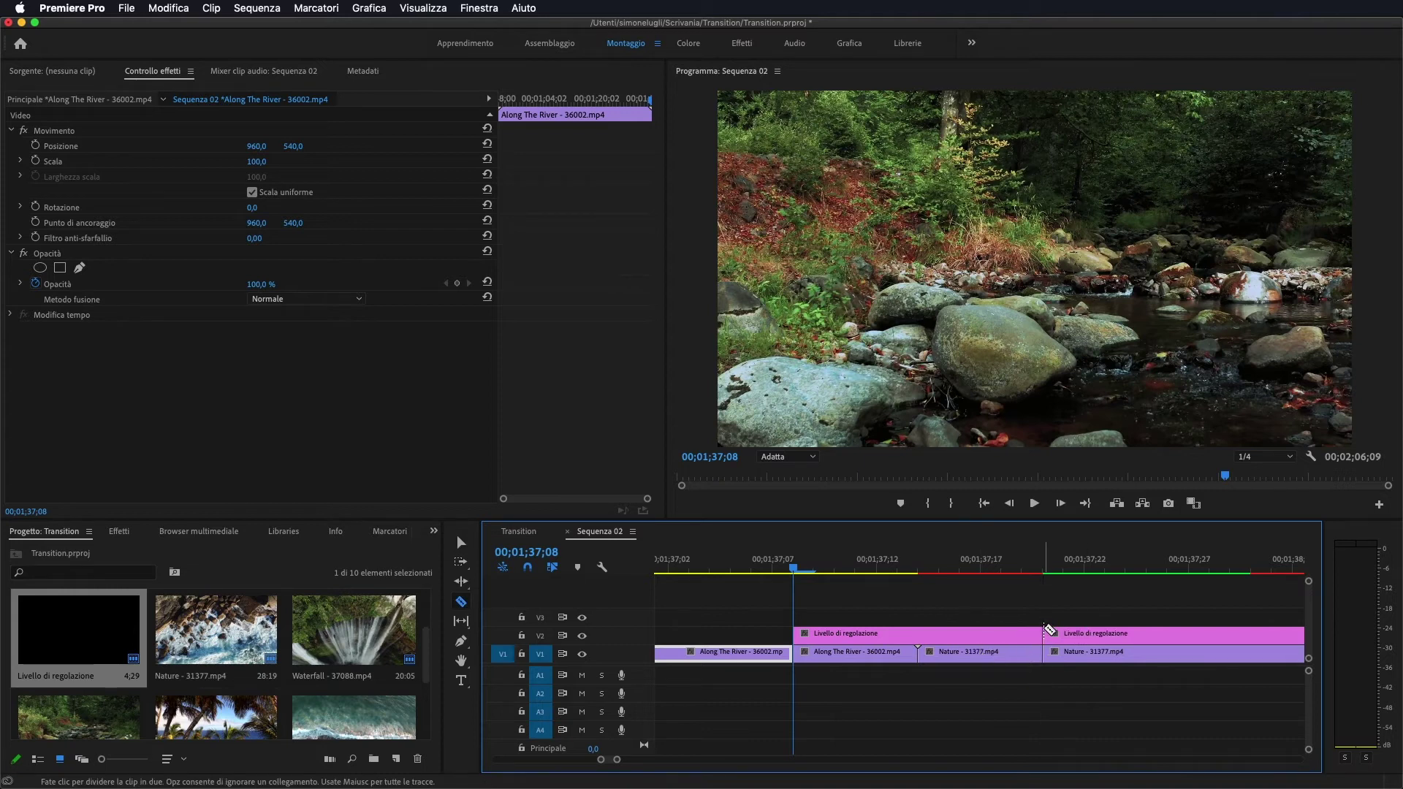
{"action": "key", "text": "v"}
{"action": "left_click", "coordinate": [1093, 635]}
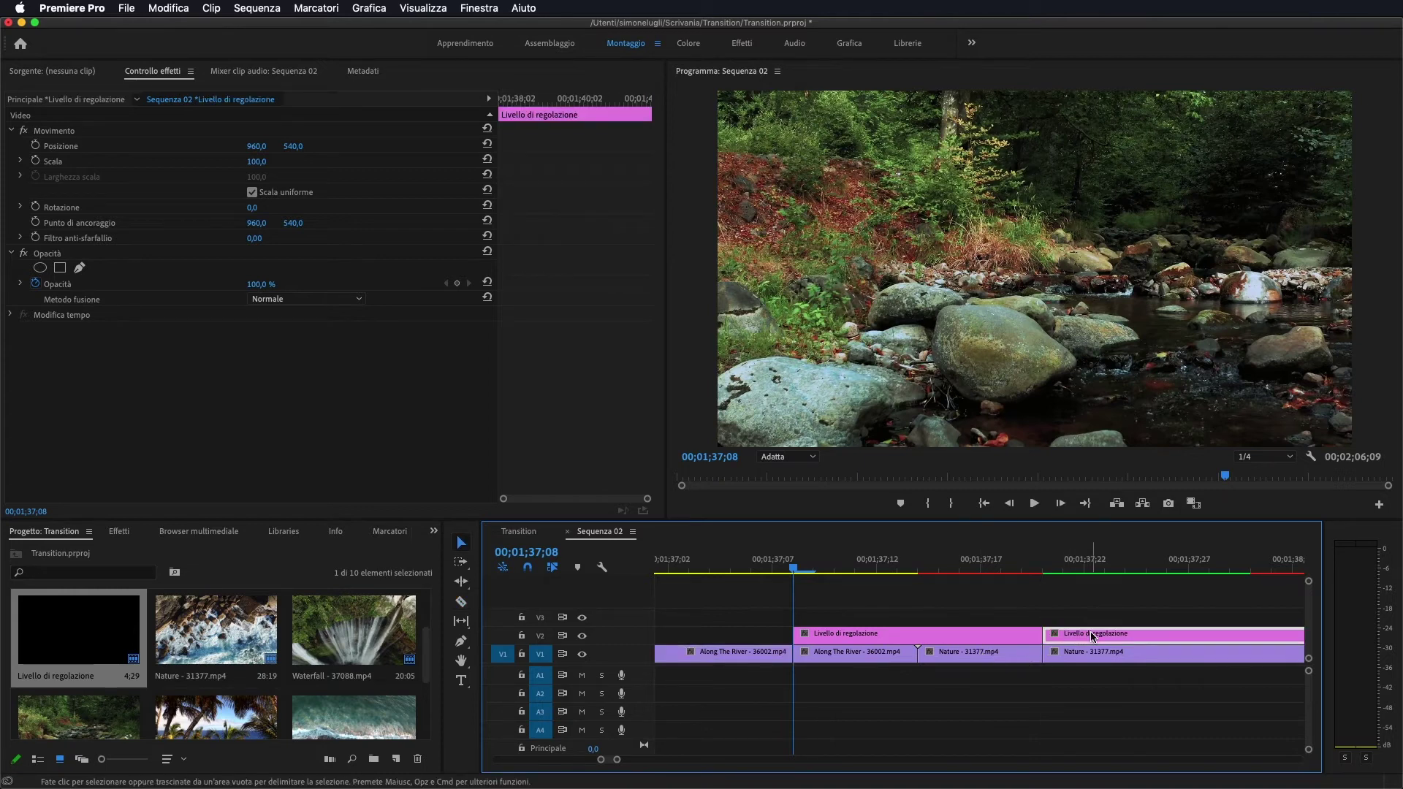
{"action": "key", "text": "Delete"}
- Apply 10. Smooth - Zoom OUT(12 Frames) to the new adjustment layer and 0. Base Preset to the two short clips beneath it
{"action": "left_click", "coordinate": [116, 532]}
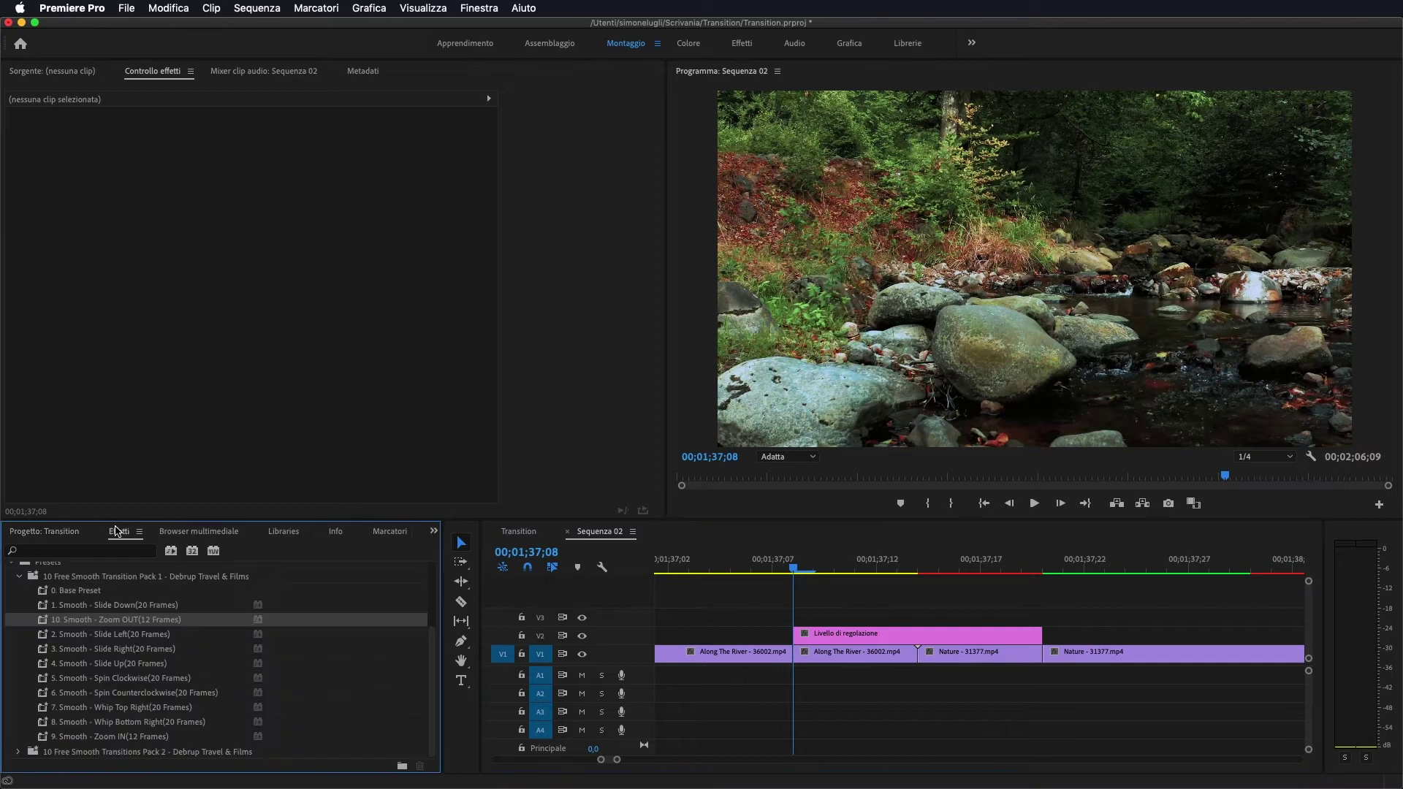
{"action": "left_click_drag", "start_coordinate": [61, 622], "coordinate": [905, 637]}
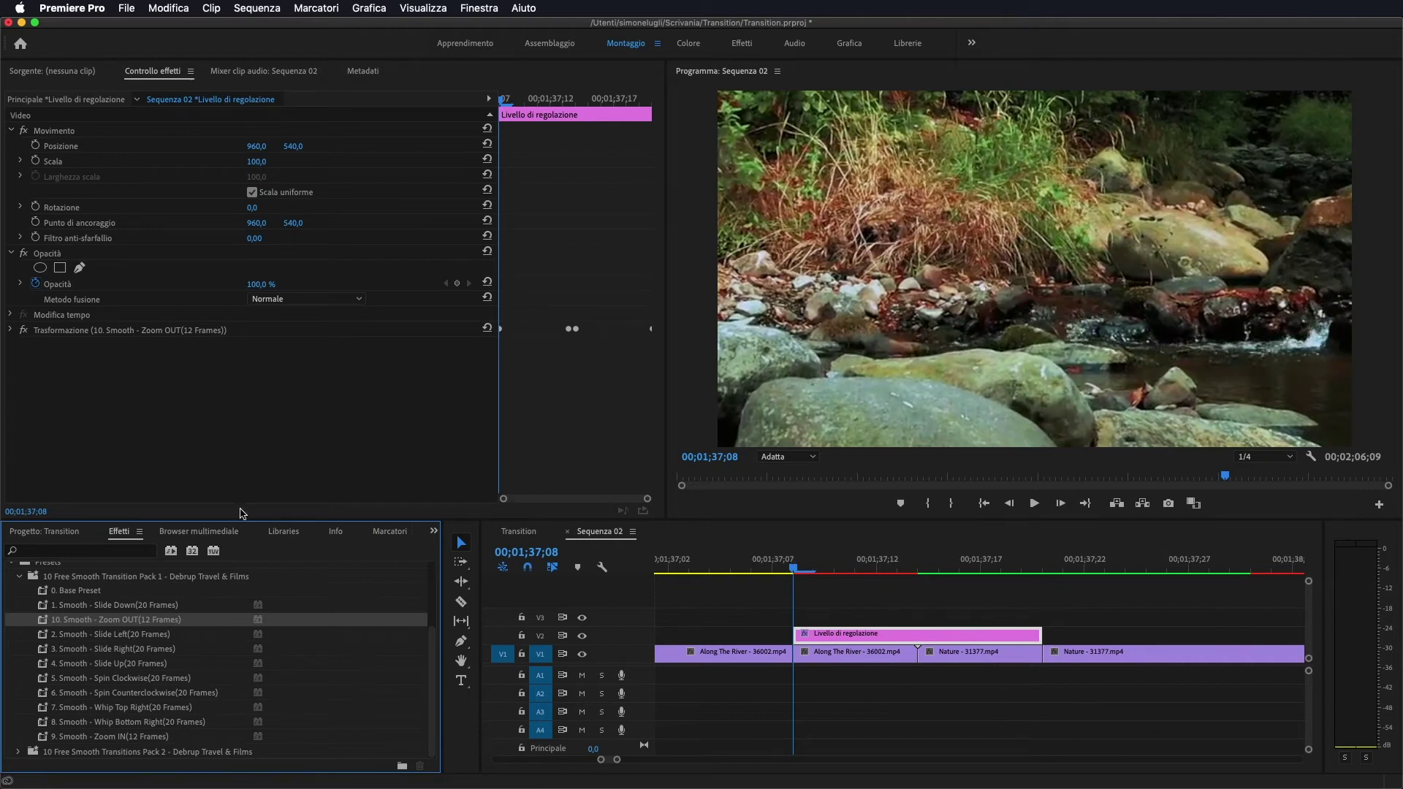
{"action": "left_click_drag", "start_coordinate": [93, 595], "coordinate": [818, 658]}
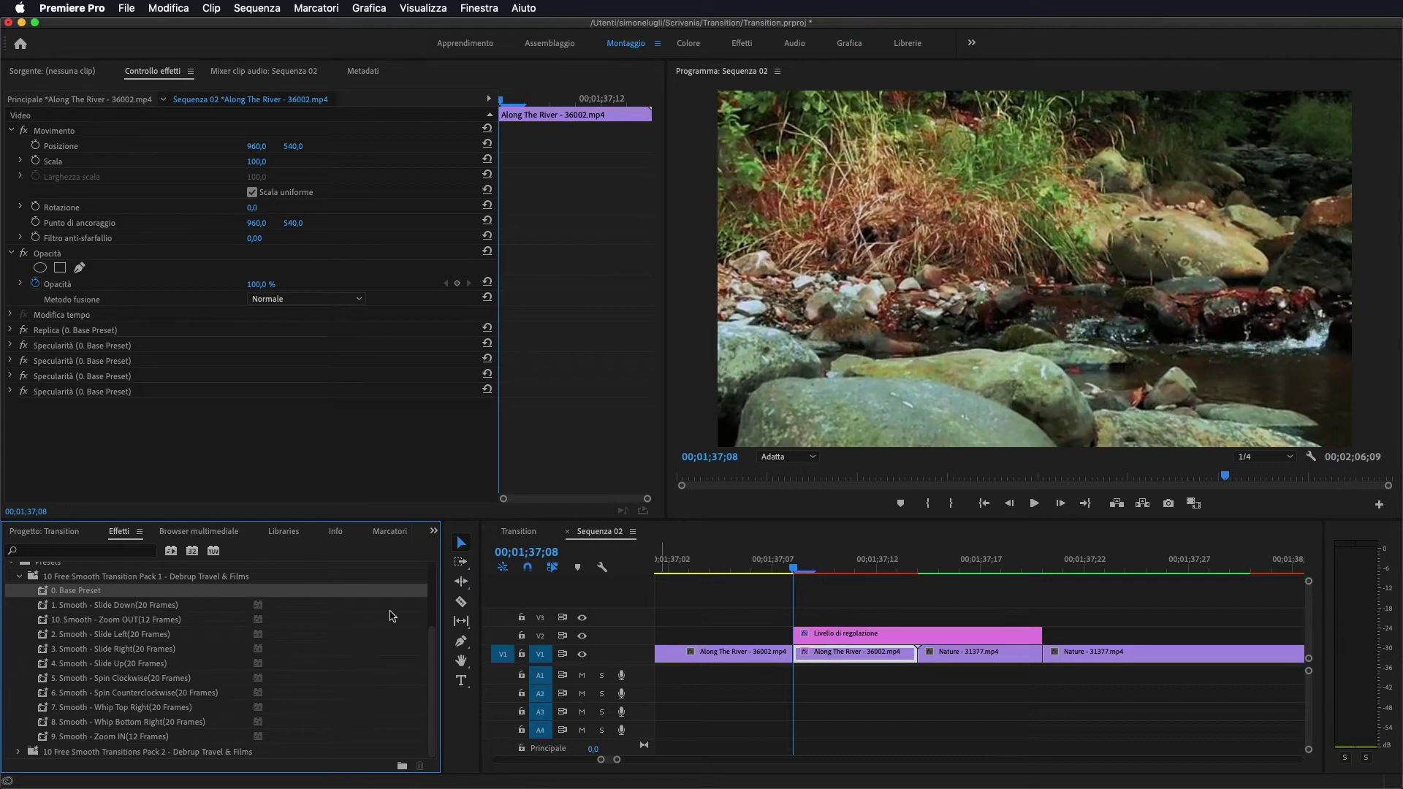
{"action": "left_click_drag", "start_coordinate": [79, 592], "coordinate": [973, 664]}
- Scrub through the Zoom OUT transition across the Along The River-Nature cut up to 00;01;37;19 and check the available playback resolutions
{"action": "left_click_drag", "start_coordinate": [793, 573], "coordinate": [1000, 584]}
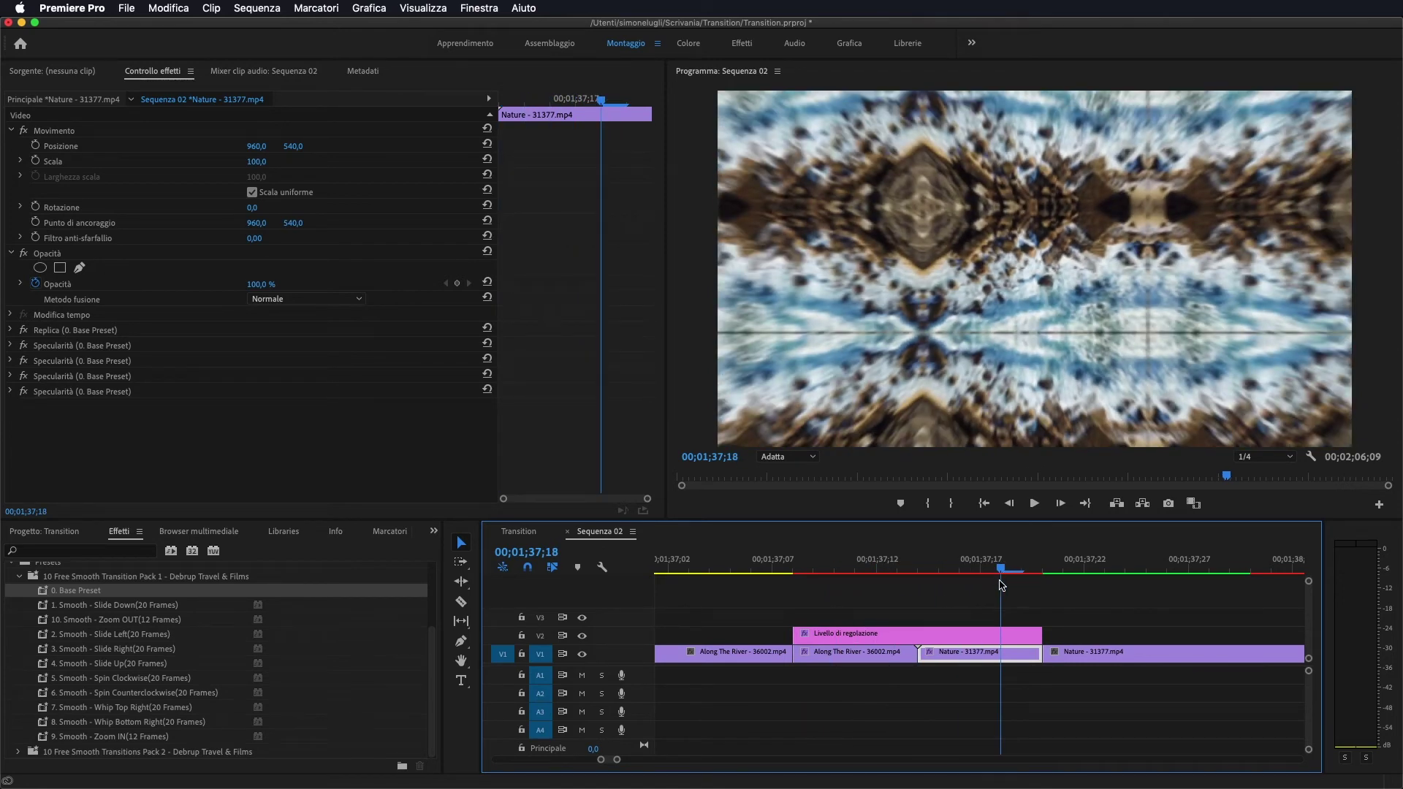
{"action": "left_click_drag", "start_coordinate": [1000, 584], "coordinate": [962, 585]}
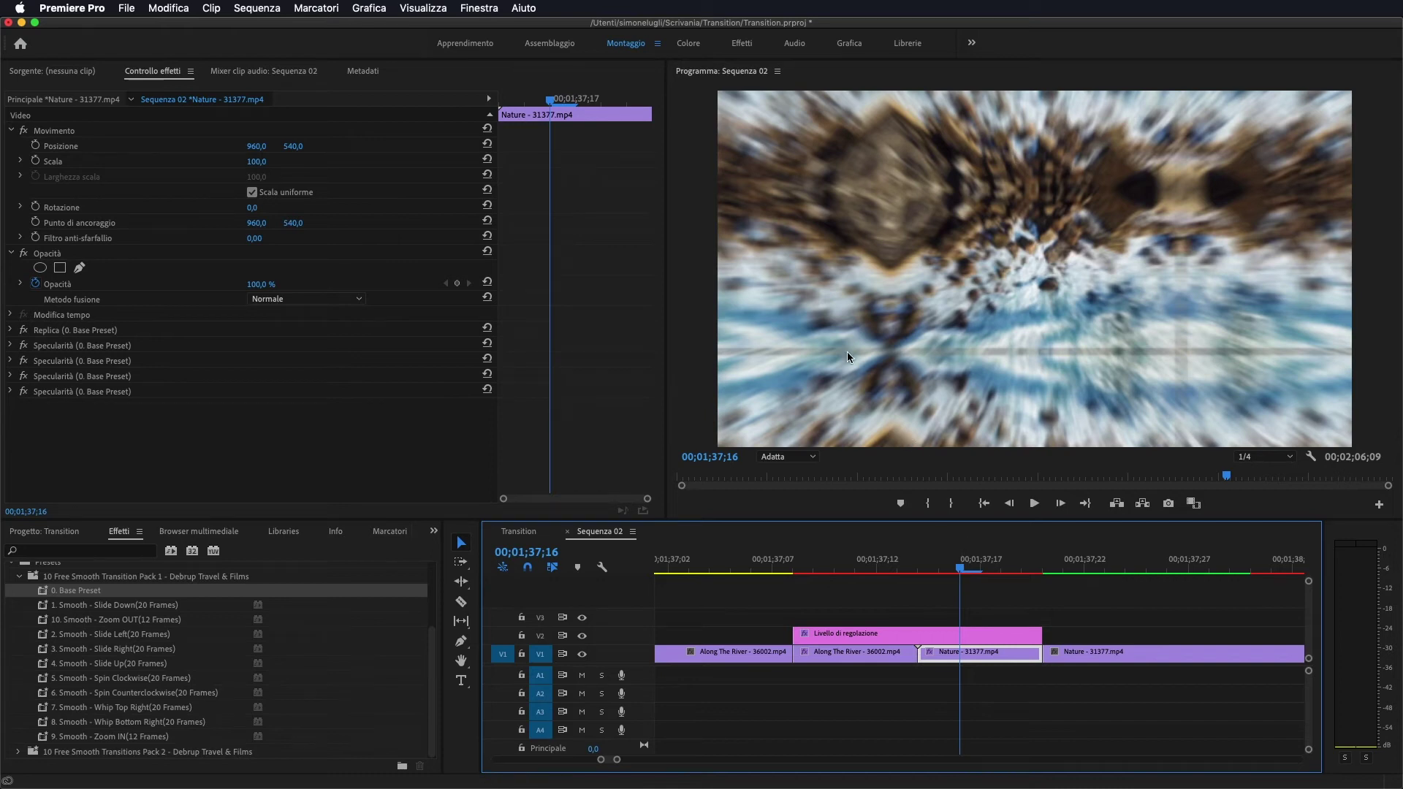
{"action": "left_click", "coordinate": [1272, 458]}
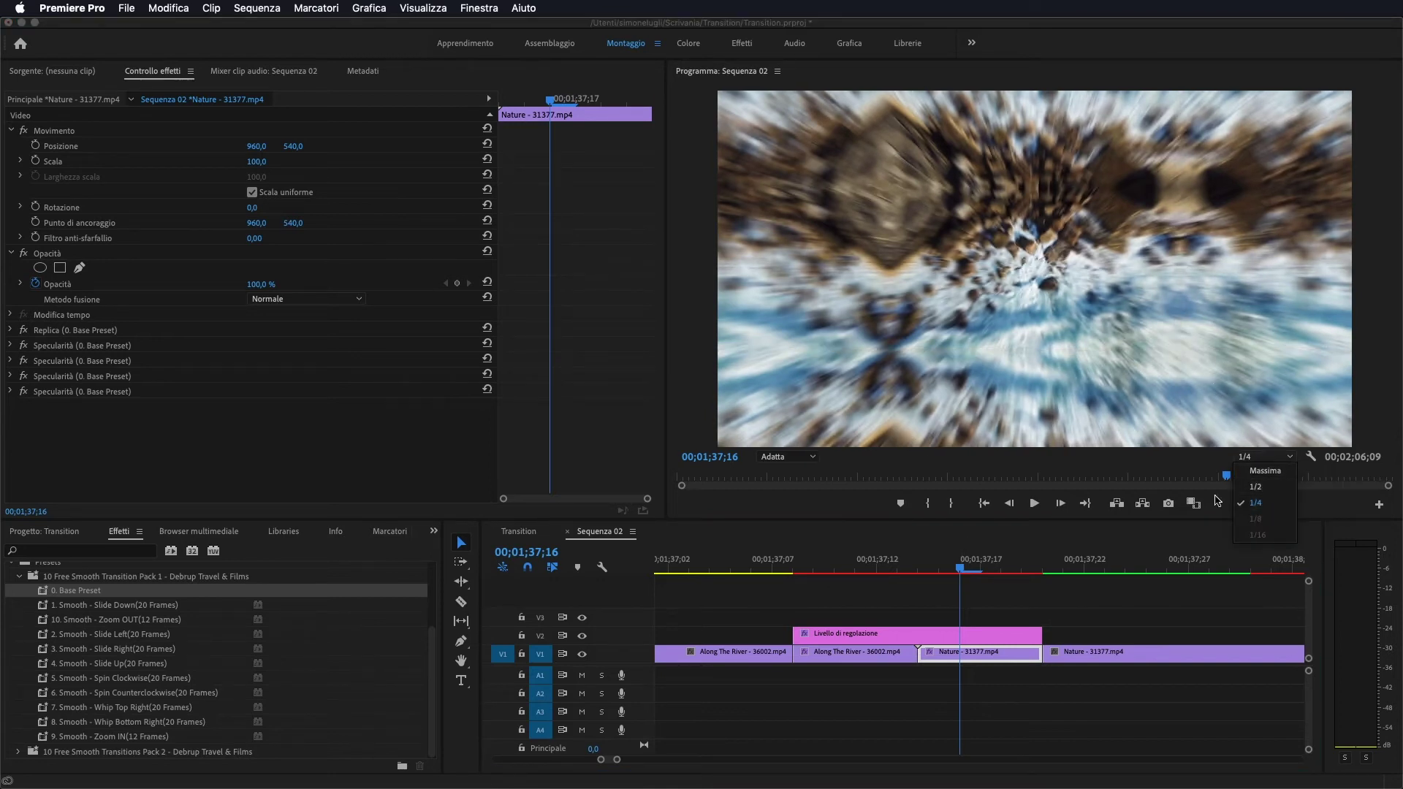
{"action": "left_click", "coordinate": [950, 569]}
{"action": "left_click", "coordinate": [920, 570]}
{"action": "left_click_drag", "start_coordinate": [920, 569], "coordinate": [974, 567]}
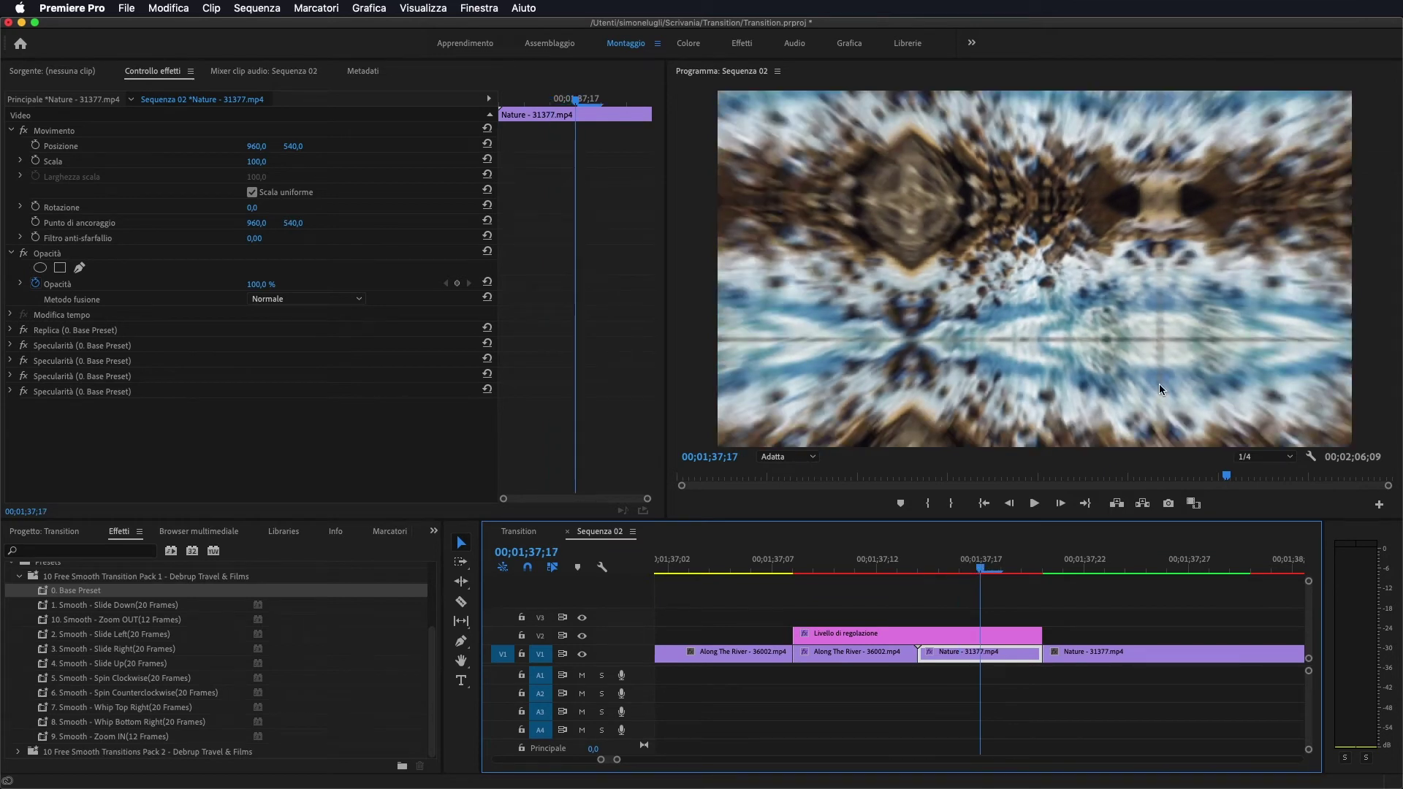
{"action": "left_click_drag", "start_coordinate": [981, 568], "coordinate": [1022, 585]}
- Expand the 10 Free Smooth Transitions Pack 2 presets and examine Cross Spin IN and Cross Spin OUT
{"action": "scroll", "coordinate": [97, 647], "scroll_direction": "up", "scroll_amount": 1}
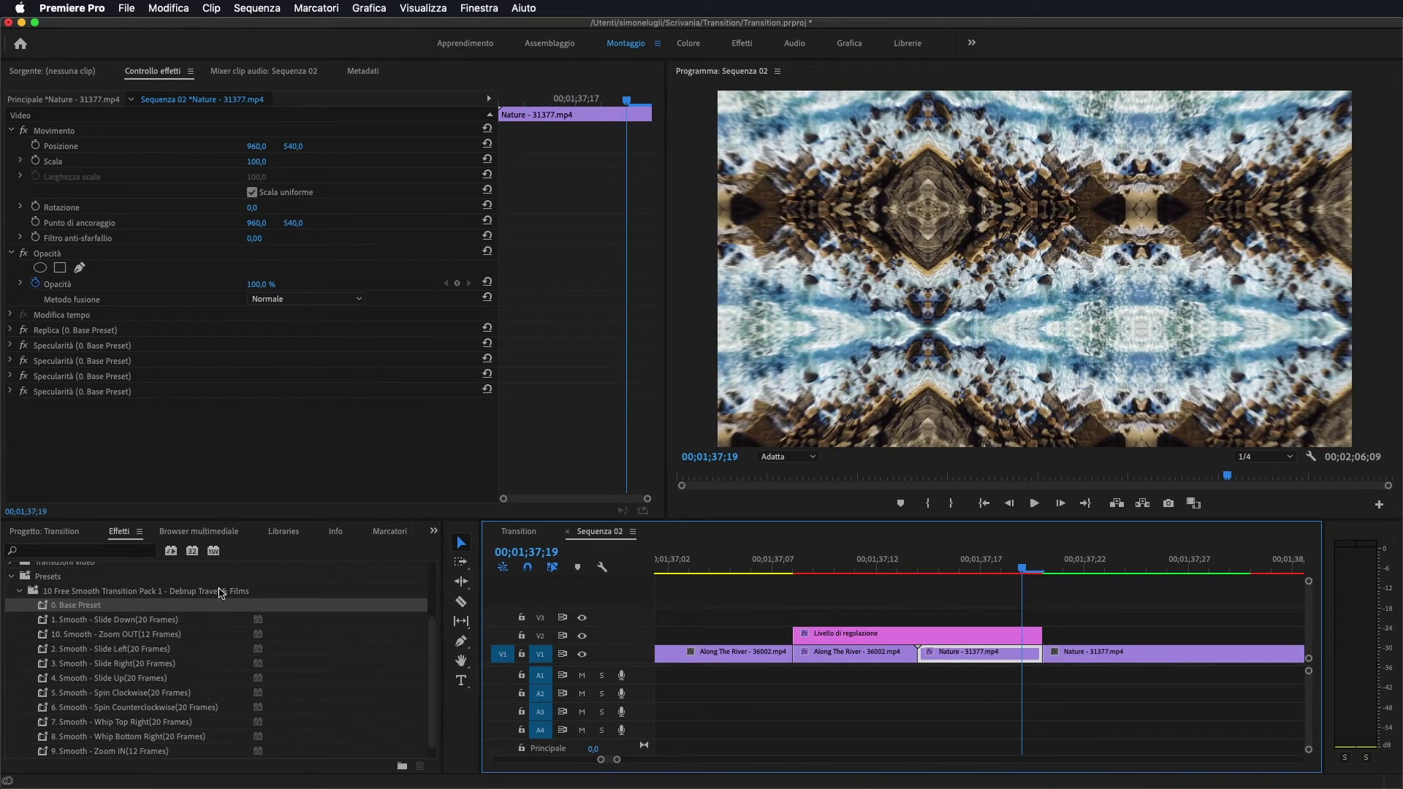
{"action": "left_click", "coordinate": [19, 592]}
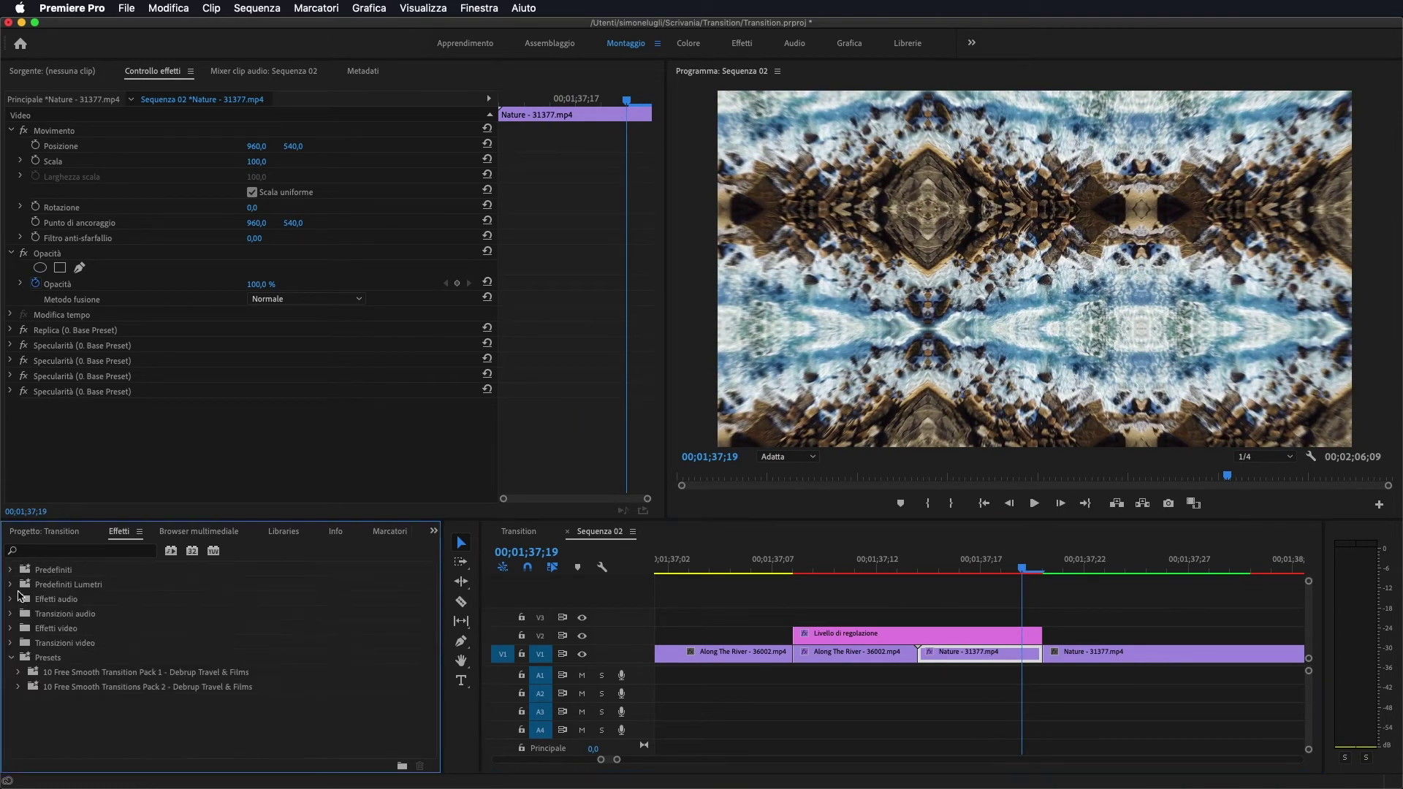
{"action": "left_click", "coordinate": [18, 687]}
{"action": "scroll", "coordinate": [222, 648], "scroll_direction": "down", "scroll_amount": 3}
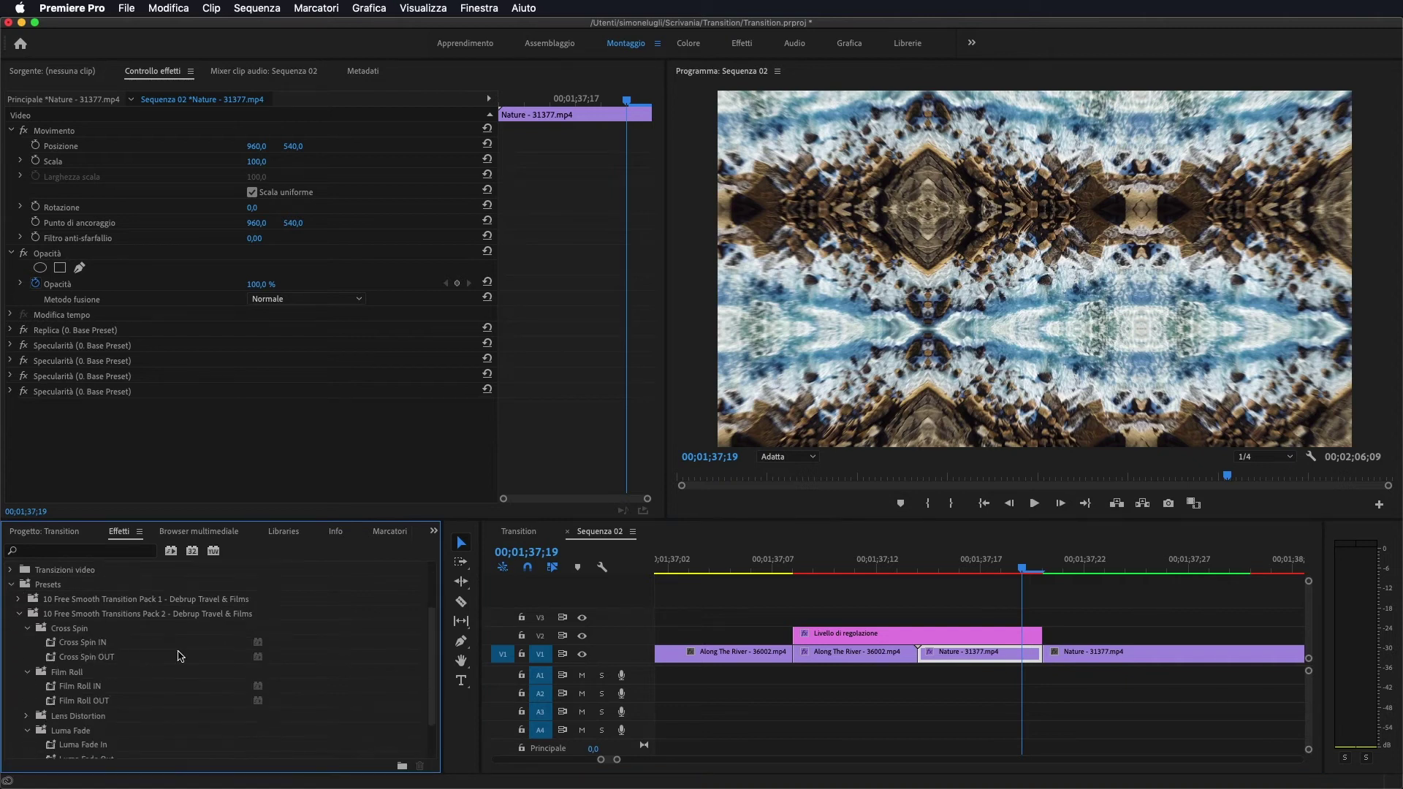
{"action": "left_click", "coordinate": [60, 633]}
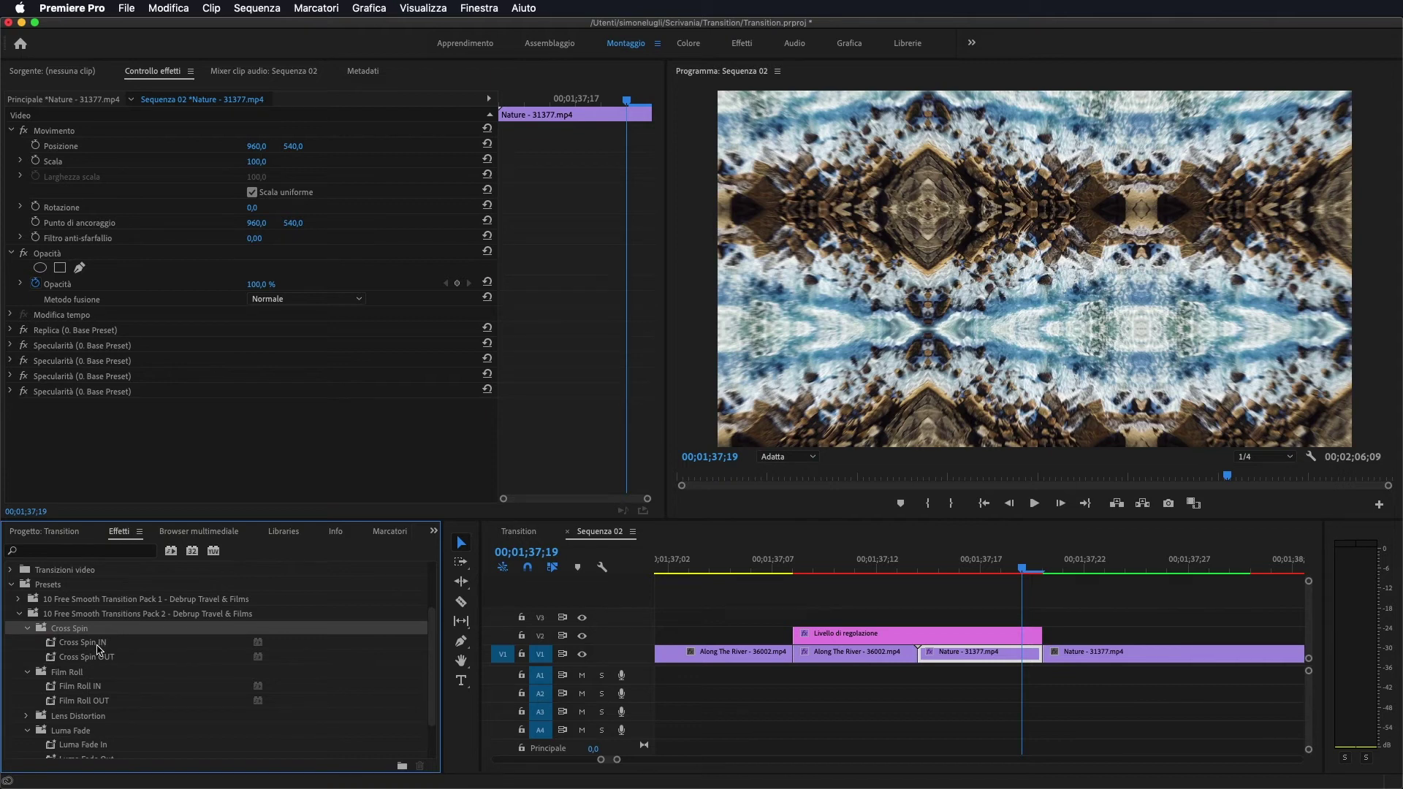
{"action": "left_click", "coordinate": [86, 646]}
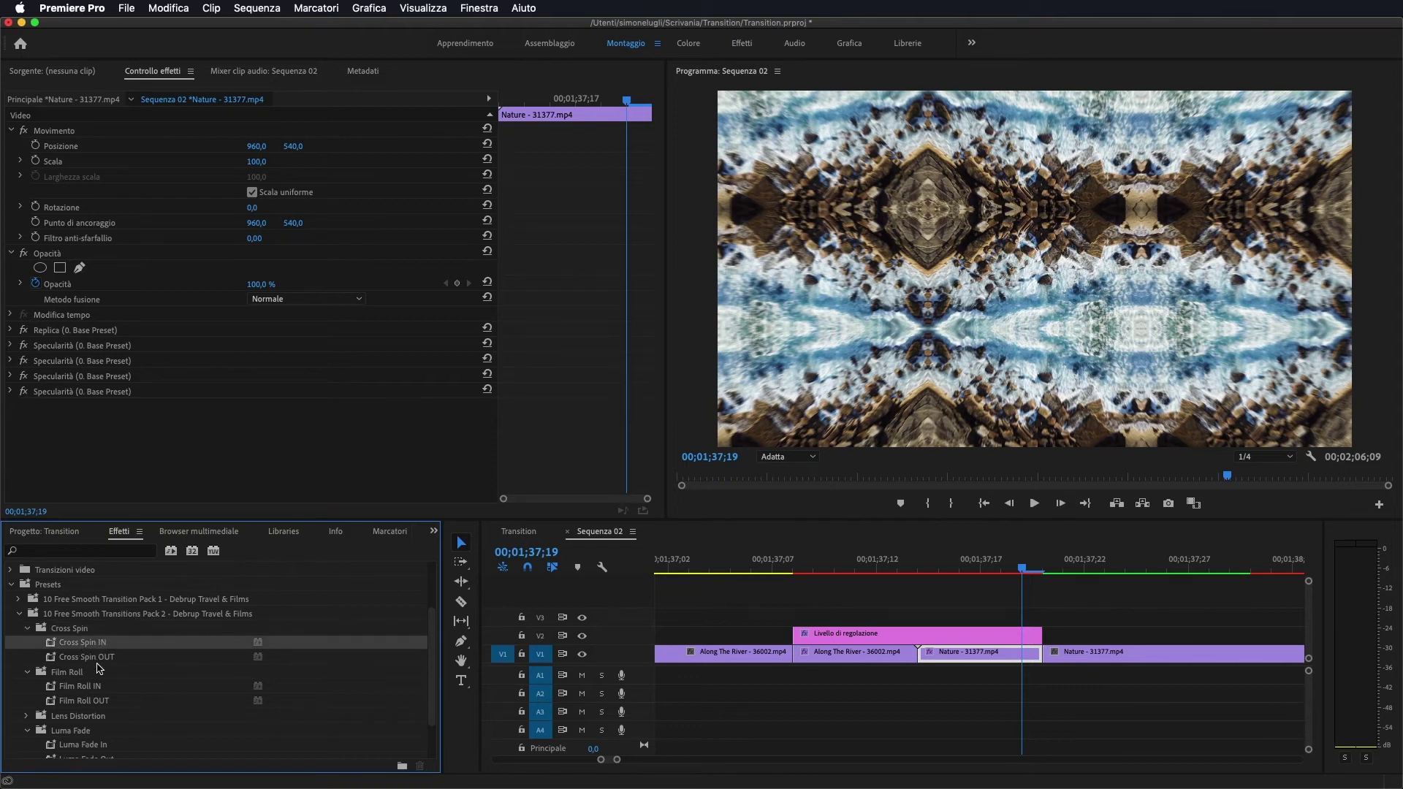
{"action": "left_click", "coordinate": [99, 662]}
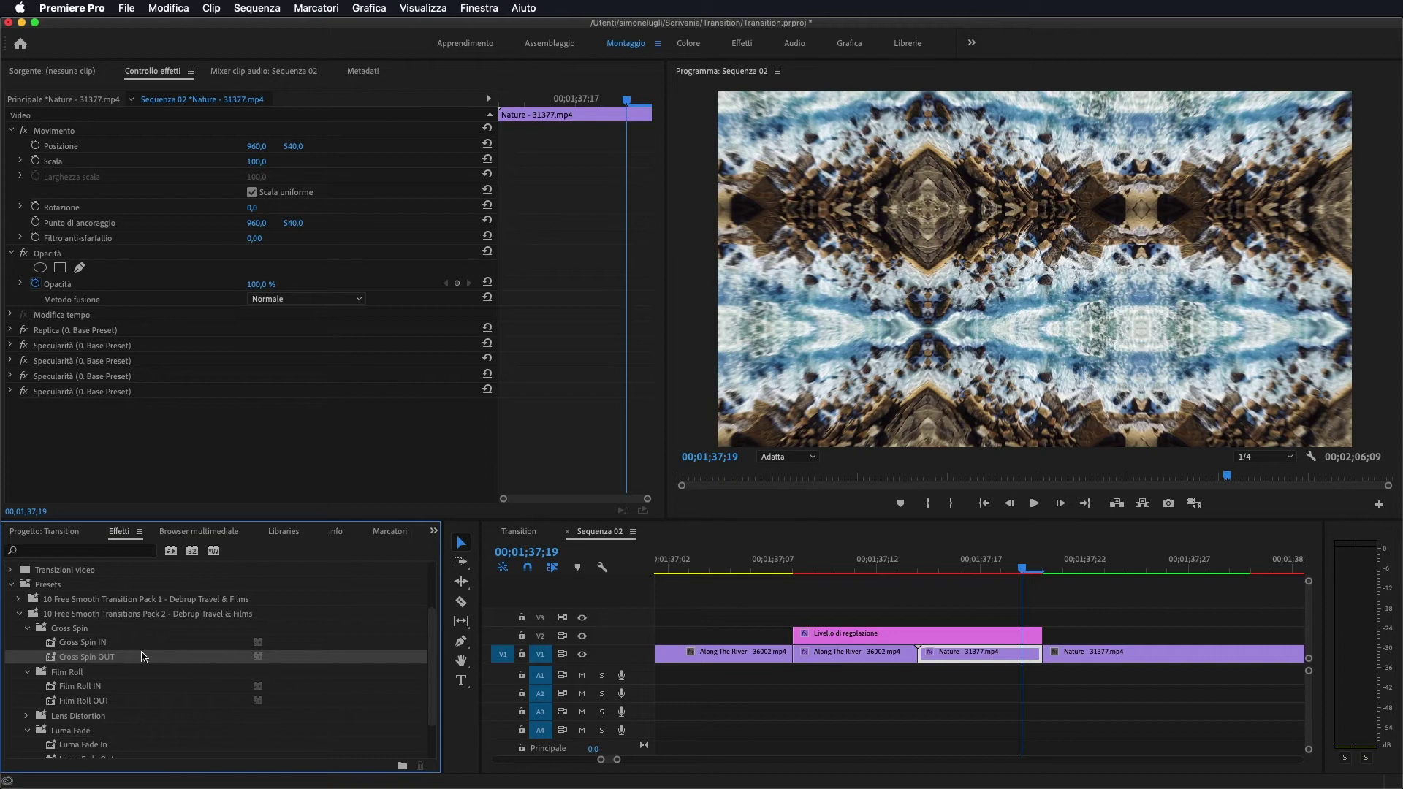
- Add Ocean - 43404.mp4 to V1 in the empty area after the Nature clip, with Along The River - 36002.mp4 directly after it
{"action": "scroll", "coordinate": [996, 566], "scroll_direction": "down", "scroll_amount": 10}
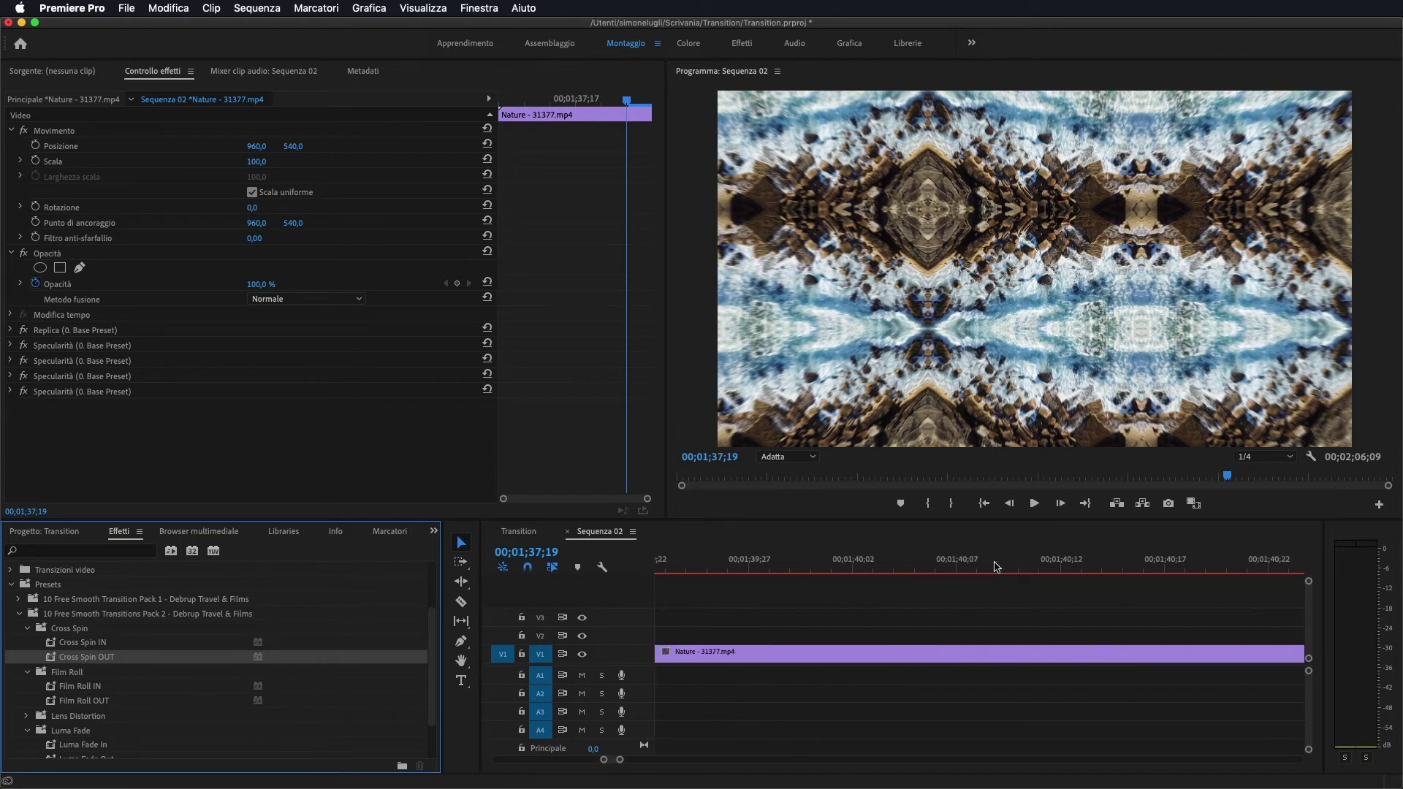
{"action": "left_click_drag", "start_coordinate": [631, 761], "coordinate": [736, 765]}
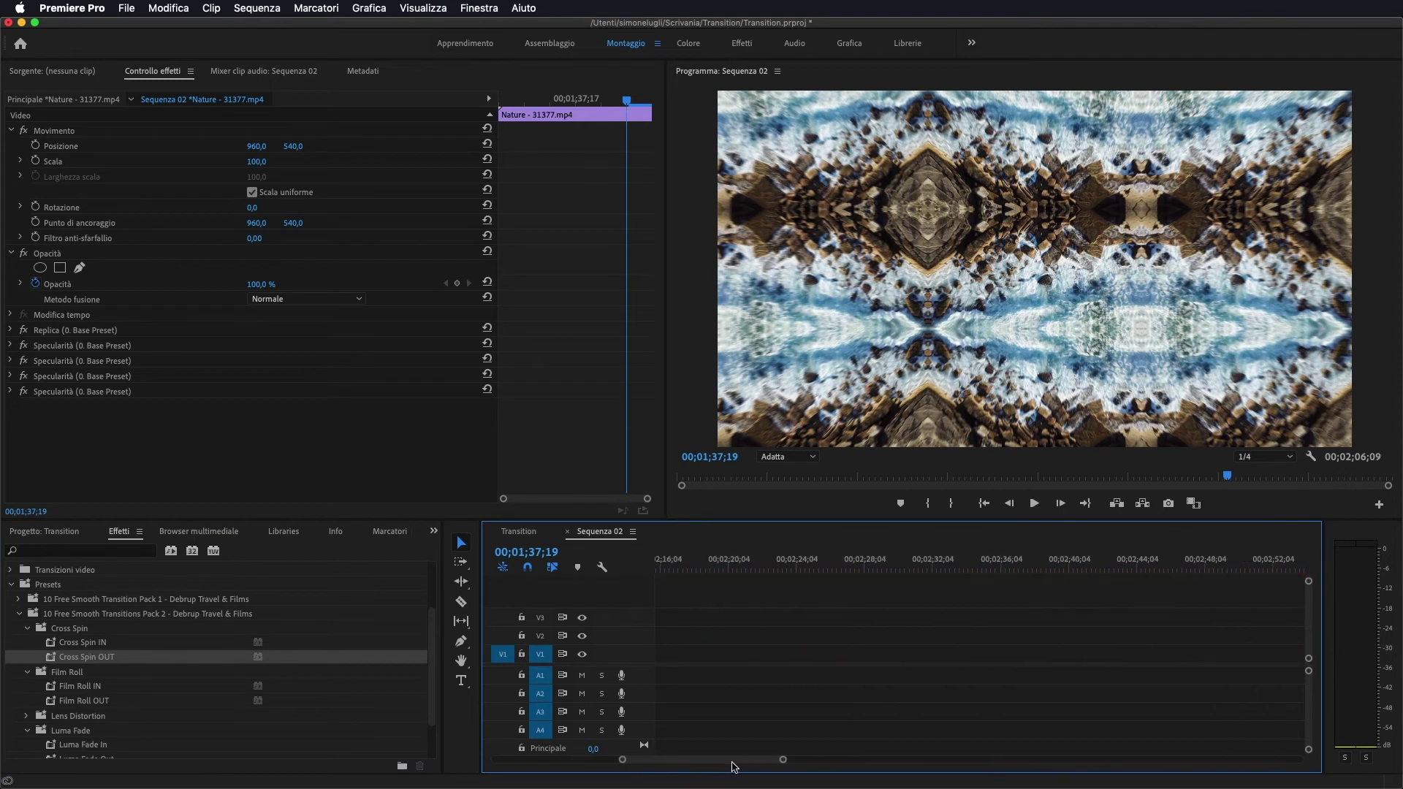
{"action": "left_click", "coordinate": [71, 534]}
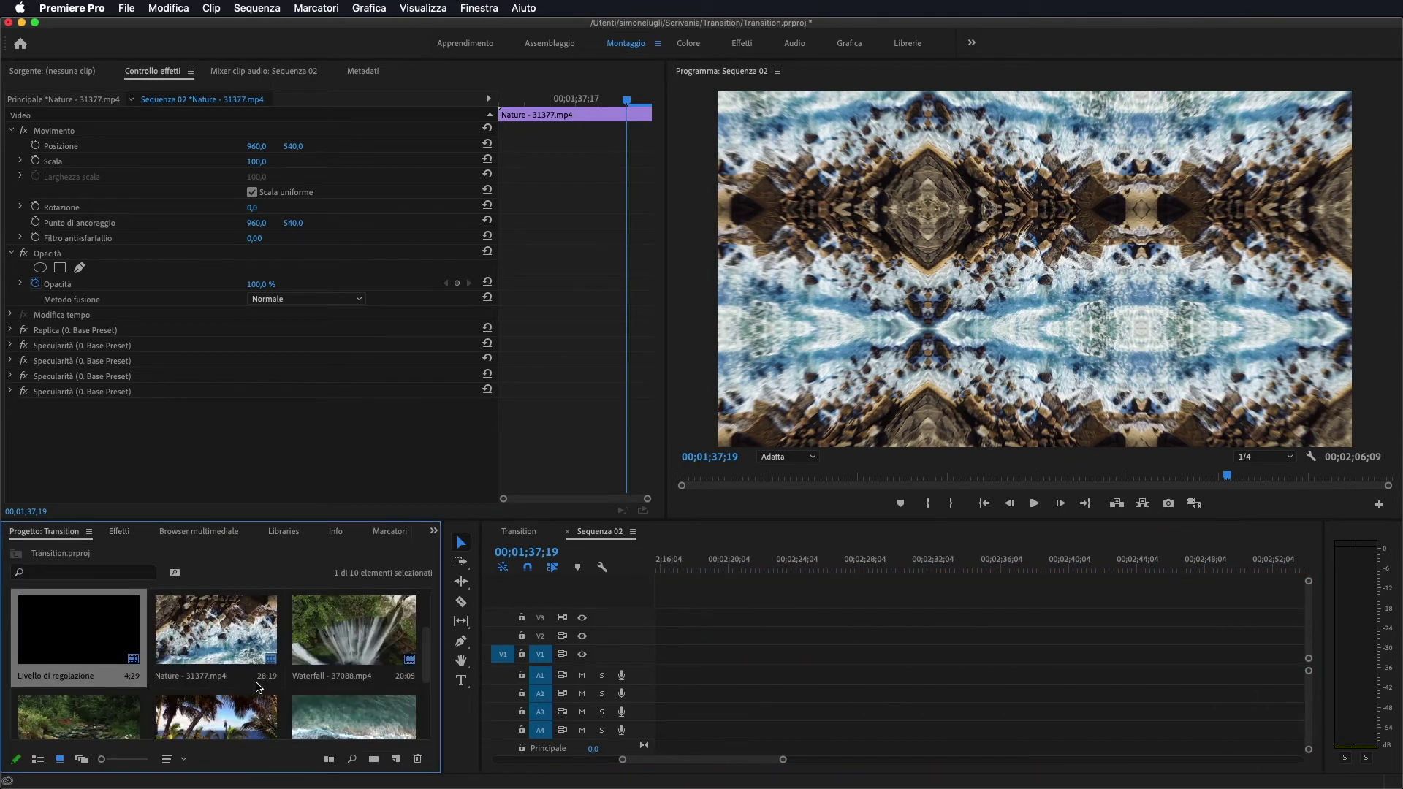
{"action": "scroll", "coordinate": [255, 677], "scroll_direction": "down", "scroll_amount": 3}
{"action": "left_click_drag", "start_coordinate": [223, 647], "coordinate": [672, 685]}
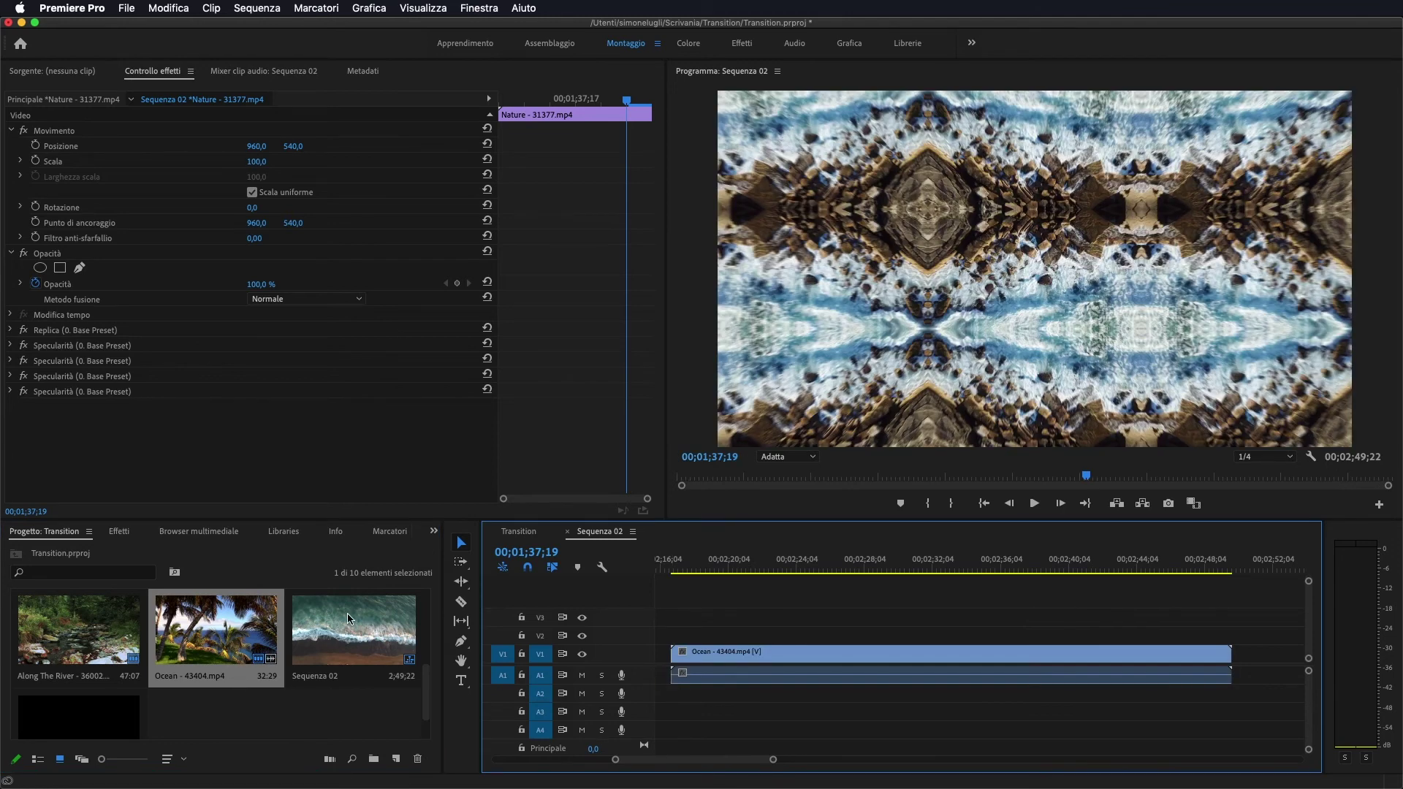
{"action": "scroll", "coordinate": [330, 611], "scroll_direction": "up", "scroll_amount": 2}
{"action": "left_click_drag", "start_coordinate": [81, 680], "coordinate": [1242, 661]}
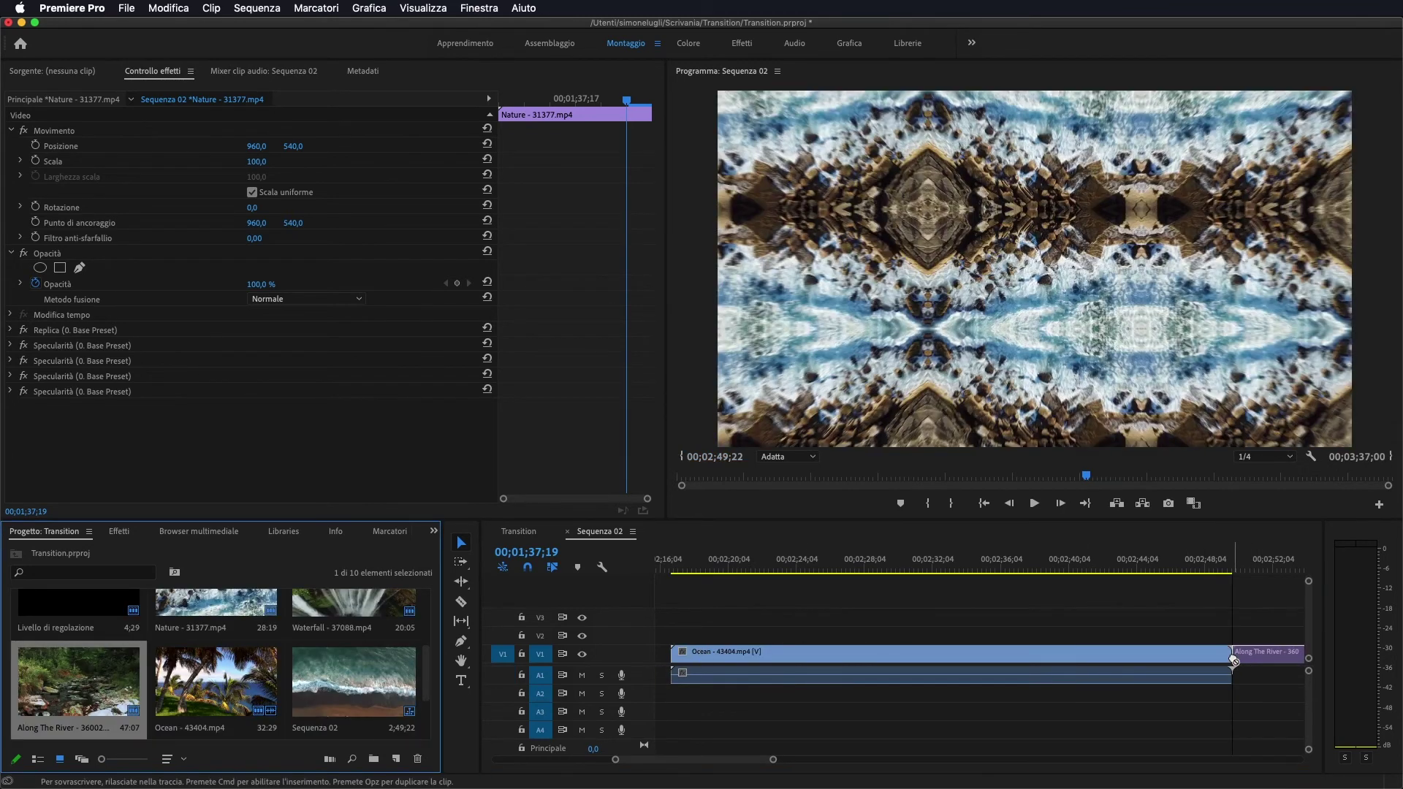
- Position the playhead at the cut between the Ocean and Along The River clips, at 00;02;49;22
{"action": "left_click", "coordinate": [1232, 568]}
{"action": "left_click_drag", "start_coordinate": [763, 760], "coordinate": [675, 761]}
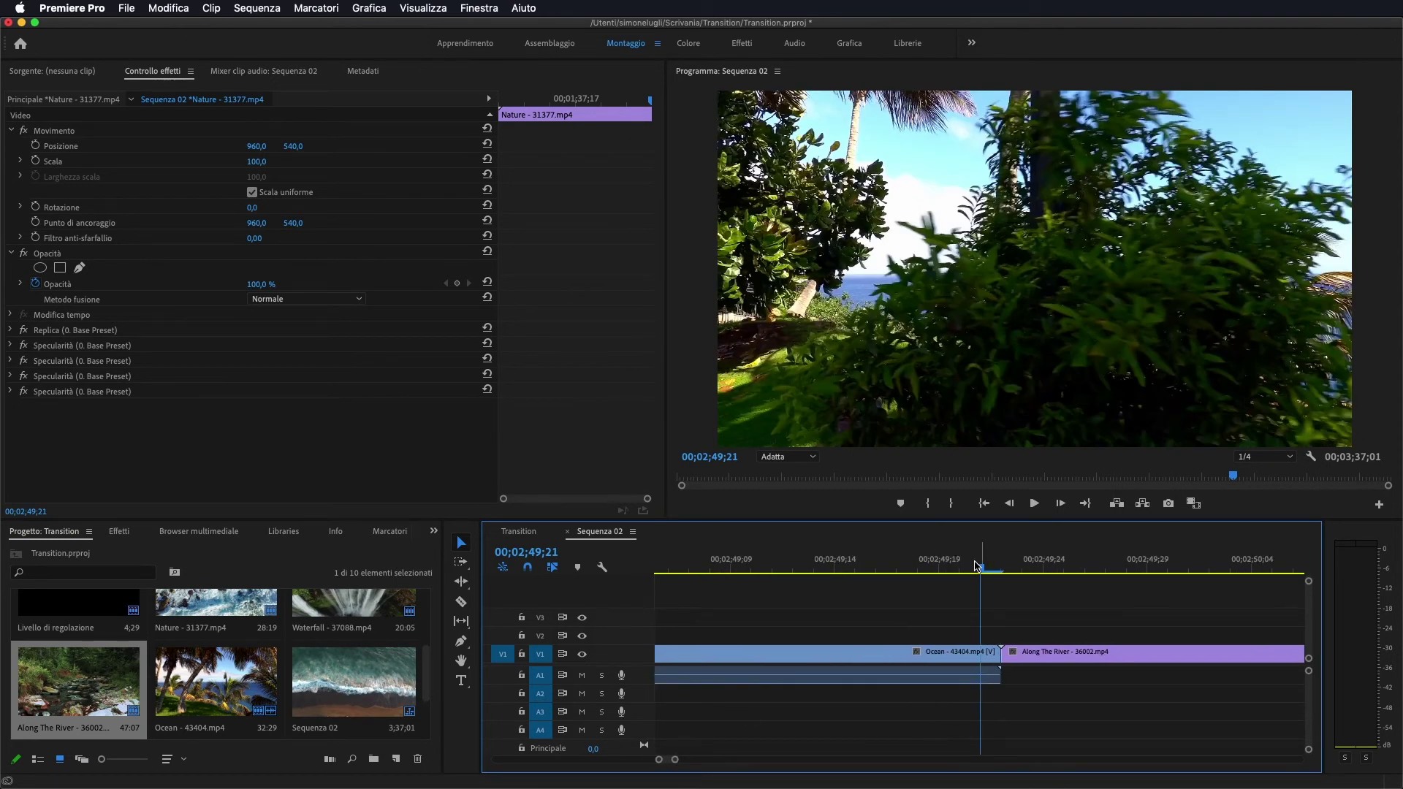
{"action": "left_click_drag", "start_coordinate": [982, 570], "coordinate": [996, 566]}
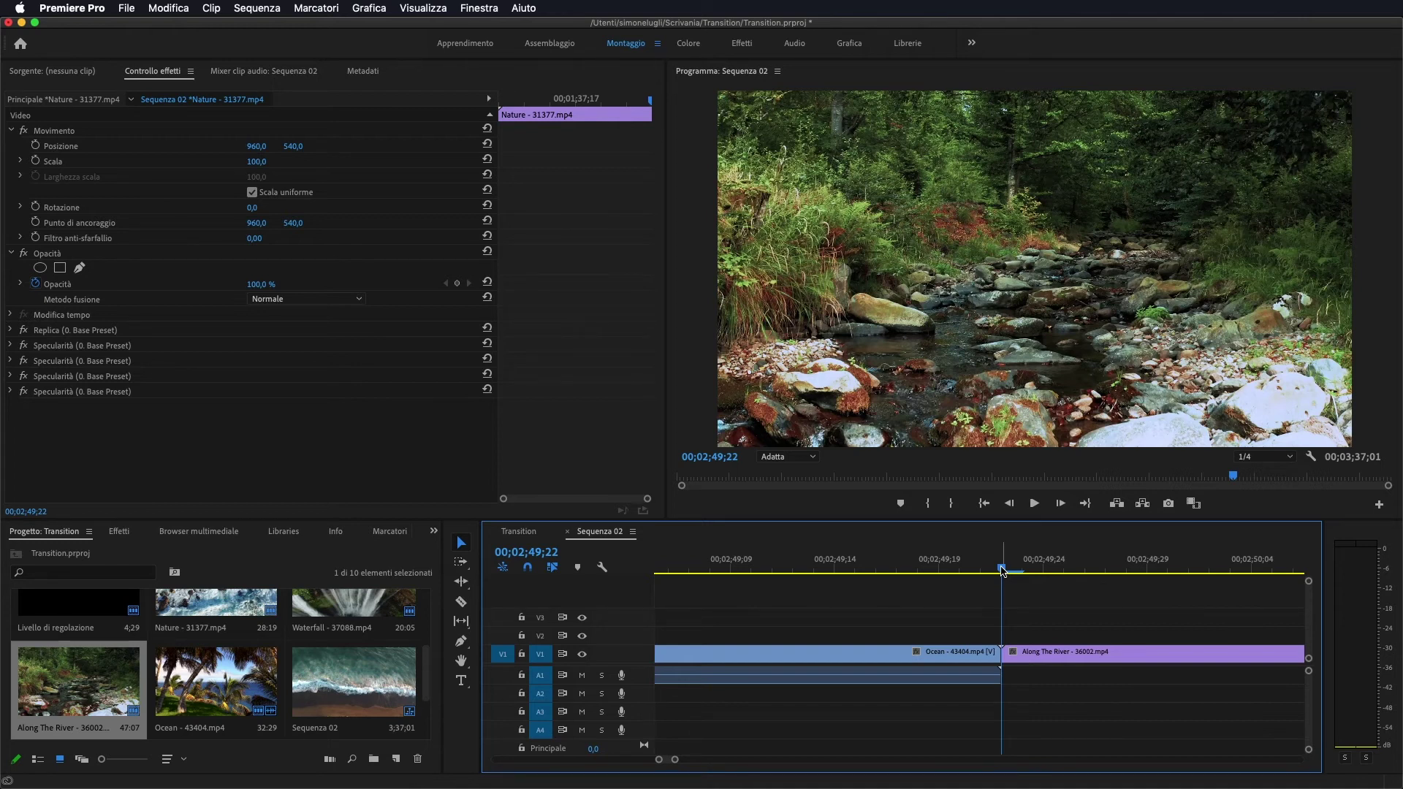
- Split the Ocean clip on V1 at 00;02;49;13, nine frames before its cut with Along The River
{"action": "key", "text": "Left"}
{"action": "key", "text": "Left"}
{"action": "key", "text": "Left"}
{"action": "key", "text": "Left"}
{"action": "key", "text": "Left"}
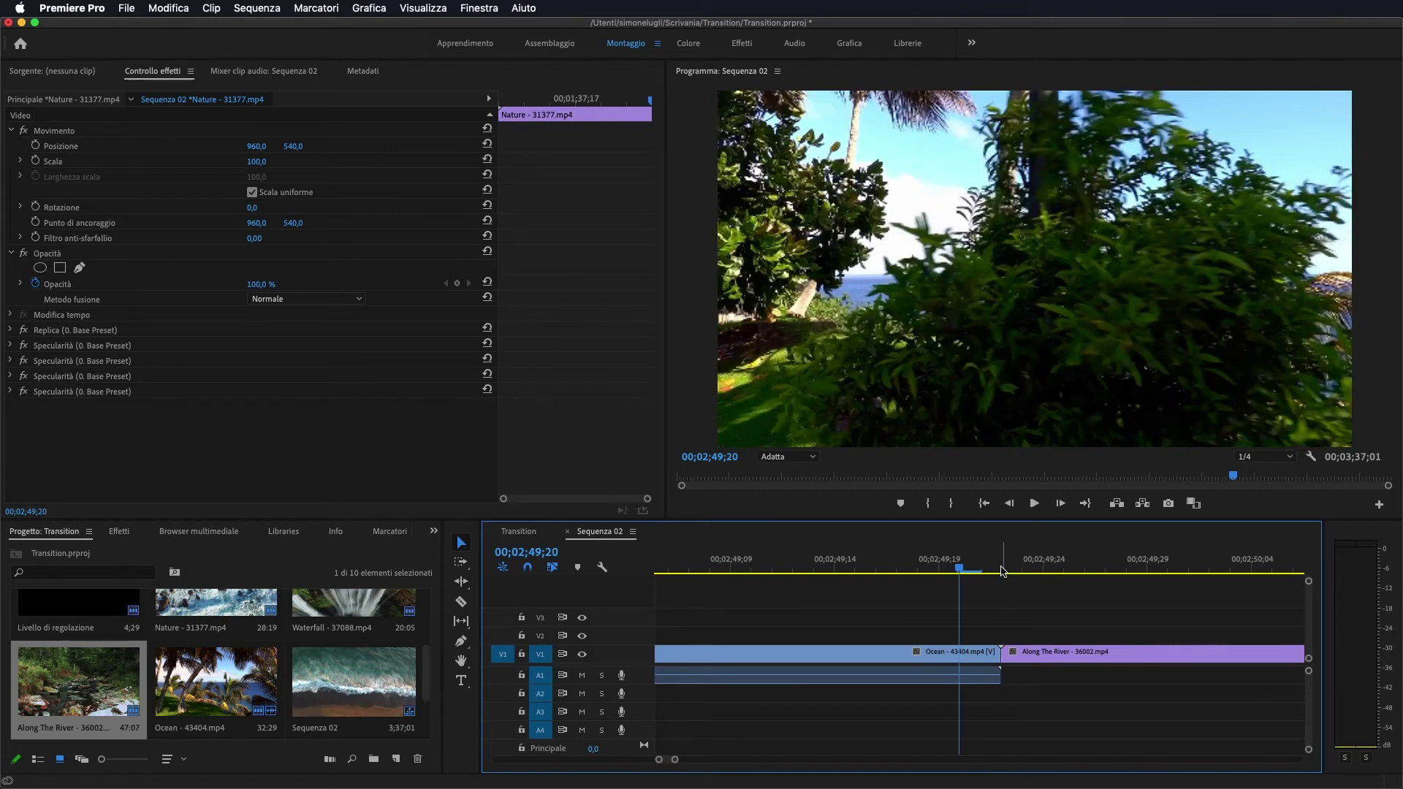
{"action": "key", "text": "Left"}
{"action": "key", "text": "Left"}
{"action": "key", "text": "Left"}
{"action": "key", "text": "Left"}
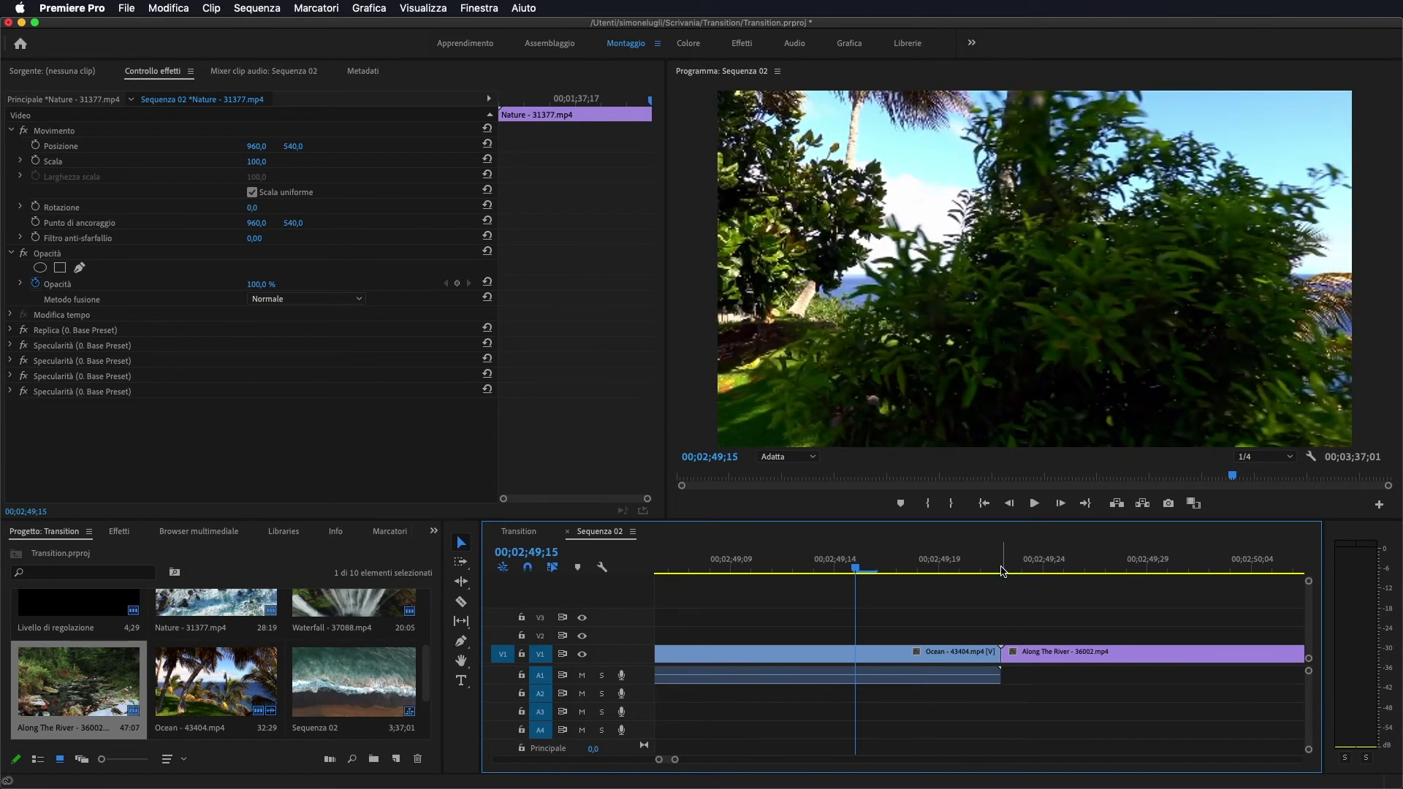
{"action": "key", "text": "c"}
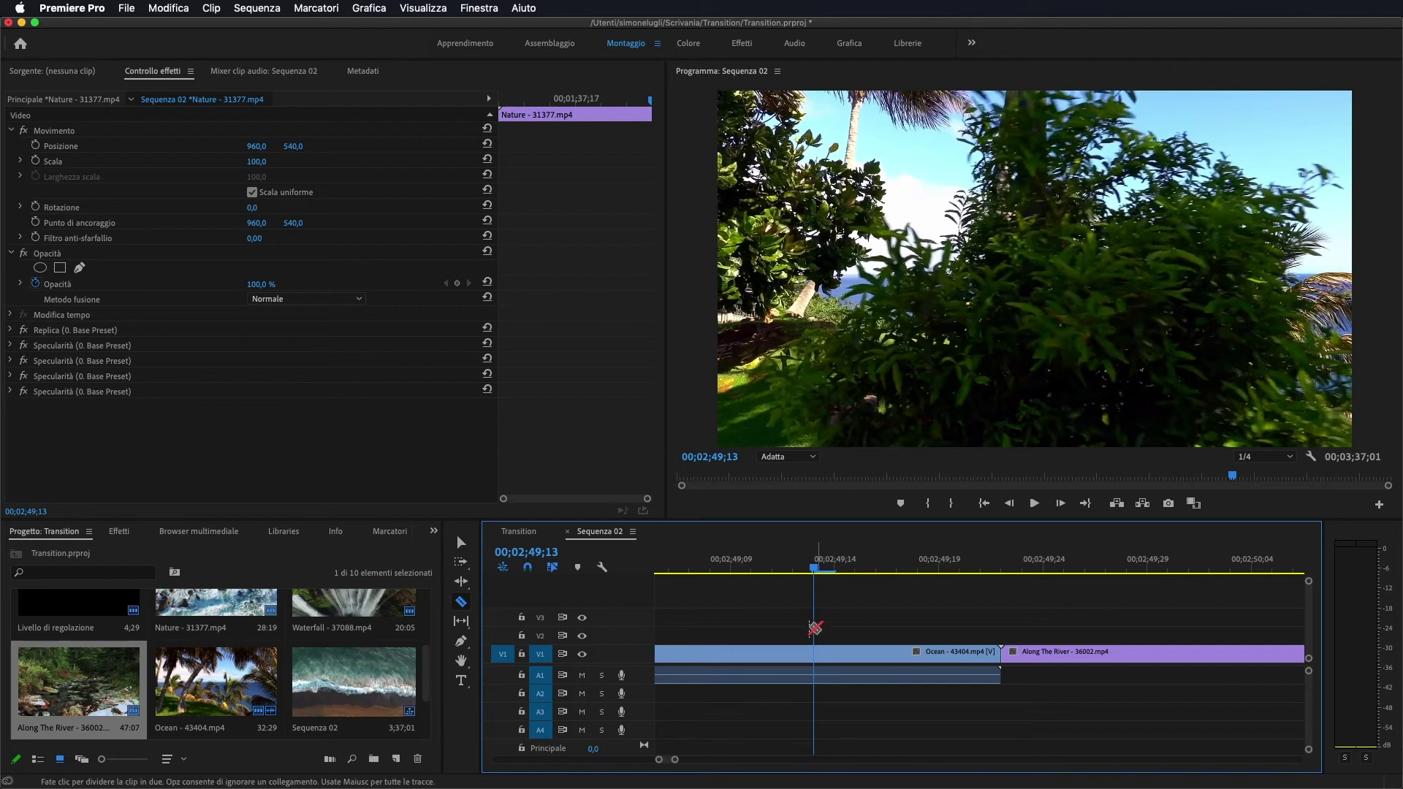
{"action": "left_click", "coordinate": [814, 653]}
- Move the playhead frame by frame past the Ocean cut into the Along The River clip, to 00;02;49;29
{"action": "key", "text": "Right"}
{"action": "key", "text": "Right"}
{"action": "key", "text": "Right"}
{"action": "key", "text": "Right"}
{"action": "key", "text": "Right"}
{"action": "key", "text": "Right"}
{"action": "key", "text": "Right"}
{"action": "key", "text": "Right"}
{"action": "key", "text": "Right"}
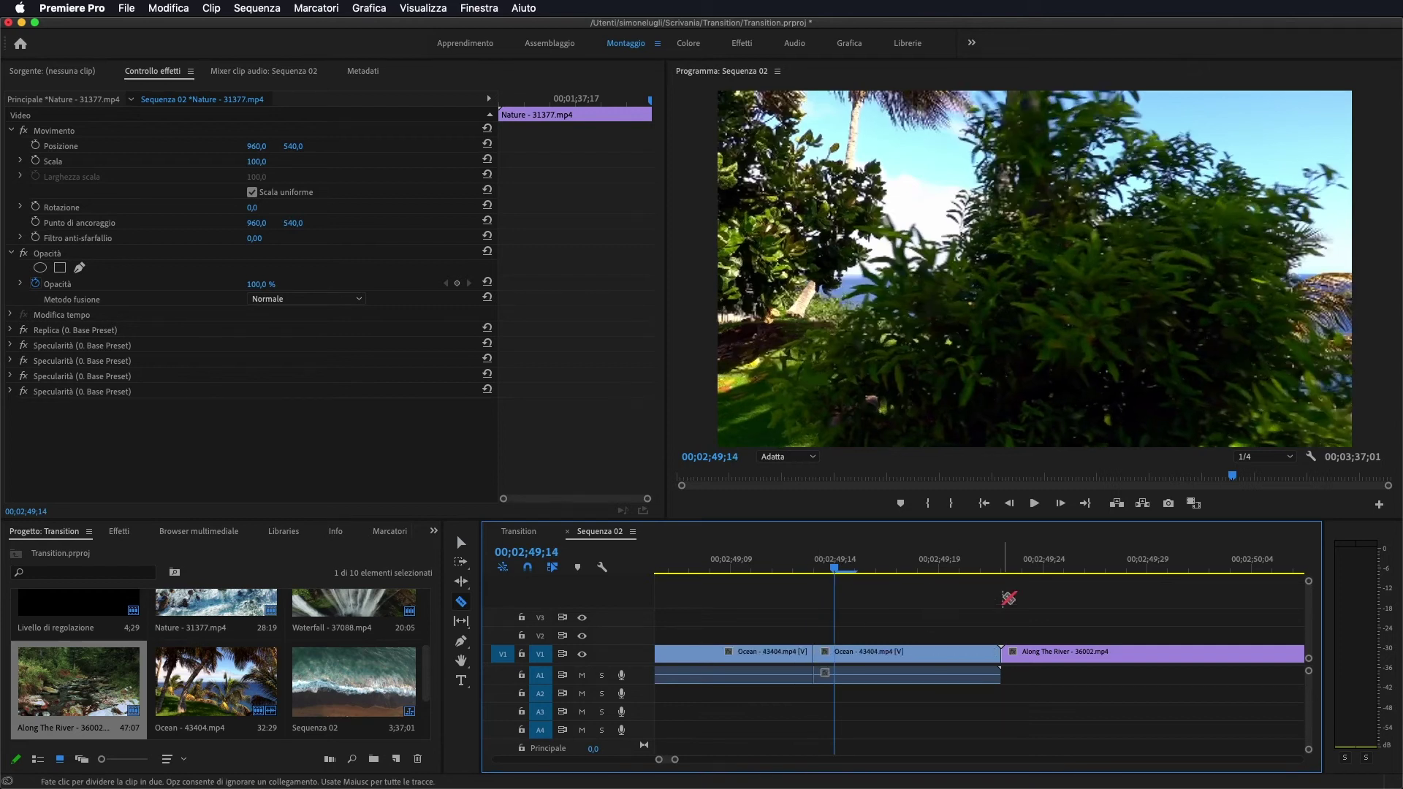
{"action": "key", "text": "Right"}
{"action": "key", "text": "Right"}
{"action": "key", "text": "Right"}
{"action": "key", "text": "Right"}
{"action": "key", "text": "Right"}
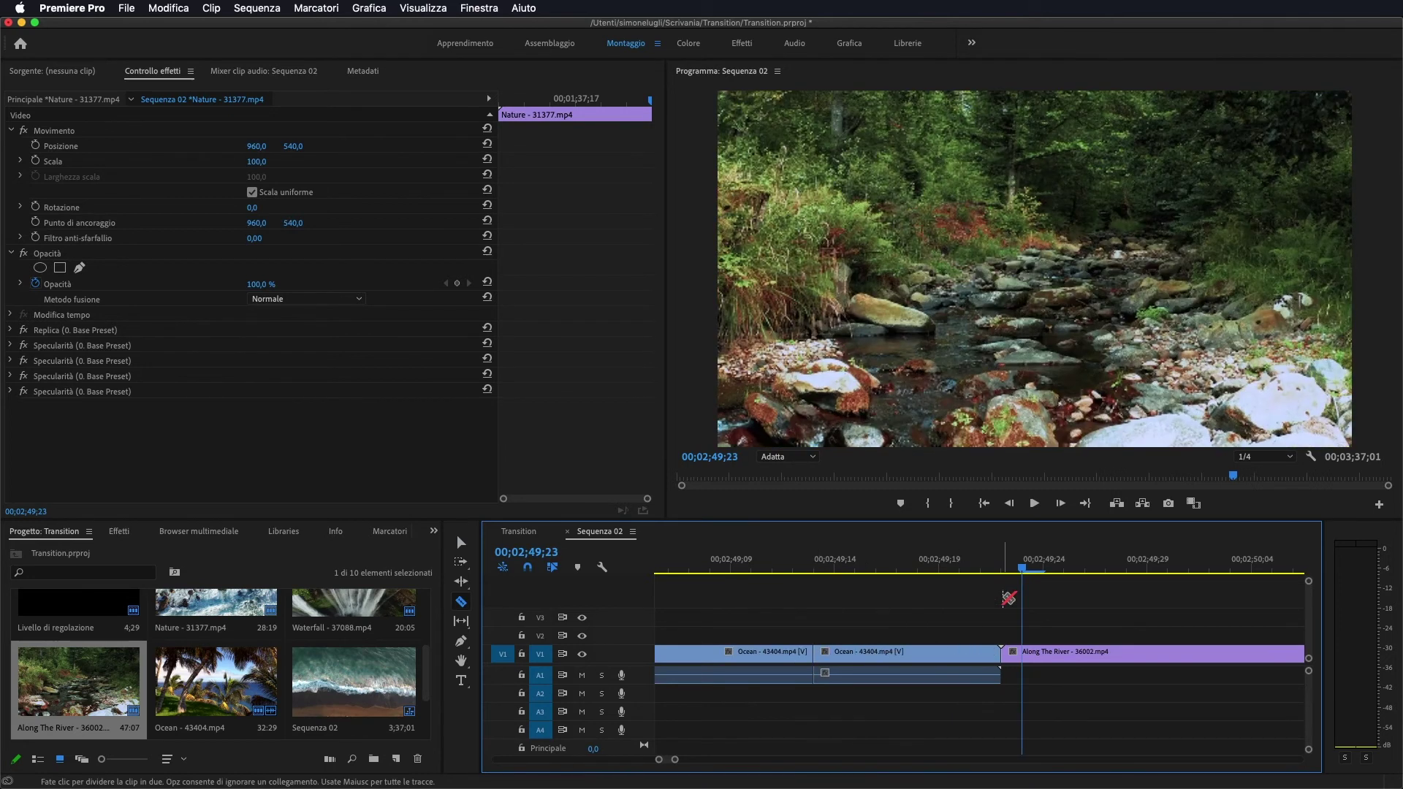
{"action": "key", "text": "Right"}
{"action": "key", "text": "Right"}
{"action": "key", "text": "Right"}
{"action": "key", "text": "Right"}
{"action": "key", "text": "Right"}
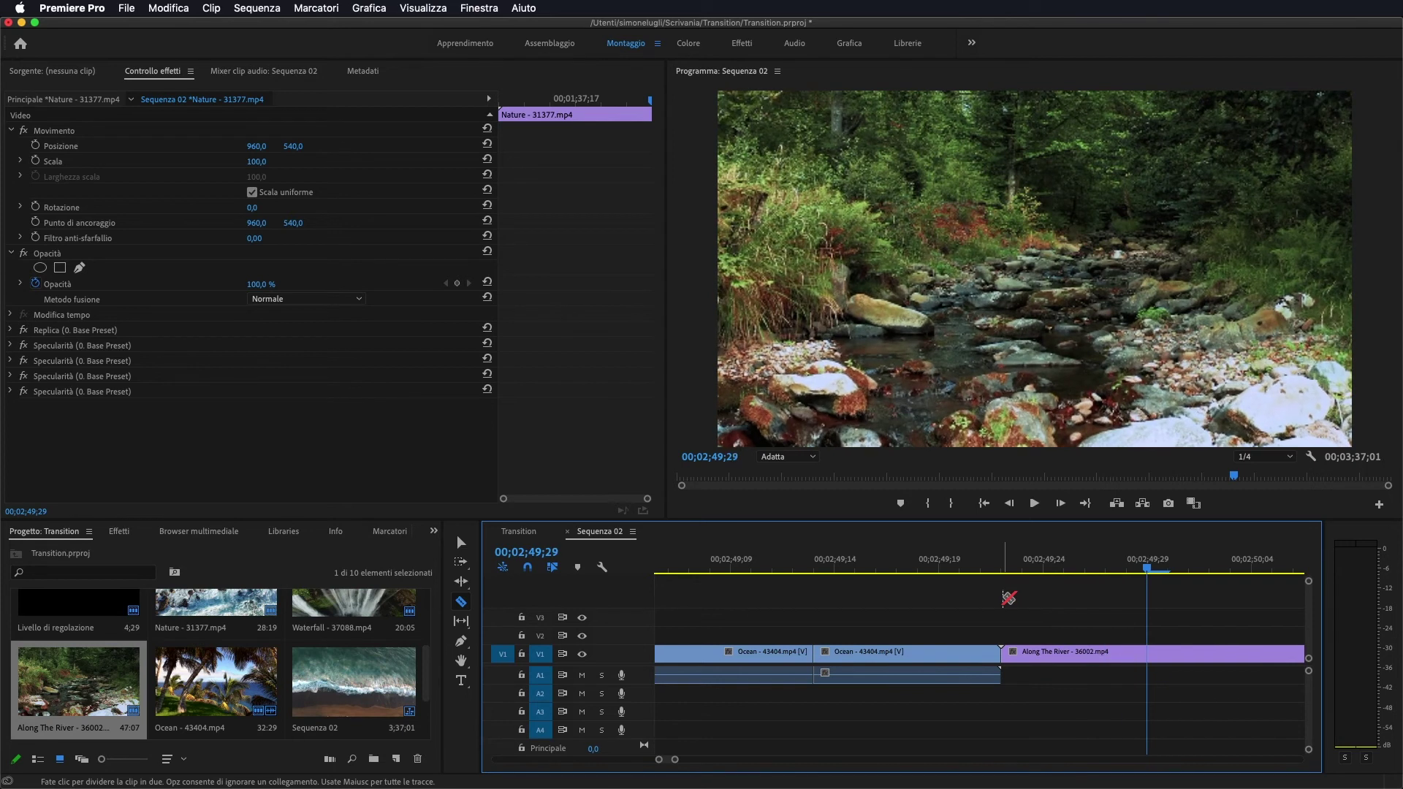
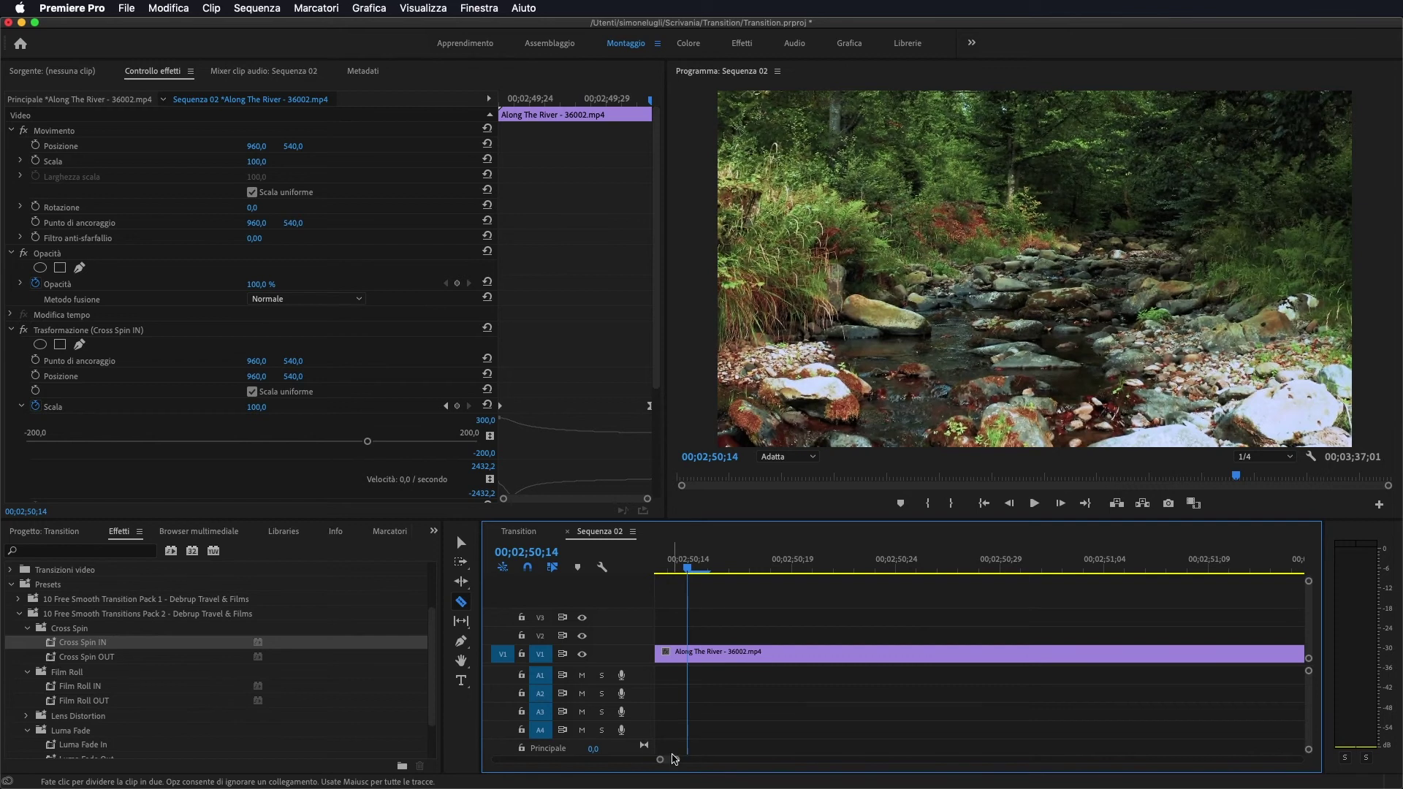
- Position the playhead at 00;02;50;01 near the end of the short Along The River segment and switch to the Selection tool
{"action": "left_click_drag", "start_coordinate": [676, 760], "coordinate": [748, 761]}
{"action": "left_click", "coordinate": [967, 571]}
{"action": "left_click_drag", "start_coordinate": [967, 571], "coordinate": [972, 575]}
{"action": "key", "text": "v"}
{"action": "left_click_drag", "start_coordinate": [769, 760], "coordinate": [704, 763]}
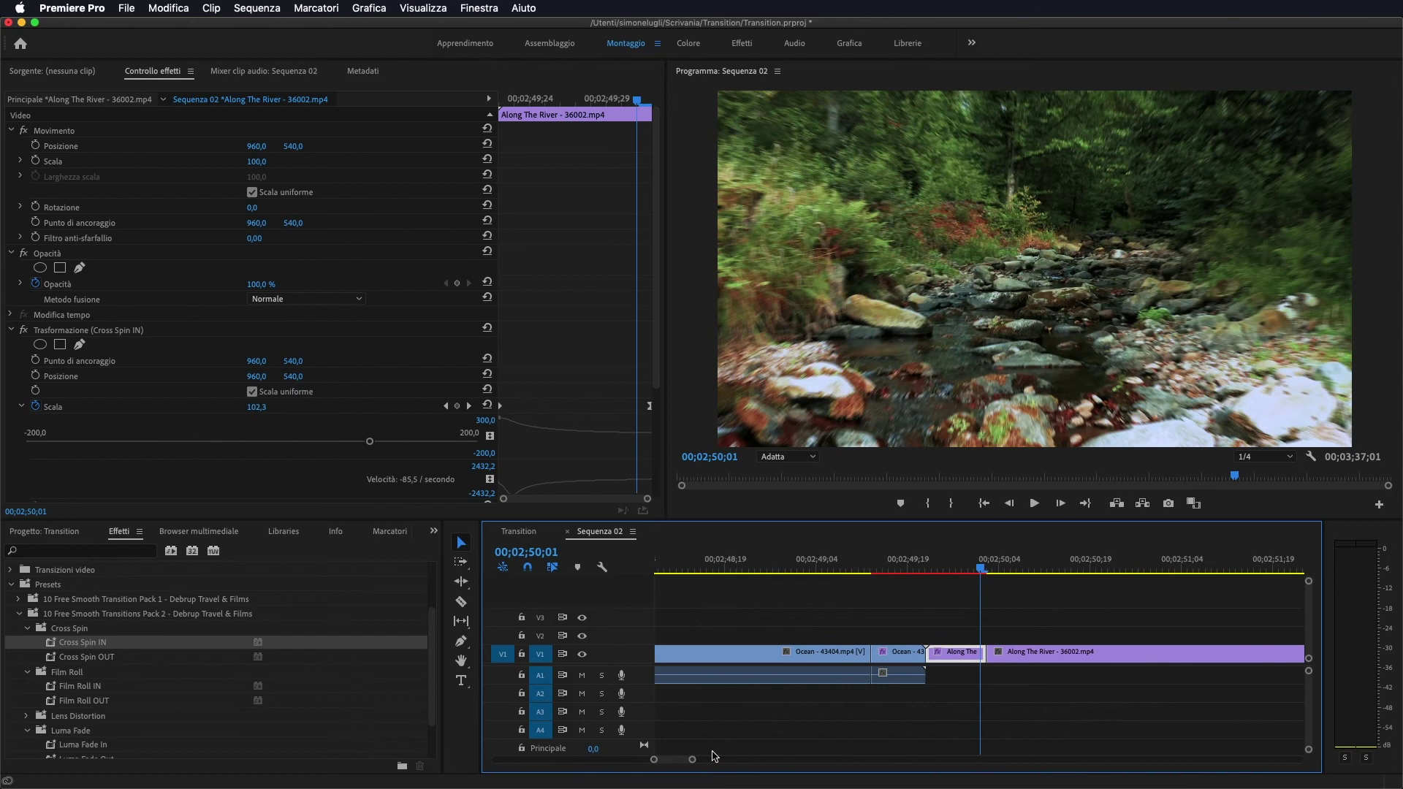
- Check the Cross Spin effects on the short Ocean and Along The River segments, and scrub through the transition to 00;02;50;00
{"action": "left_click", "coordinate": [909, 653]}
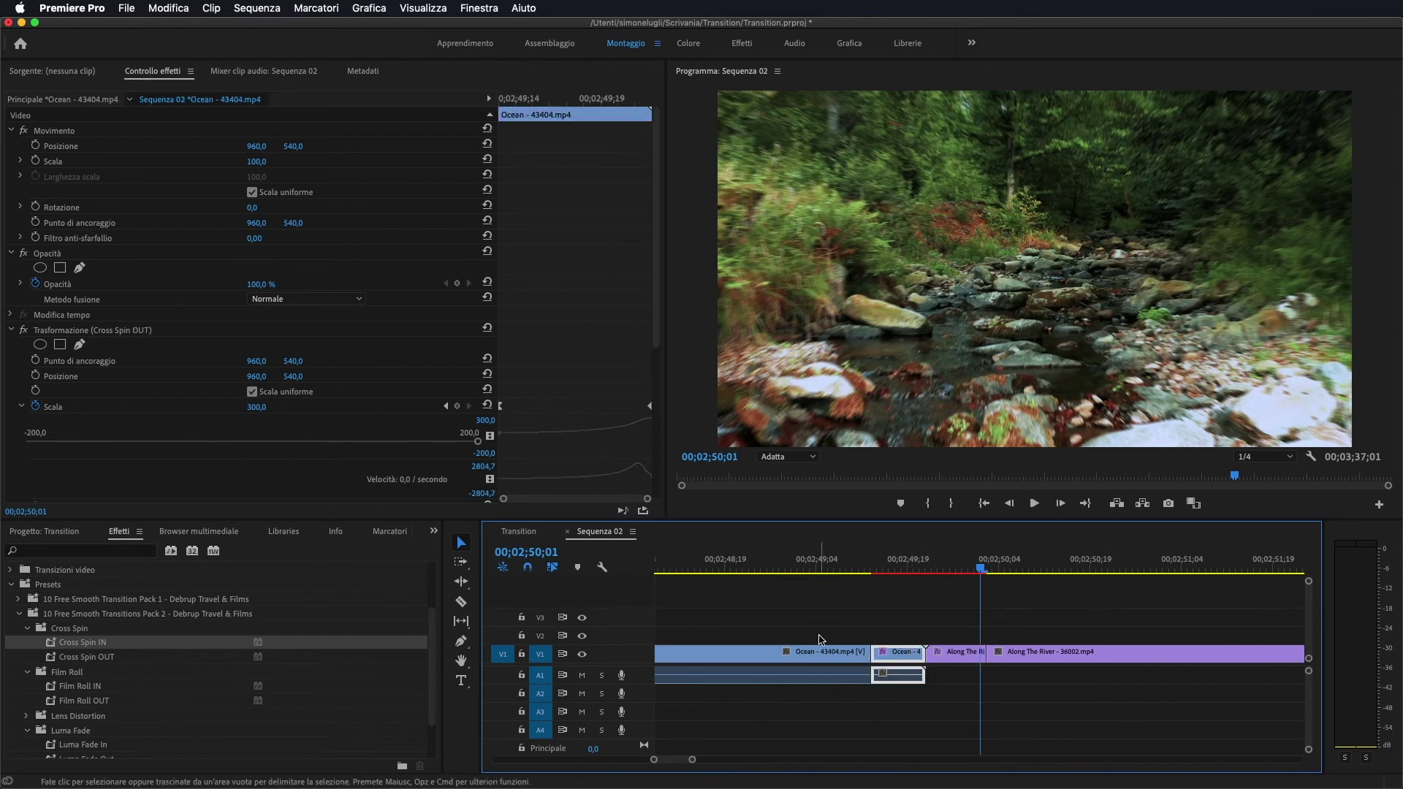
{"action": "left_click", "coordinate": [957, 653]}
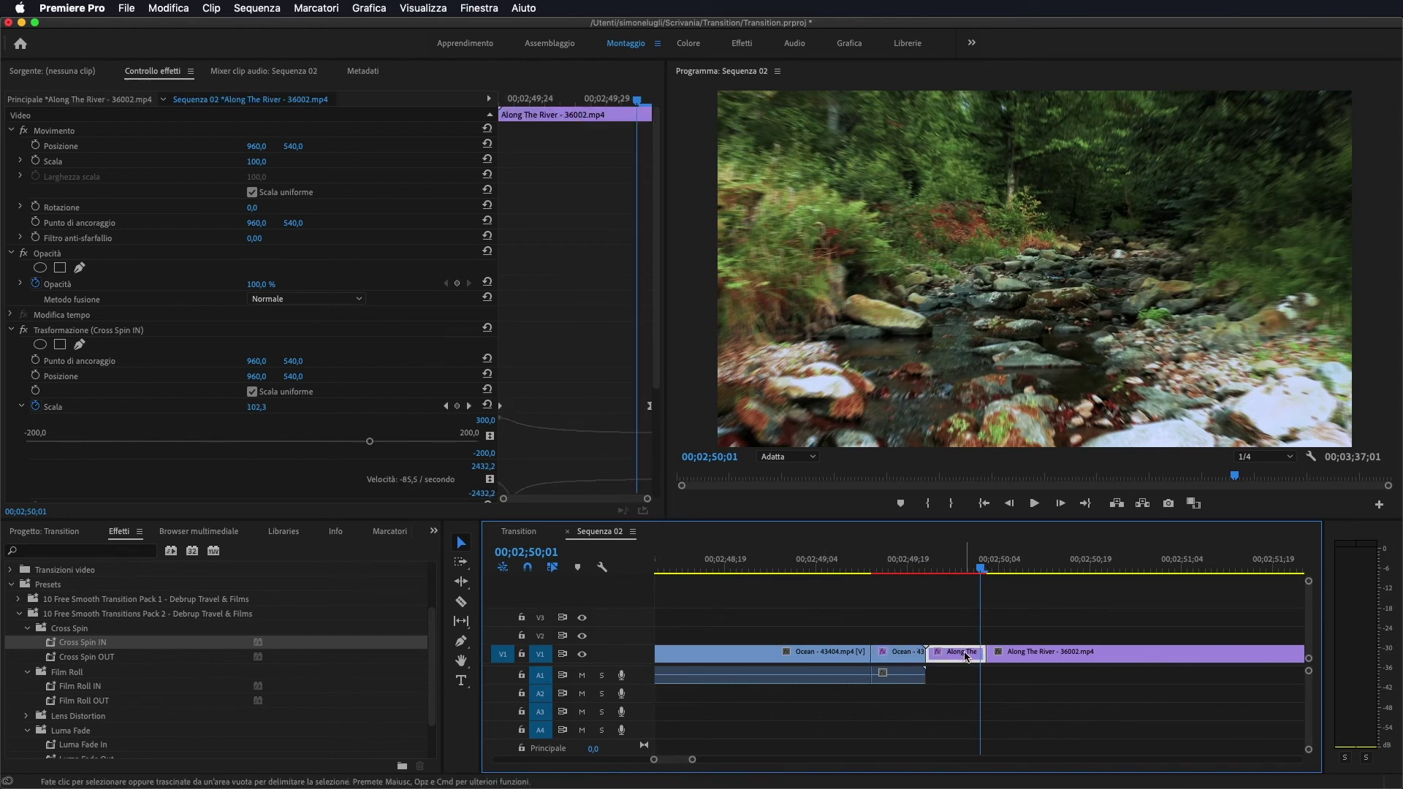
{"action": "left_click", "coordinate": [884, 646]}
{"action": "left_click_drag", "start_coordinate": [860, 558], "coordinate": [976, 572]}
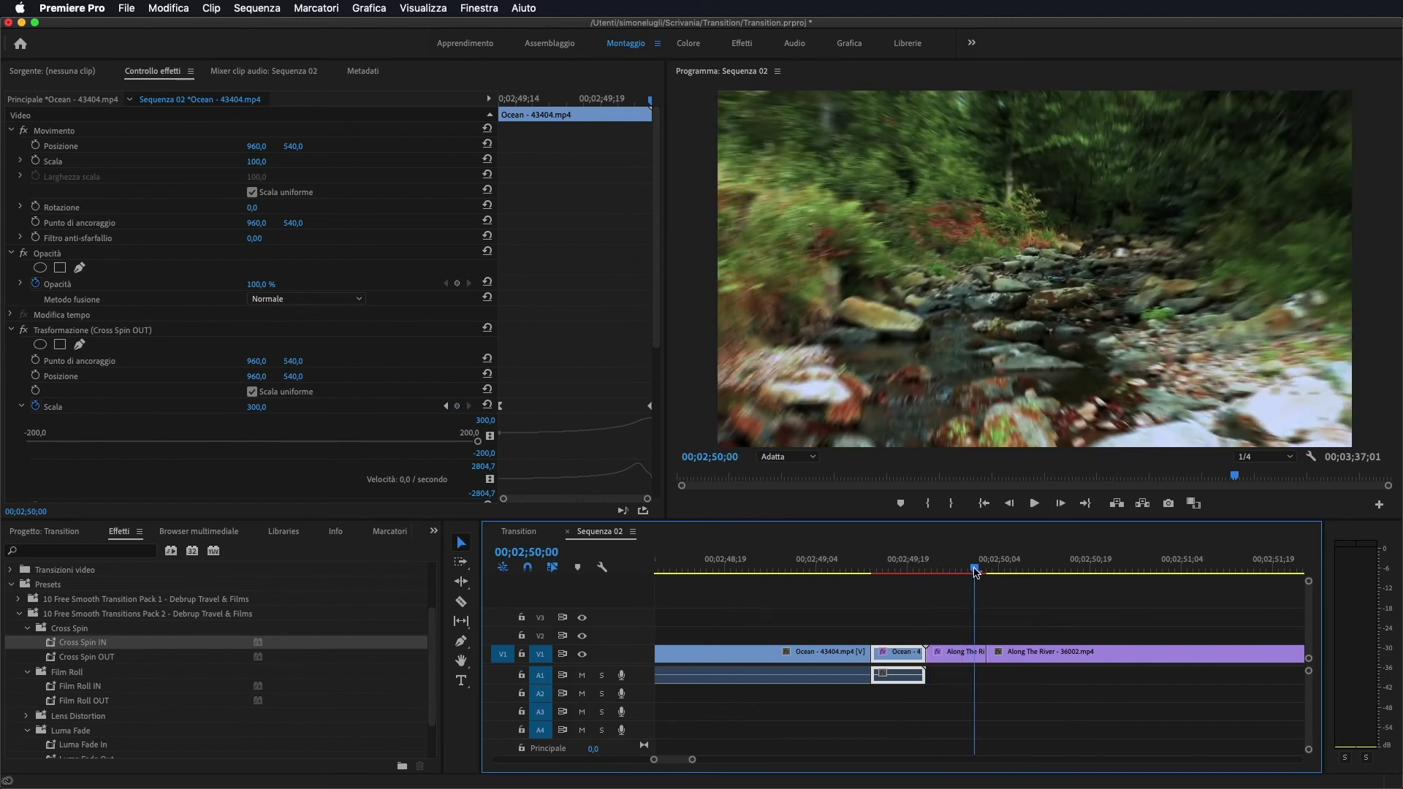
- Look through the Pack 2 presets and expand the Lens Distortion presets
{"action": "scroll", "coordinate": [140, 664], "scroll_direction": "down", "scroll_amount": 2}
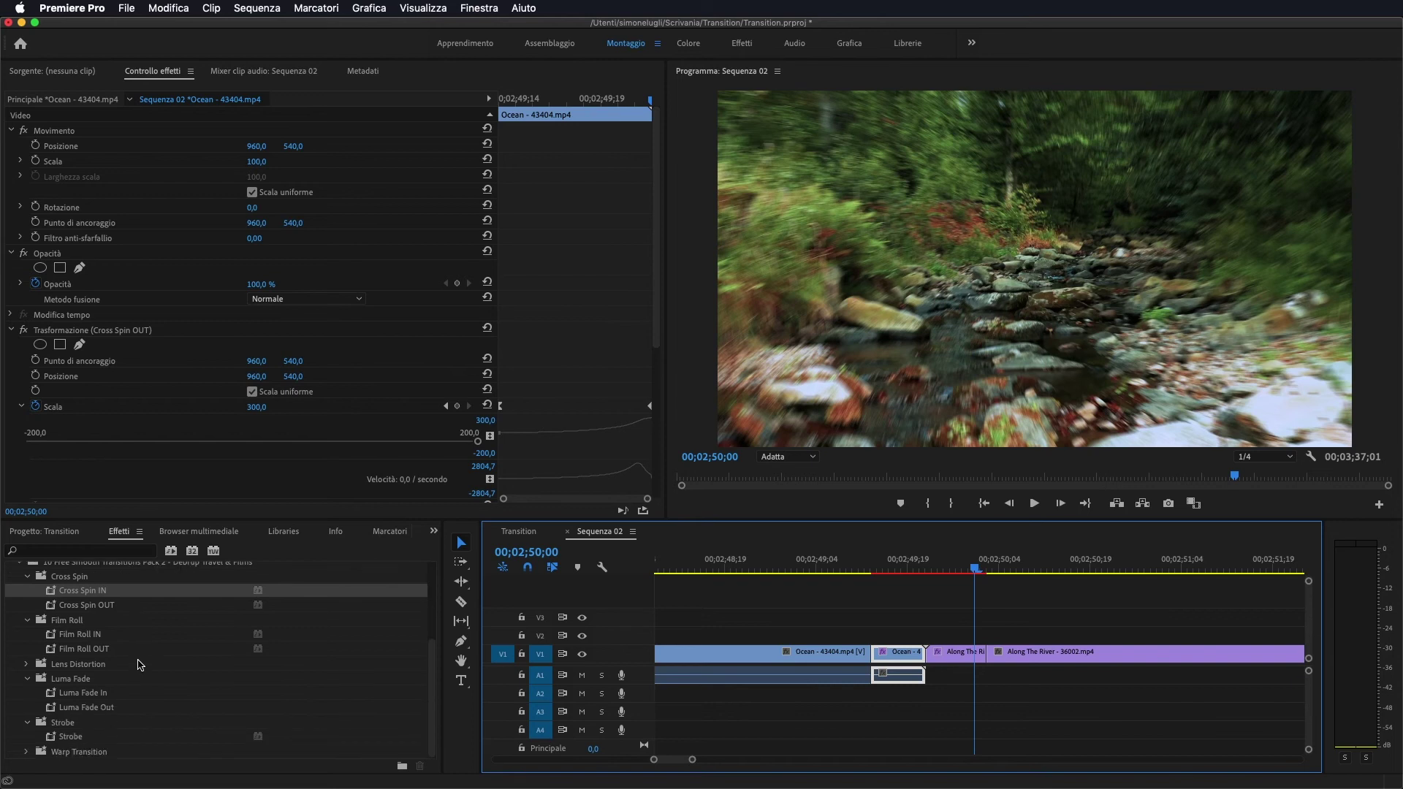
{"action": "scroll", "coordinate": [139, 662], "scroll_direction": "up", "scroll_amount": 5}
{"action": "scroll", "coordinate": [75, 692], "scroll_direction": "down", "scroll_amount": 4}
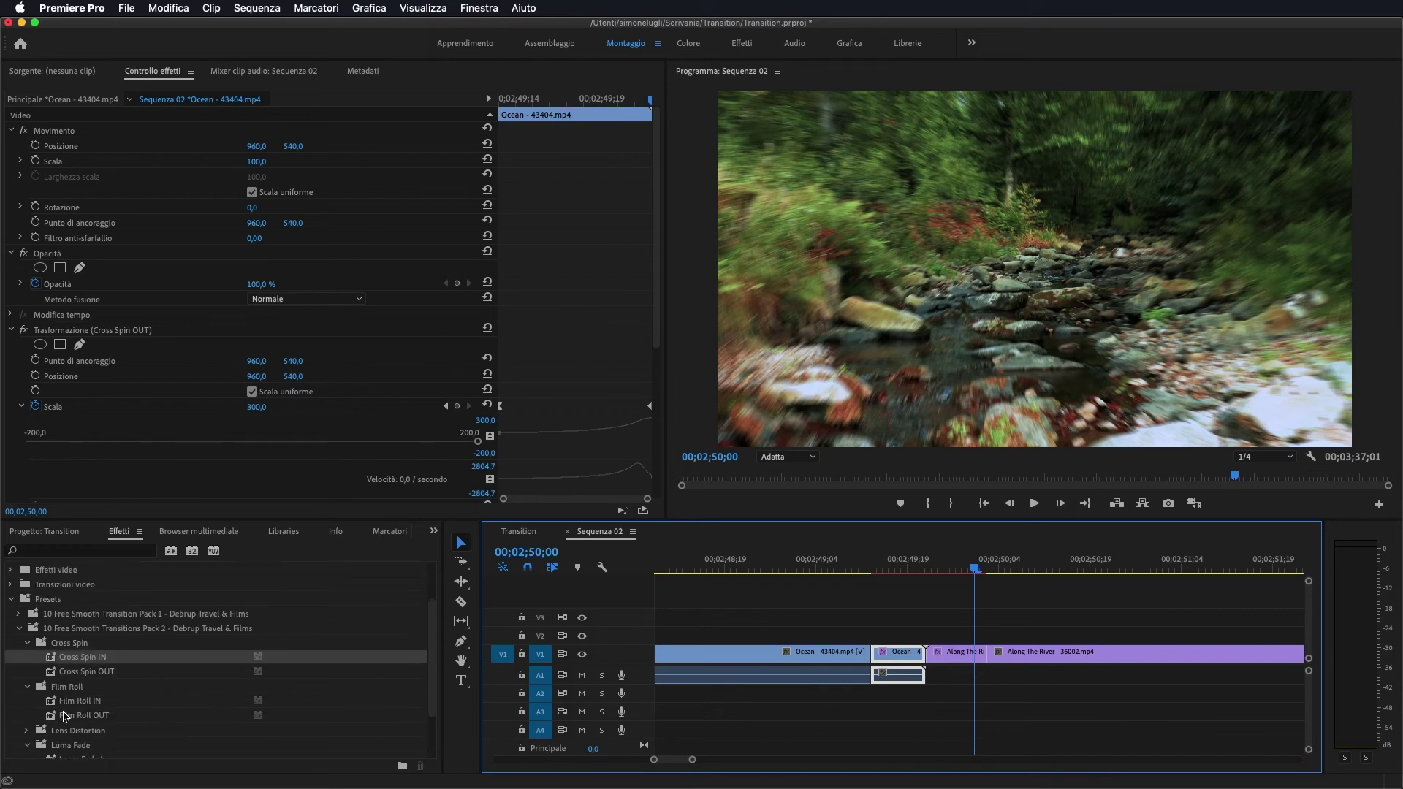
{"action": "left_click", "coordinate": [29, 704]}
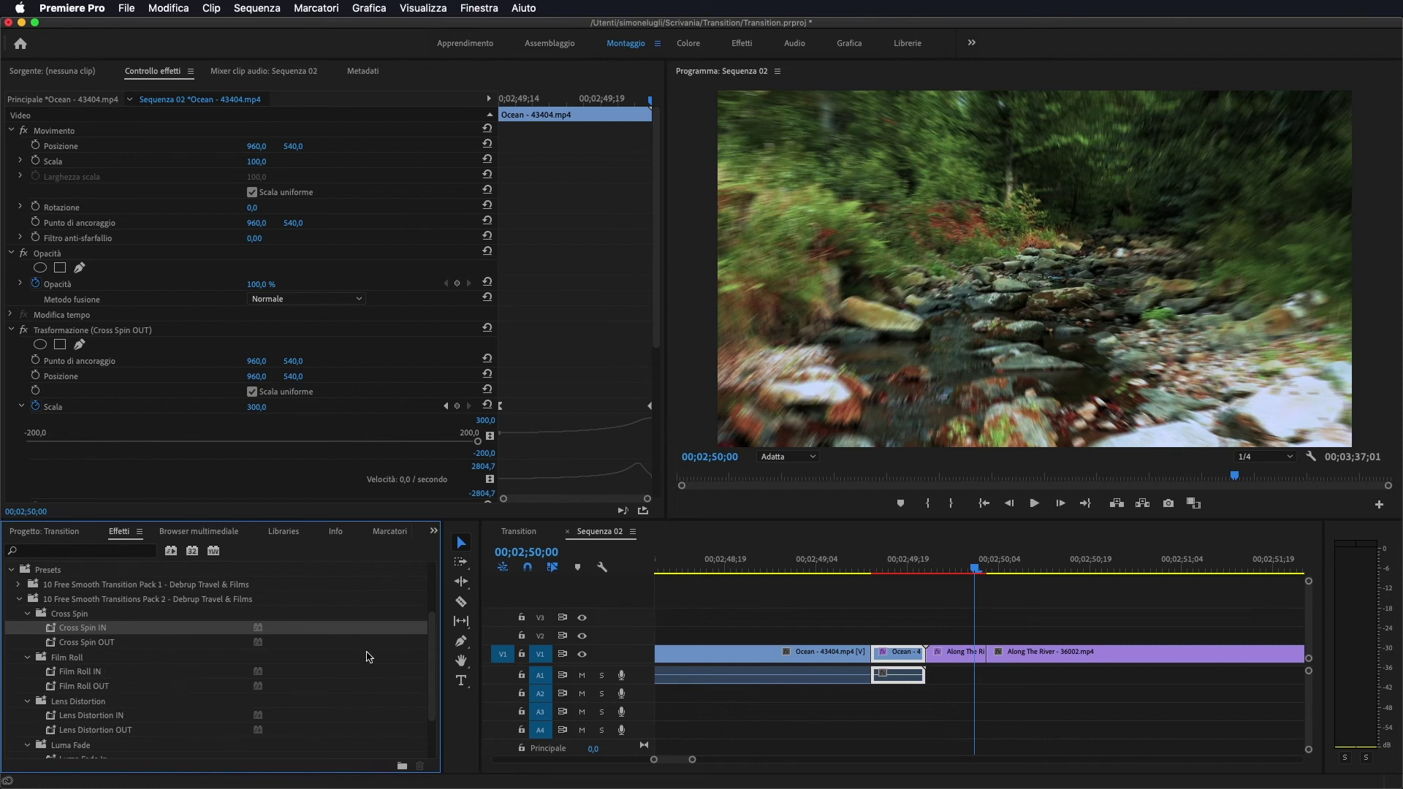
- Scrub to 00;02;49;26, select the short Along The River segment and examine the Film Roll IN and Film Roll OUT presets
{"action": "left_click_drag", "start_coordinate": [978, 570], "coordinate": [950, 607]}
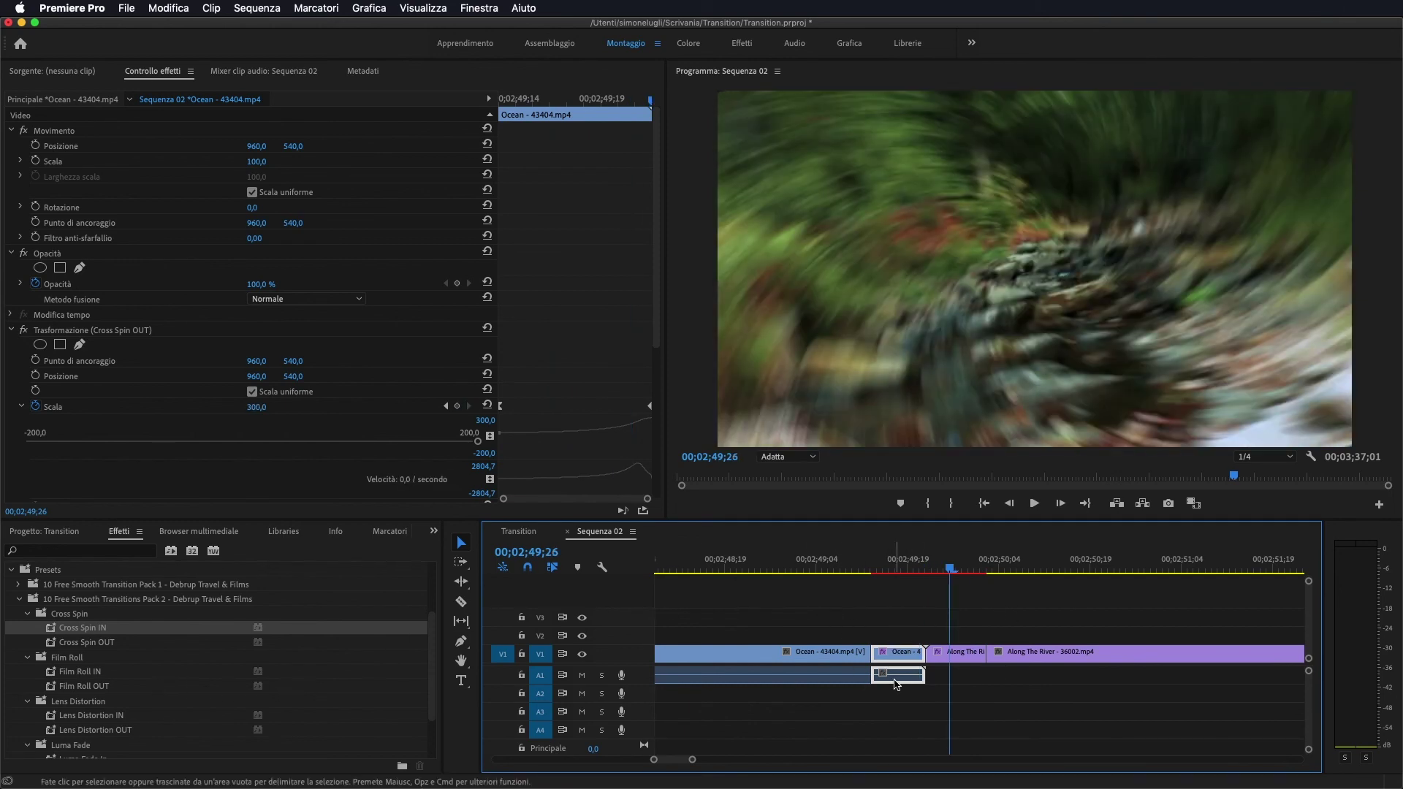
{"action": "left_click", "coordinate": [957, 652]}
{"action": "left_click", "coordinate": [96, 673]}
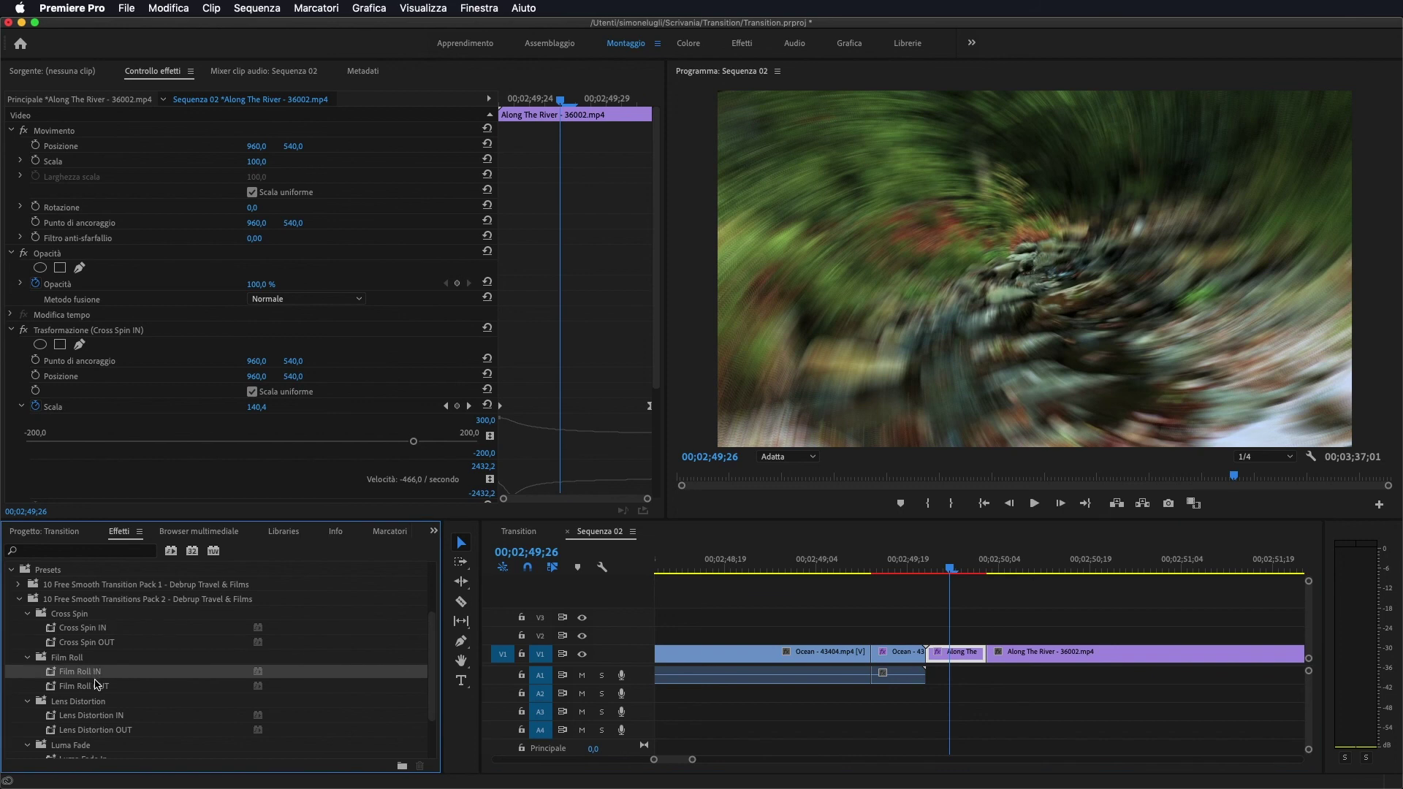
{"action": "left_click", "coordinate": [96, 684]}
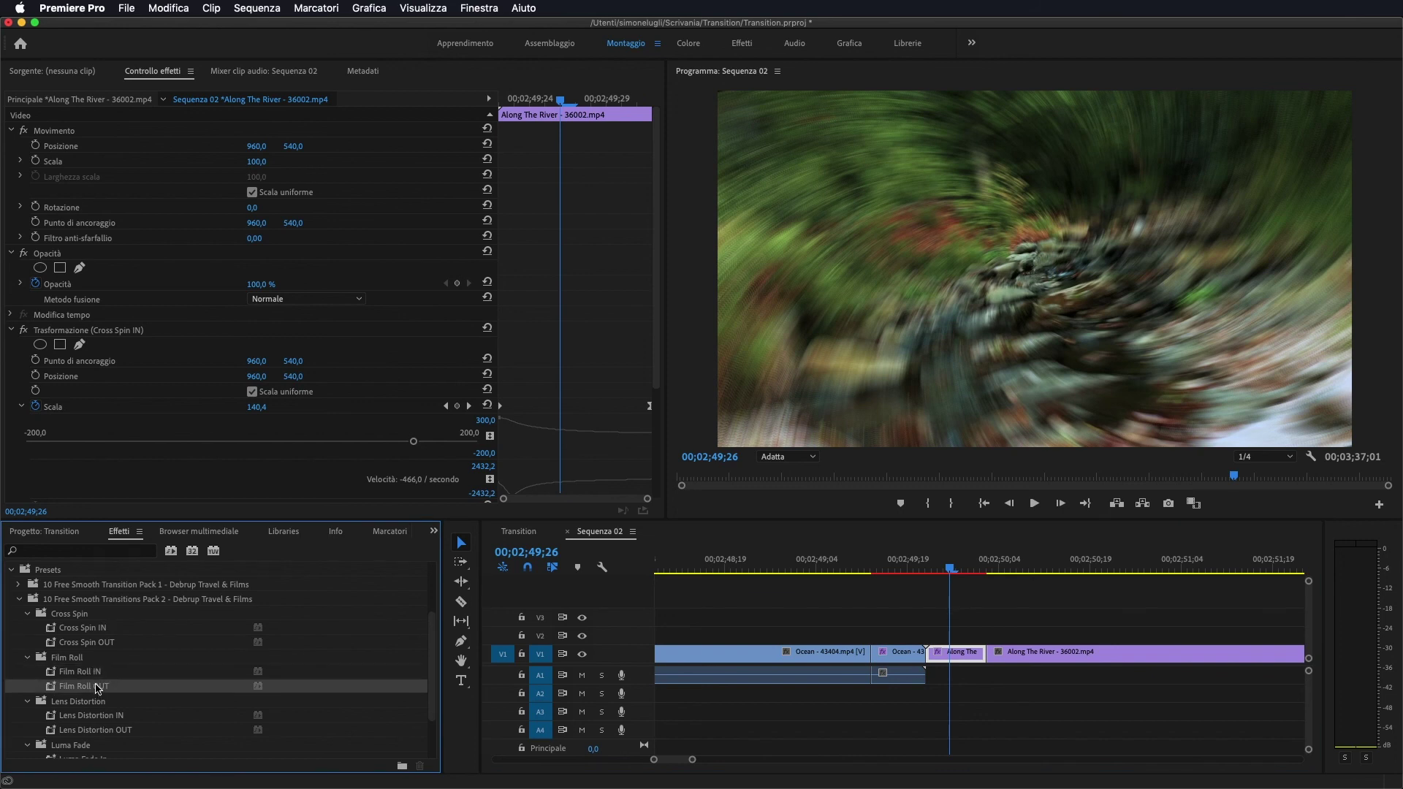
{"action": "left_click", "coordinate": [94, 673]}
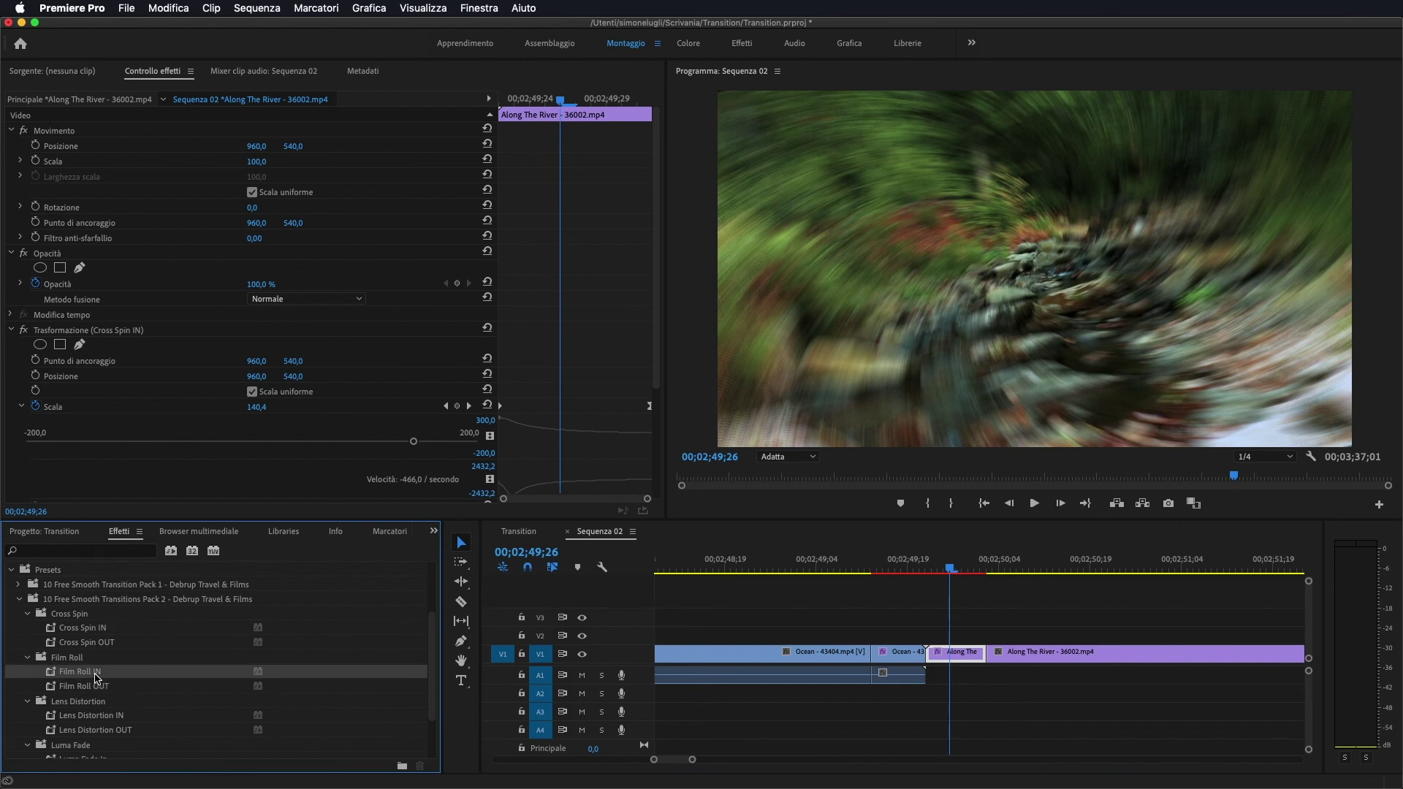